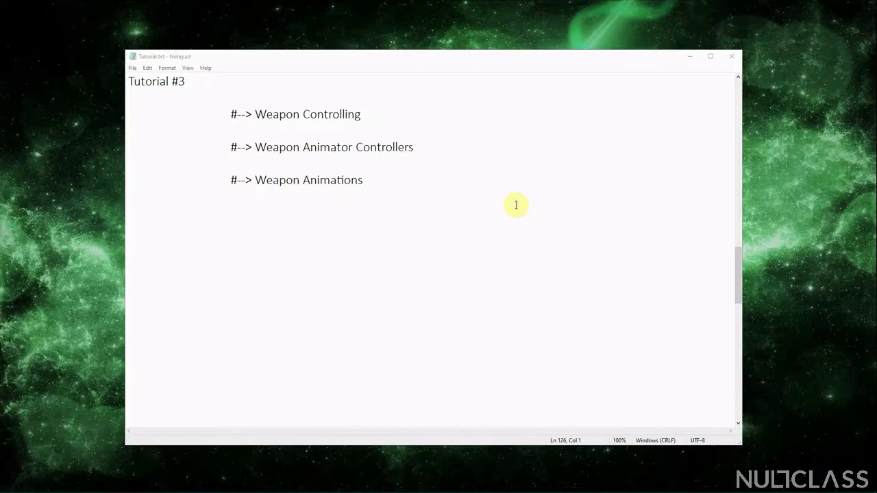
Review the topic lists for Tutorial #2 and Tutorial #3 in the notes file.
{"action": "scroll", "coordinate": [515, 204], "scroll_direction": "up", "scroll_amount": 10}
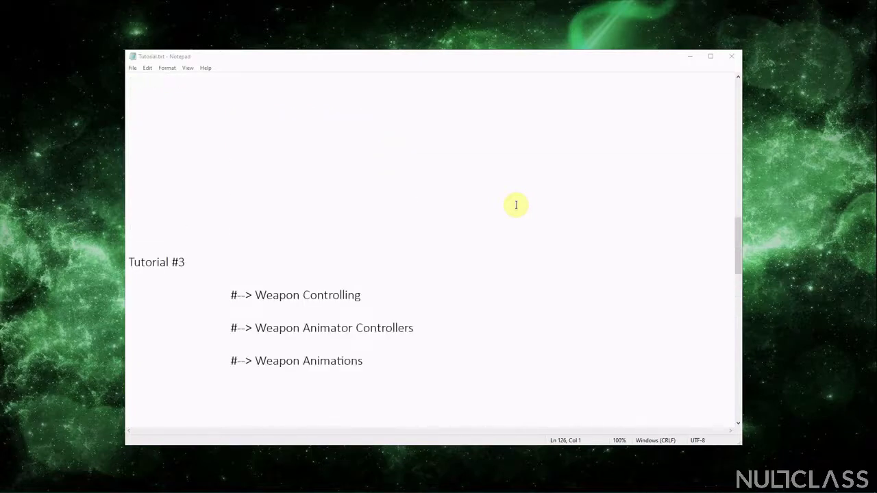
{"action": "scroll", "coordinate": [516, 204], "scroll_direction": "down", "scroll_amount": 1}
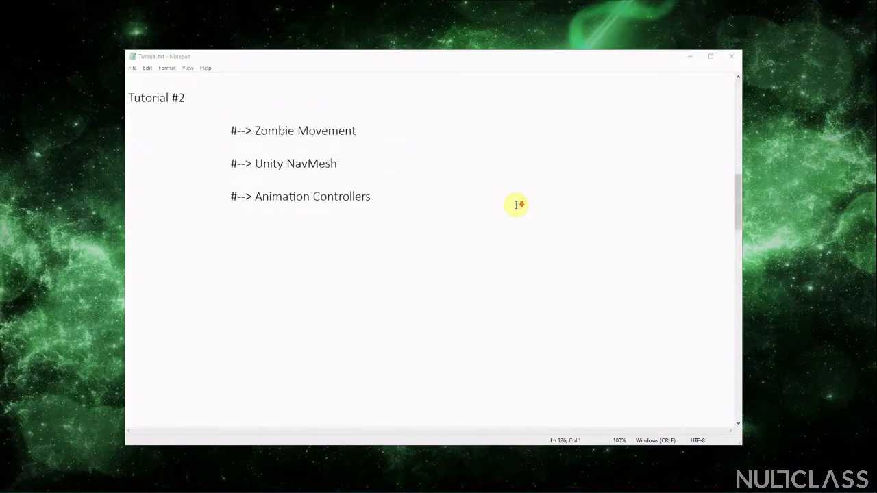
{"action": "scroll", "coordinate": [516, 204], "scroll_direction": "down", "scroll_amount": 1}
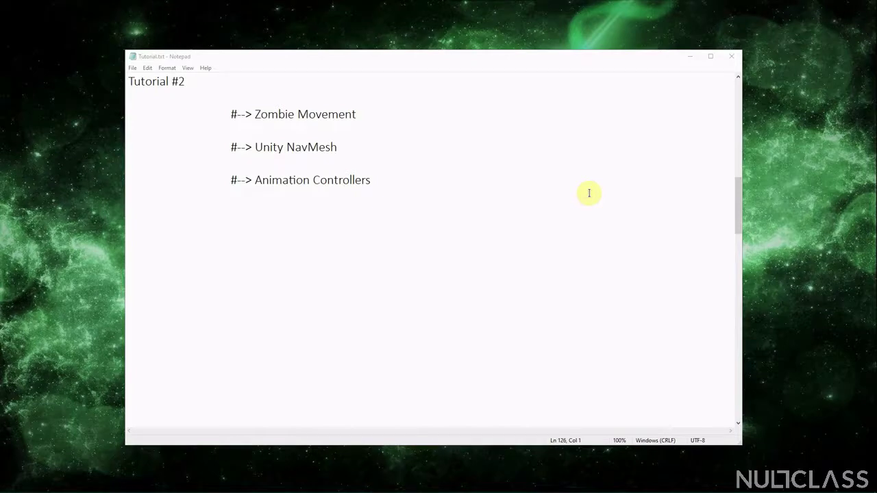
{"action": "scroll", "coordinate": [588, 193], "scroll_direction": "down", "scroll_amount": 9}
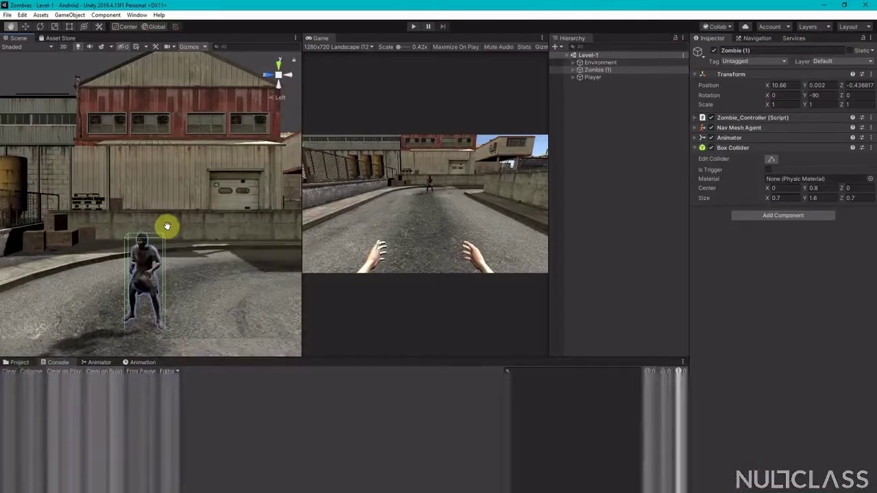
In Unity, create an empty object in the Level-1 scene and reset its position to the origin.
{"action": "left_click_drag", "start_coordinate": [168, 226], "coordinate": [167, 214]}
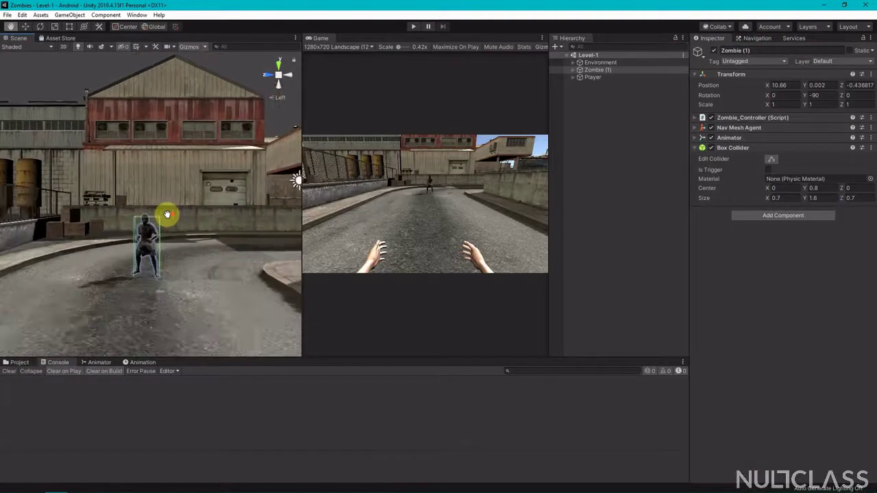
{"action": "scroll", "coordinate": [167, 214], "scroll_direction": "up", "scroll_amount": 3}
{"action": "scroll", "coordinate": [166, 215], "scroll_direction": "down", "scroll_amount": 4}
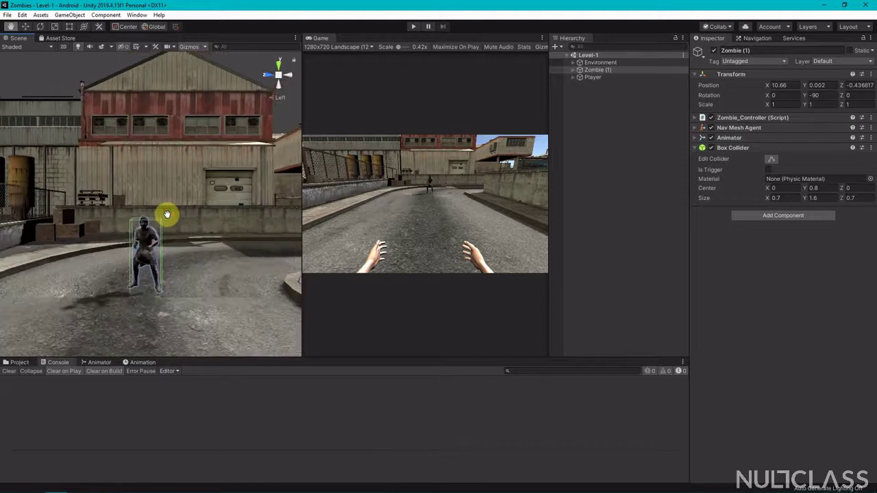
{"action": "left_click", "coordinate": [279, 66]}
{"action": "scroll", "coordinate": [229, 178], "scroll_direction": "down", "scroll_amount": 6}
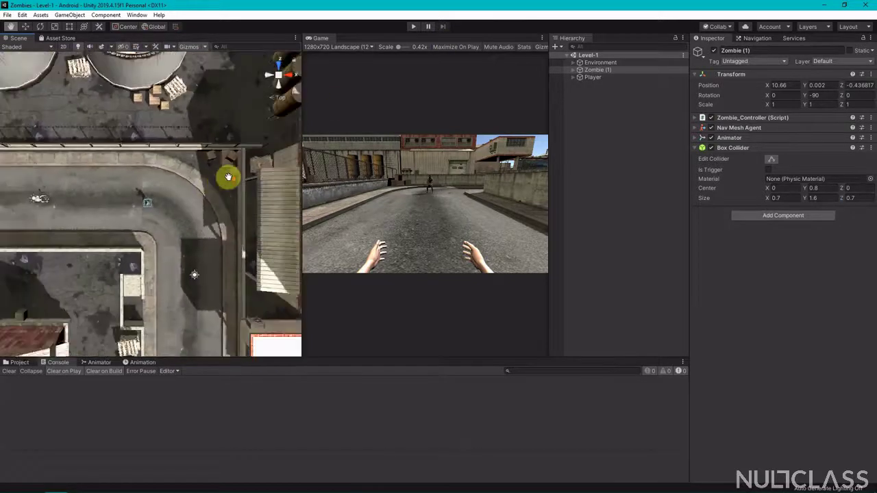
{"action": "left_click", "coordinate": [617, 96]}
{"action": "right_click", "coordinate": [616, 95]}
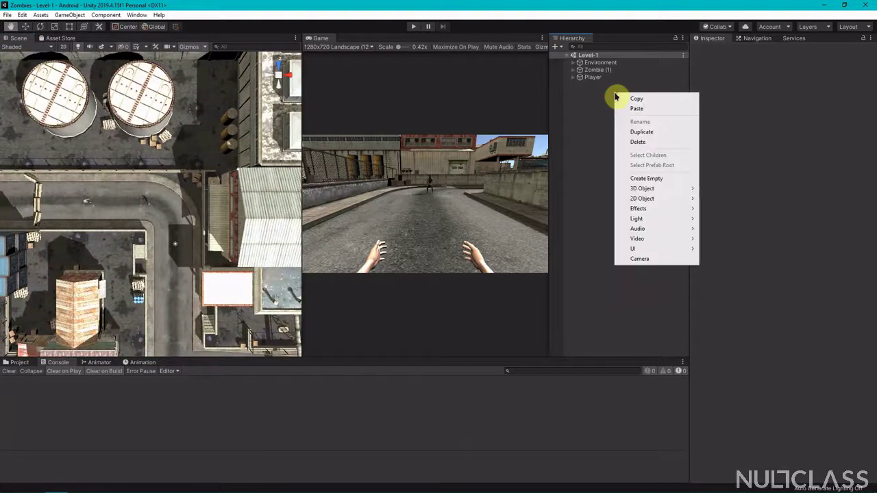
{"action": "left_click", "coordinate": [646, 179]}
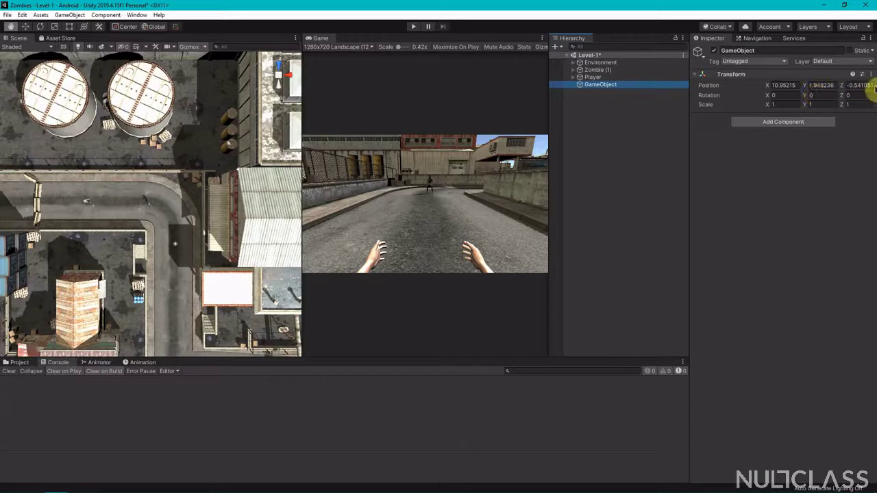
{"action": "left_click", "coordinate": [870, 74]}
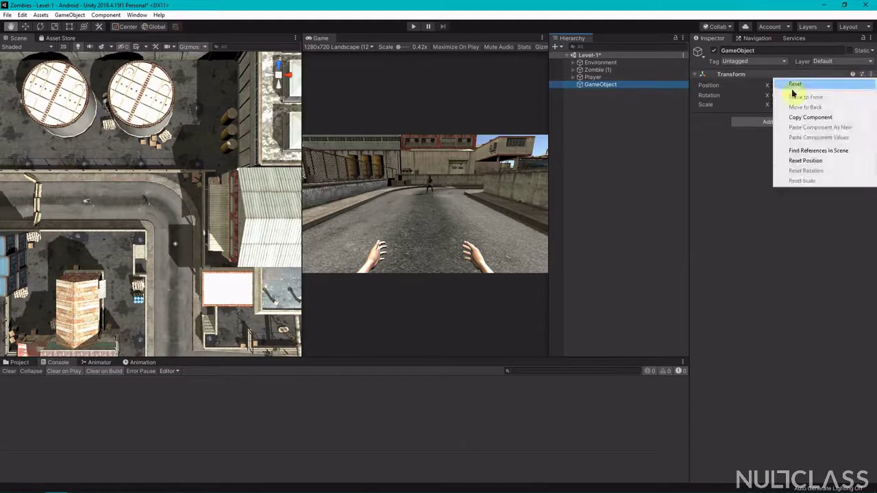
{"action": "left_click", "coordinate": [810, 166]}
Rename the new empty object Zombies and save the scene.
{"action": "left_click", "coordinate": [607, 85]}
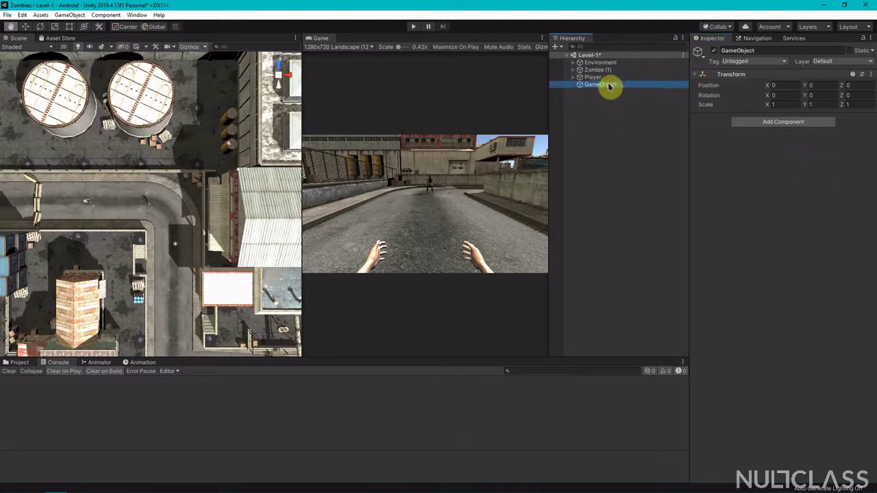
{"action": "type", "text": "Zombie"}
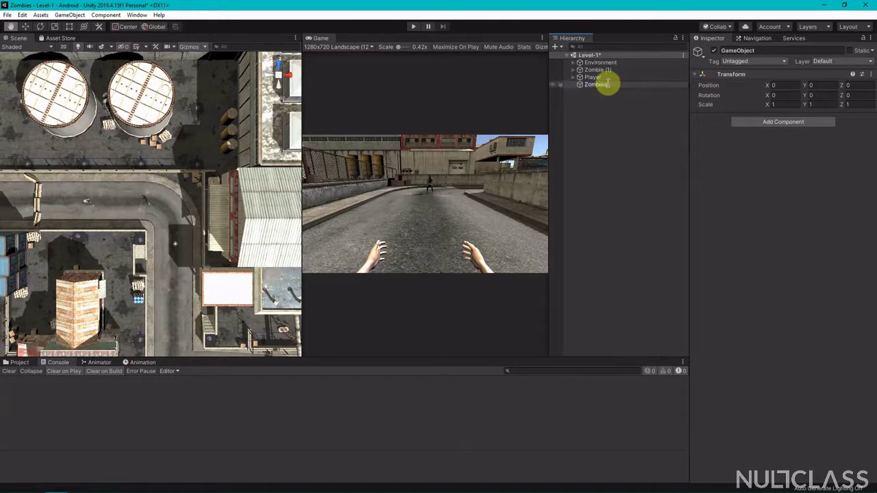
{"action": "key", "text": "Return"}
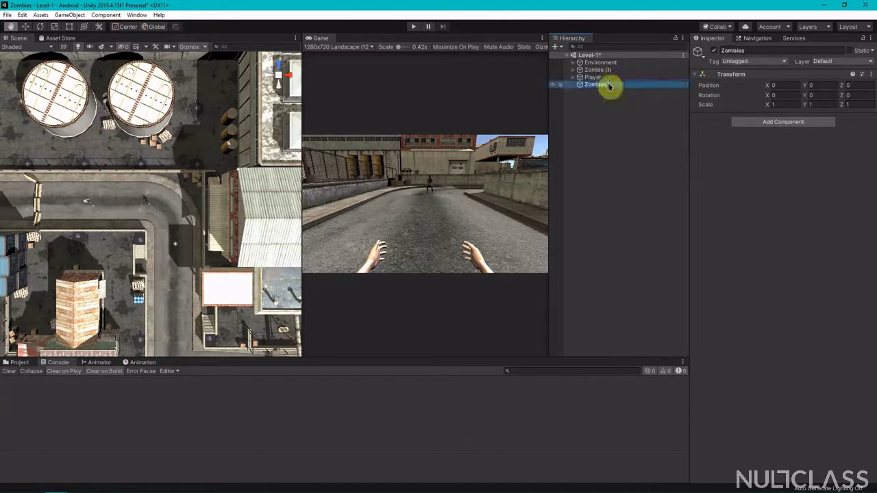
{"action": "left_click", "coordinate": [598, 71]}
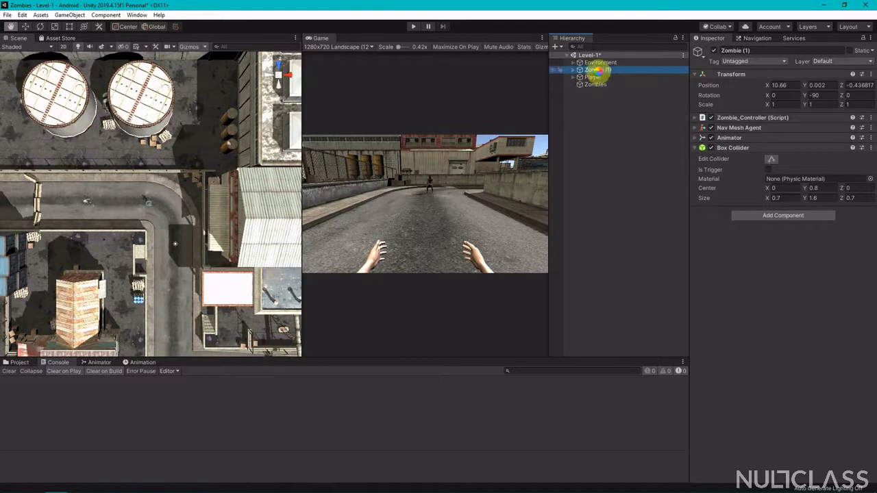
{"action": "key", "text": "ctrl+s"}
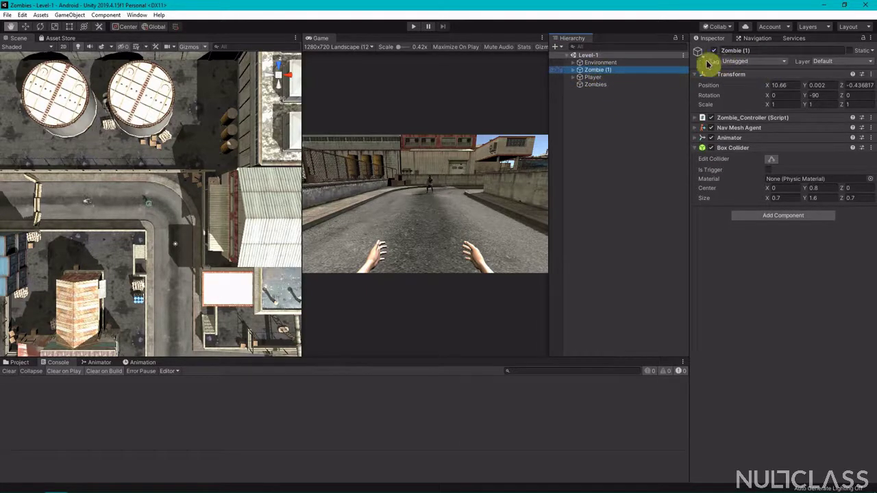
Add a new tag named Zombie to the project's tag list.
{"action": "left_click", "coordinate": [782, 63]}
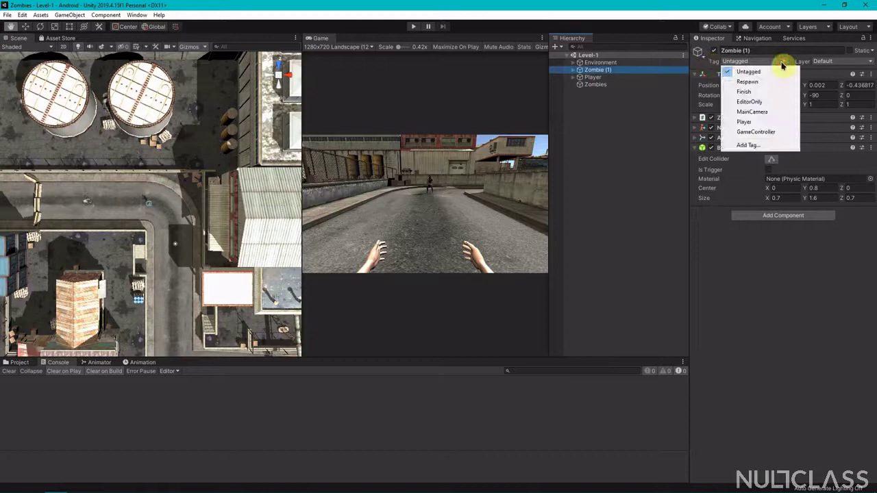
{"action": "left_click", "coordinate": [748, 146]}
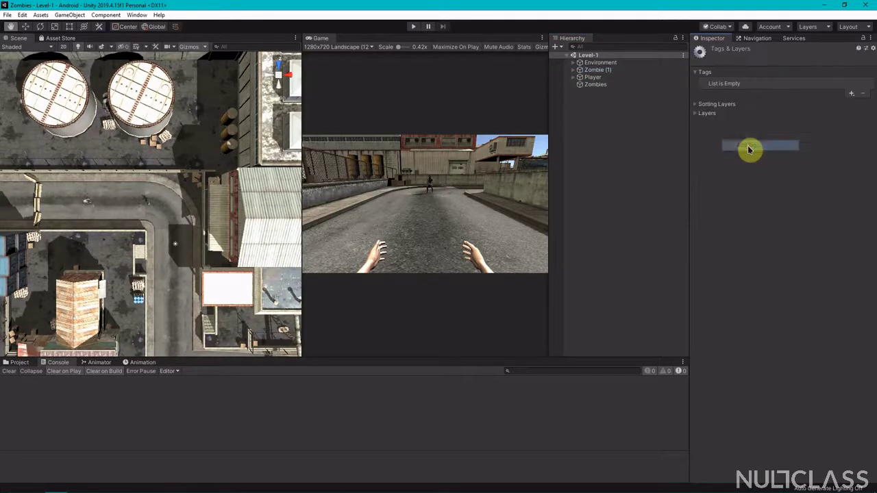
{"action": "left_click", "coordinate": [852, 94]}
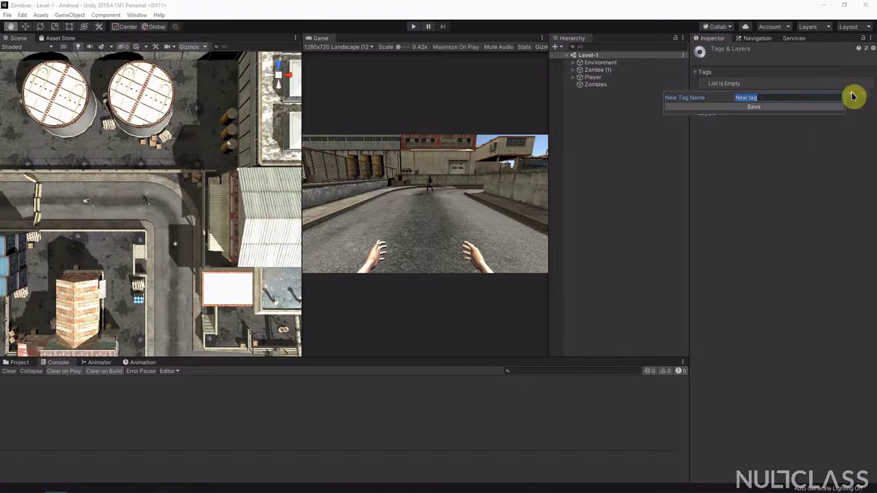
{"action": "type", "text": "Z"}
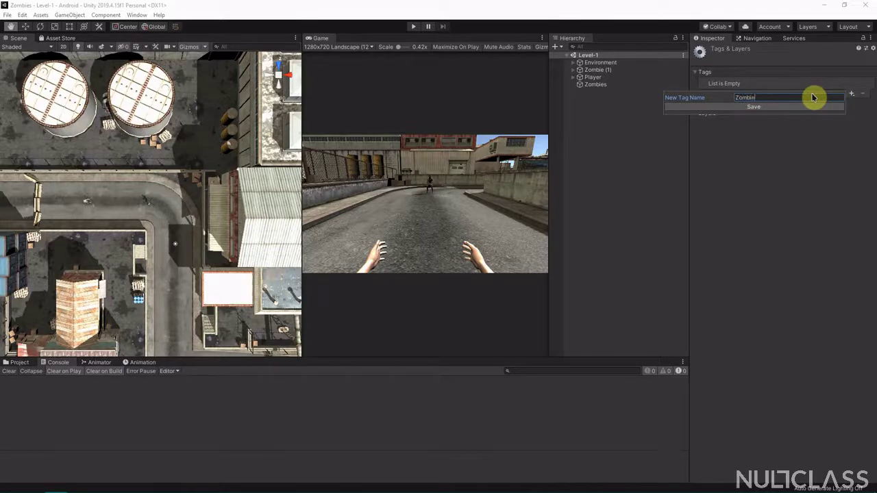
{"action": "type", "text": "ombie"}
{"action": "key", "text": "Return"}
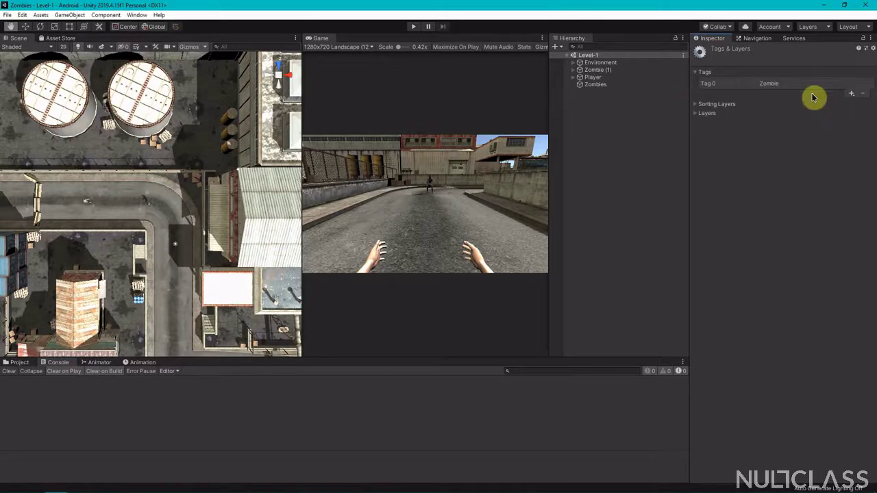
Assign the Zombie tag to Zombie (1) and nest it under the Zombies object, saving the scene.
{"action": "left_click", "coordinate": [597, 72]}
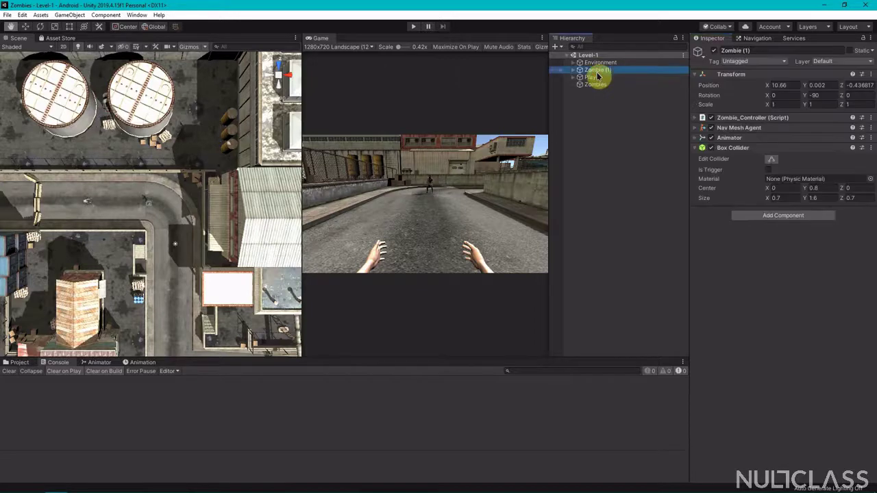
{"action": "left_click", "coordinate": [747, 61]}
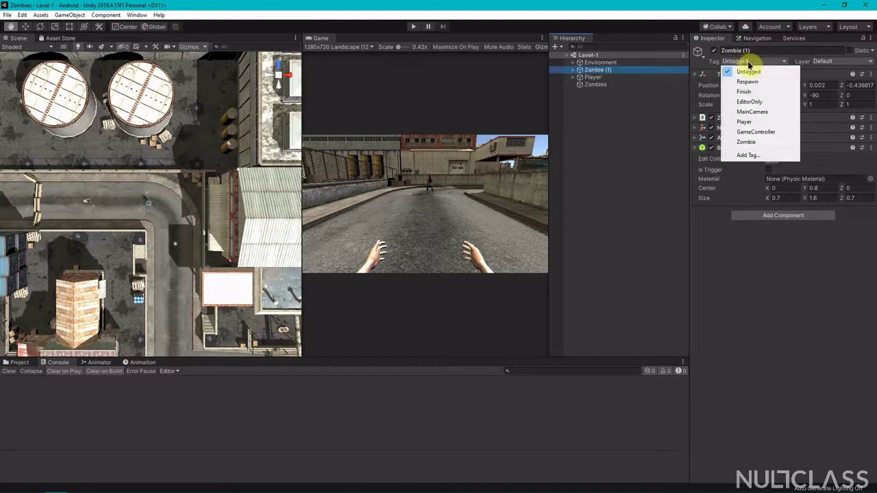
{"action": "left_click", "coordinate": [748, 142]}
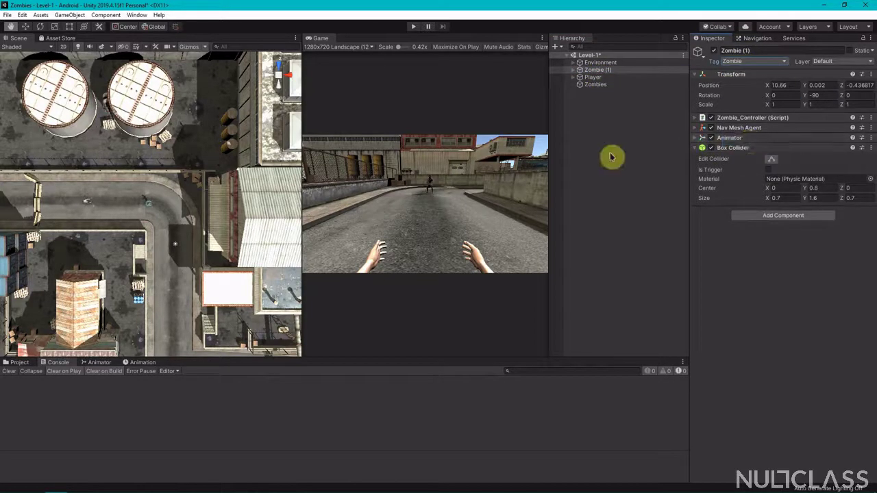
{"action": "key", "text": "ctrl+s"}
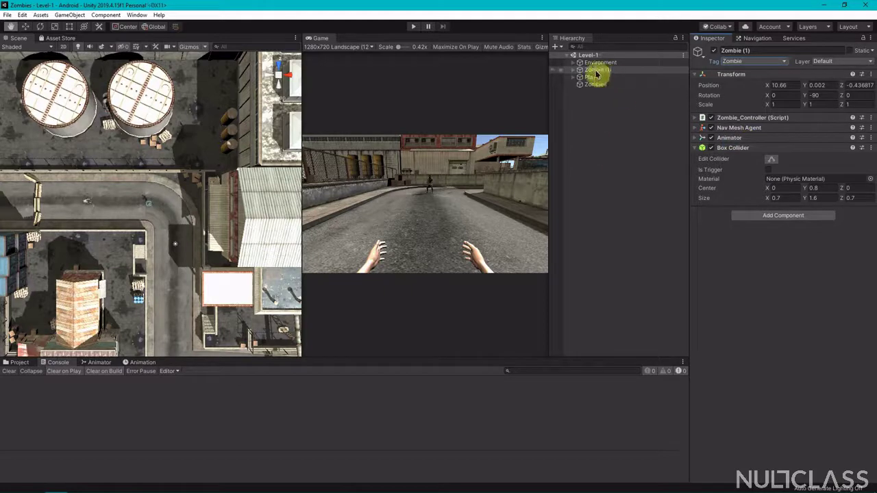
{"action": "left_click_drag", "start_coordinate": [591, 71], "coordinate": [602, 85]}
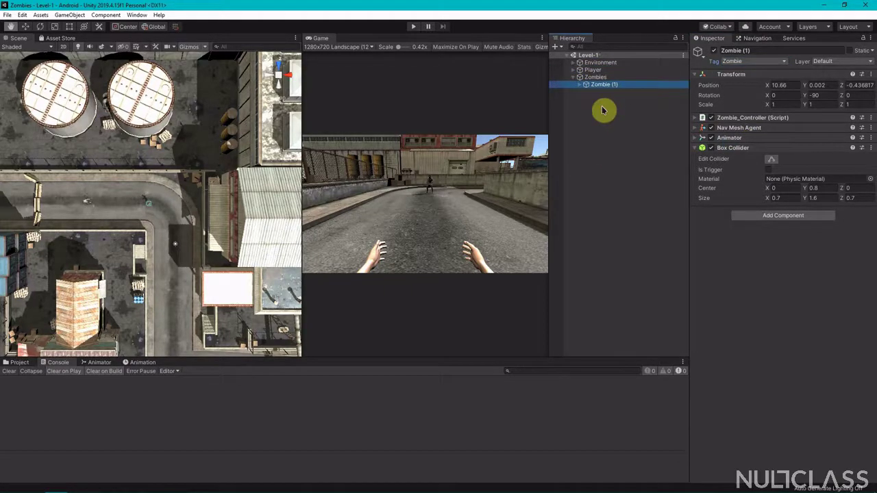
{"action": "key", "text": "ctrl+s"}
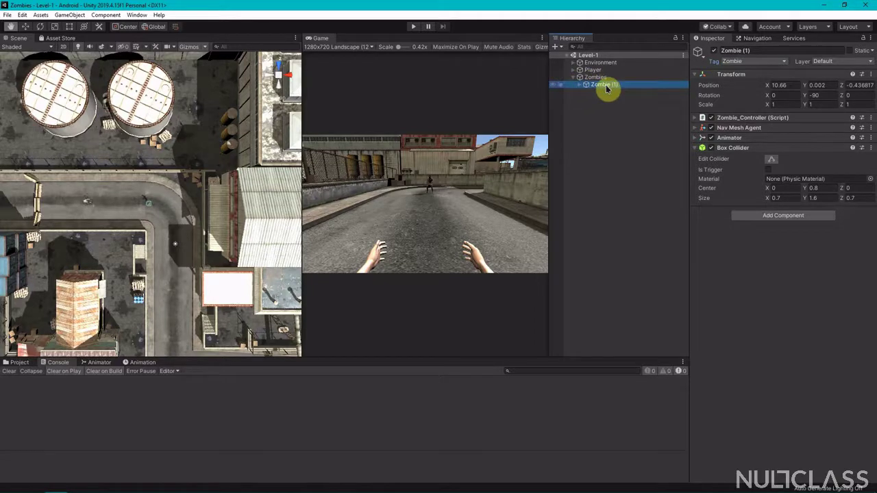
Duplicate Zombie (1) and move the copy on the road to about X 11.33, Z 0.29.
{"action": "scroll", "coordinate": [185, 181], "scroll_direction": "up", "scroll_amount": 5}
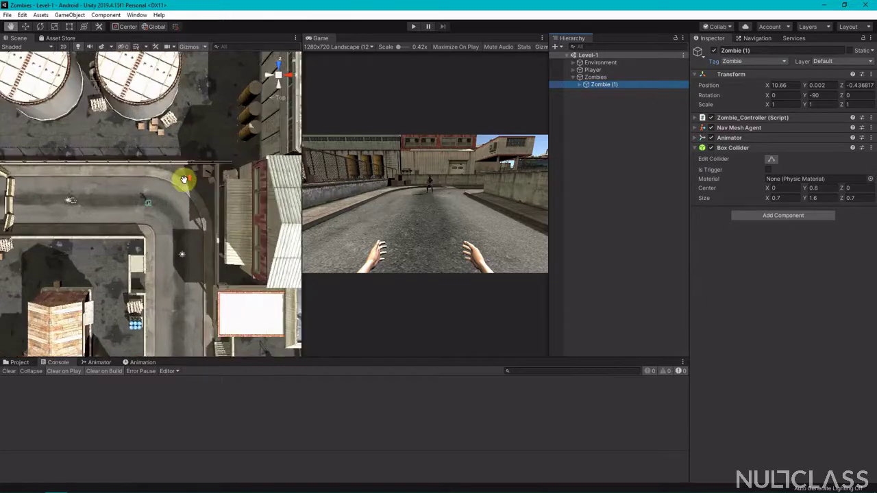
{"action": "scroll", "coordinate": [183, 179], "scroll_direction": "down", "scroll_amount": 4}
{"action": "key", "text": "w"}
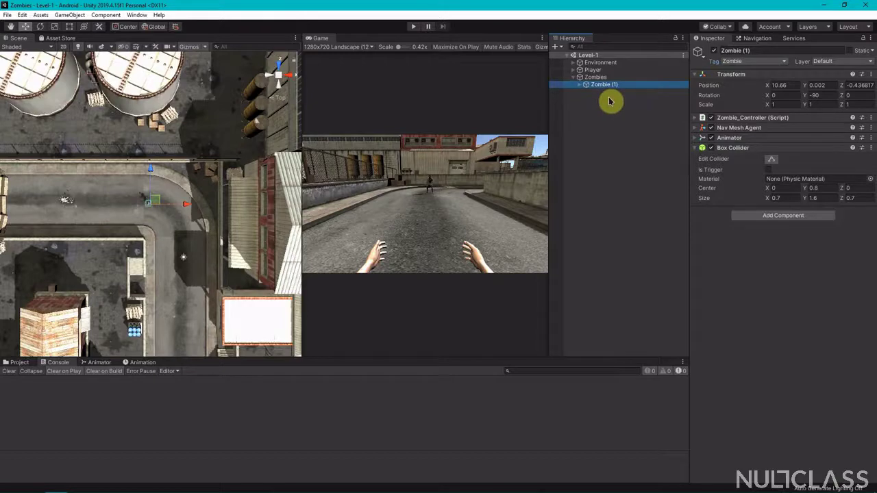
{"action": "key", "text": "ctrl+d"}
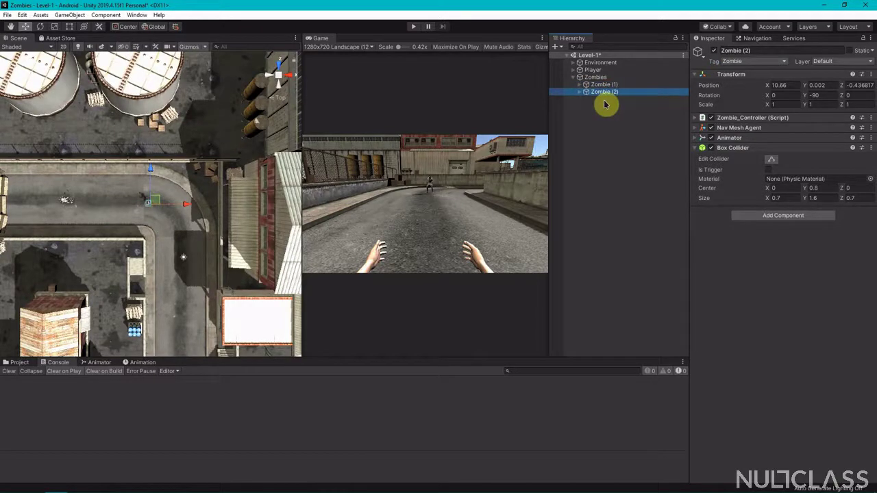
{"action": "left_click_drag", "start_coordinate": [157, 200], "coordinate": [162, 195]}
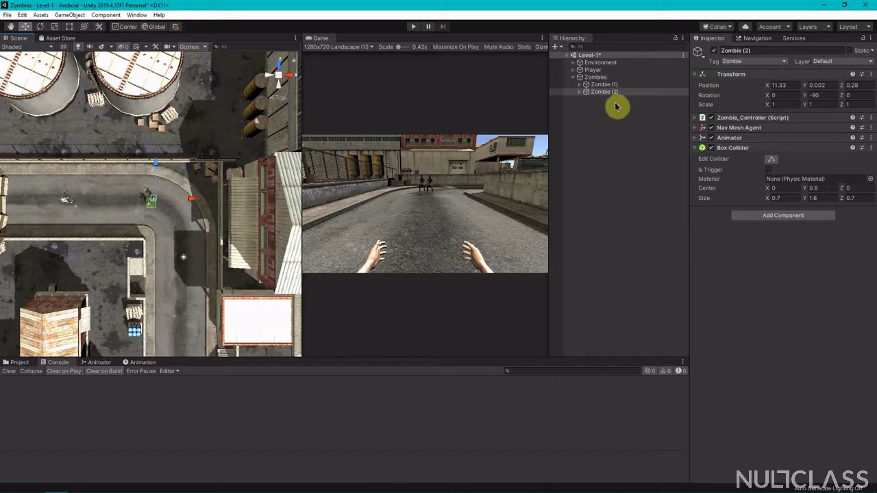
Duplicate Zombie (2) and move the copy on the road to about X 11.94, Z -0.99.
{"action": "key", "text": "ctrl+d"}
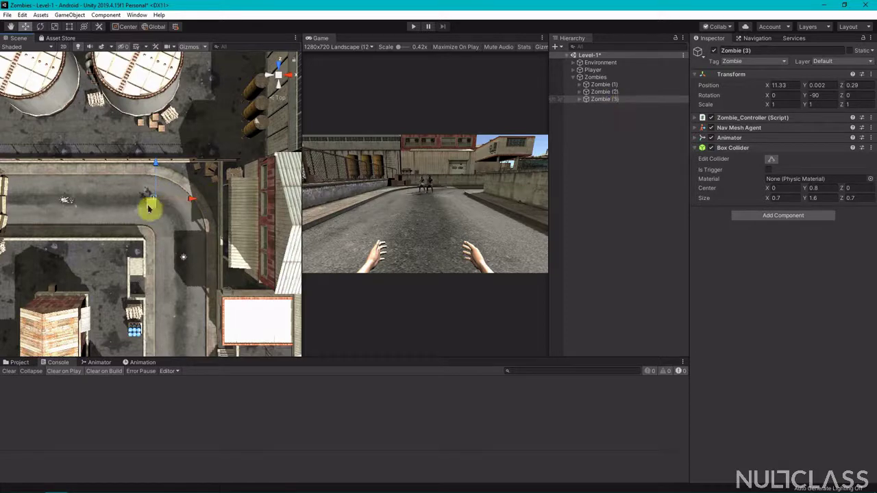
{"action": "left_click_drag", "start_coordinate": [155, 204], "coordinate": [160, 214]}
{"action": "scroll", "coordinate": [160, 215], "scroll_direction": "up", "scroll_amount": 2}
{"action": "scroll", "coordinate": [161, 215], "scroll_direction": "up", "scroll_amount": 5}
{"action": "scroll", "coordinate": [160, 214], "scroll_direction": "down", "scroll_amount": 2}
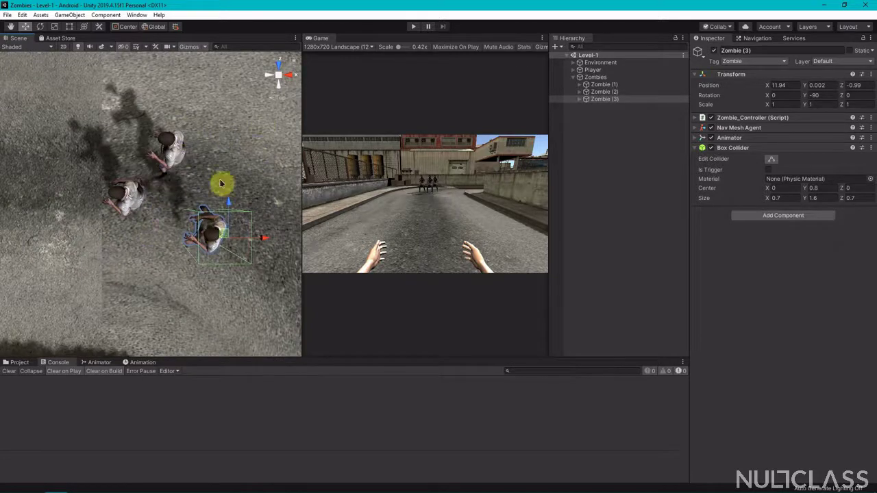
Delete the Zombie_Attack animation clip from the project's Animations folder.
{"action": "left_click", "coordinate": [652, 94]}
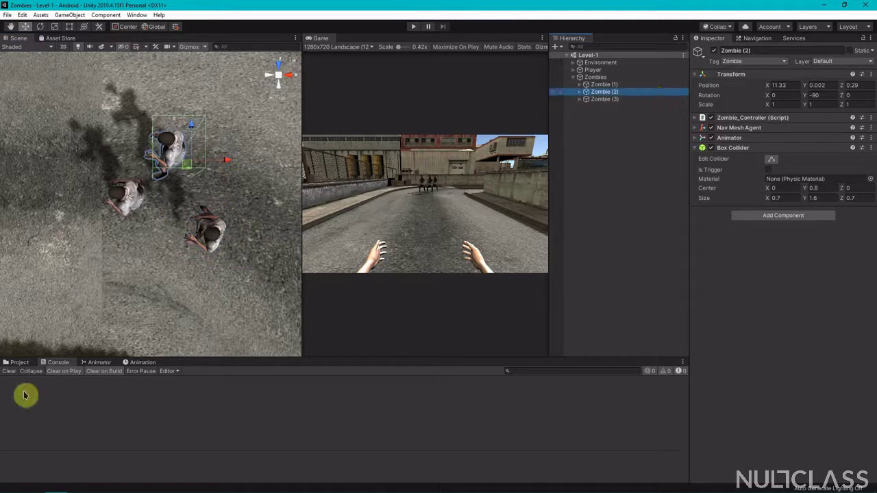
{"action": "left_click", "coordinate": [20, 362]}
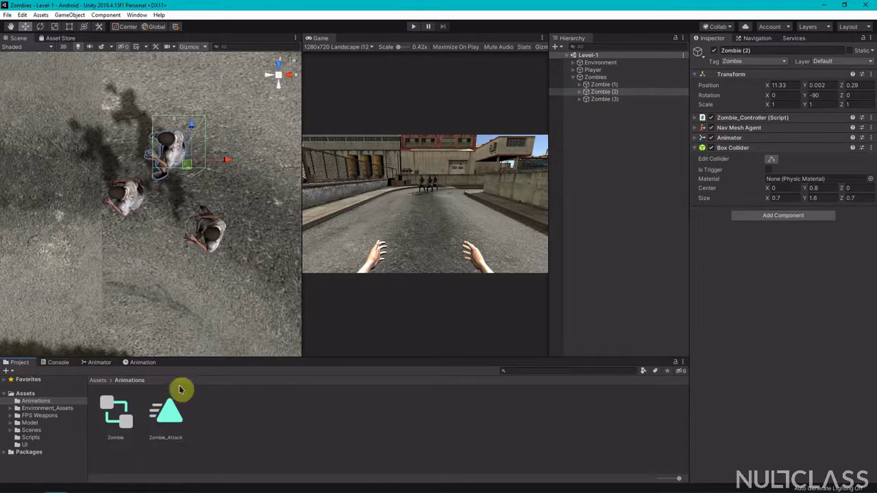
{"action": "left_click", "coordinate": [170, 416]}
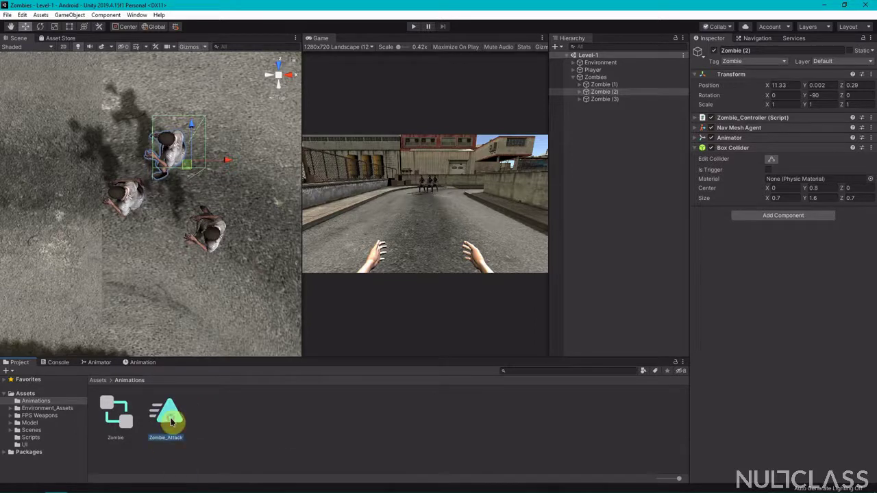
{"action": "key", "text": "Delete"}
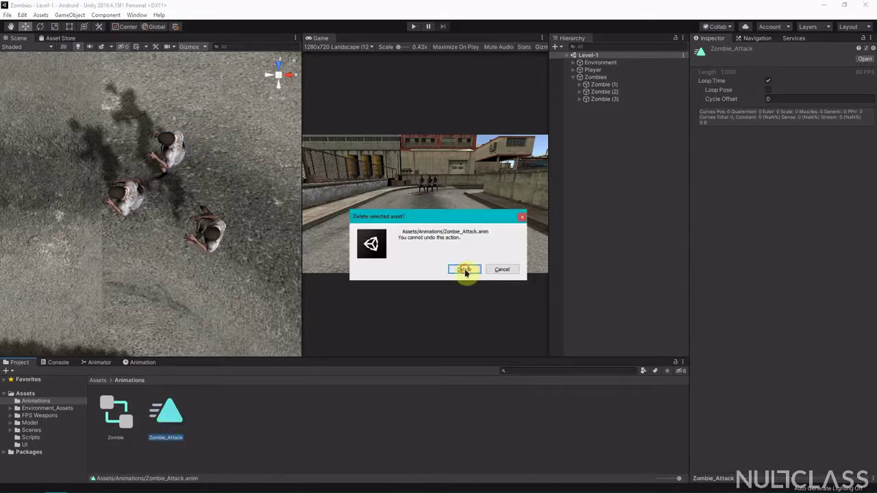
{"action": "left_click", "coordinate": [464, 270]}
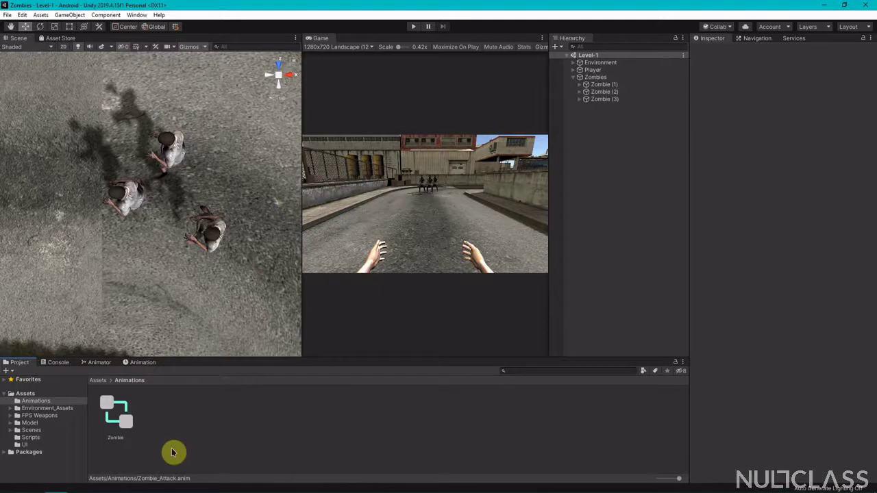
Show the Zombie animator controller in File Explorer and make a copy of Zombie.controller in the same folder.
{"action": "left_click", "coordinate": [120, 419]}
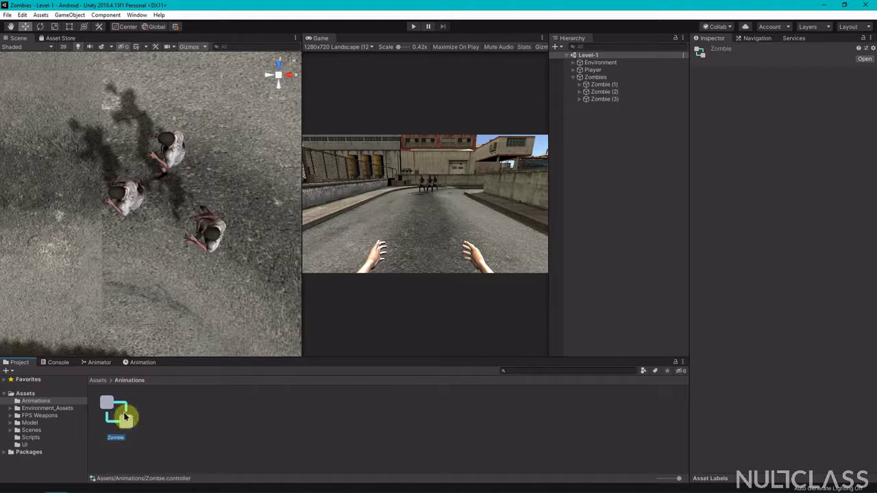
{"action": "right_click", "coordinate": [126, 416]}
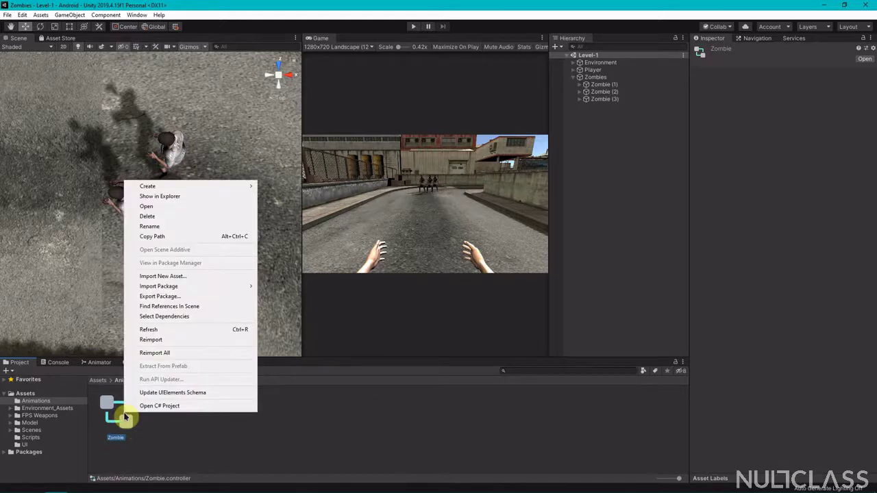
{"action": "left_click", "coordinate": [198, 198]}
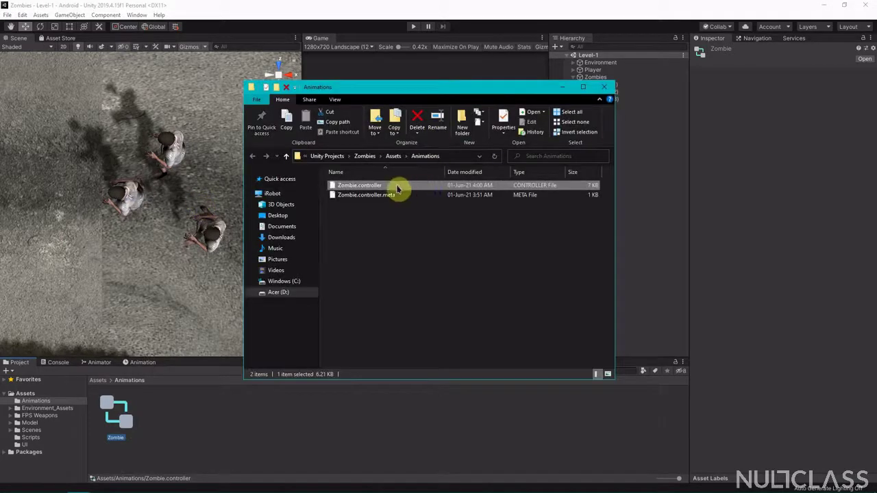
{"action": "key", "text": "ctrl+c"}
{"action": "key", "text": "ctrl+v"}
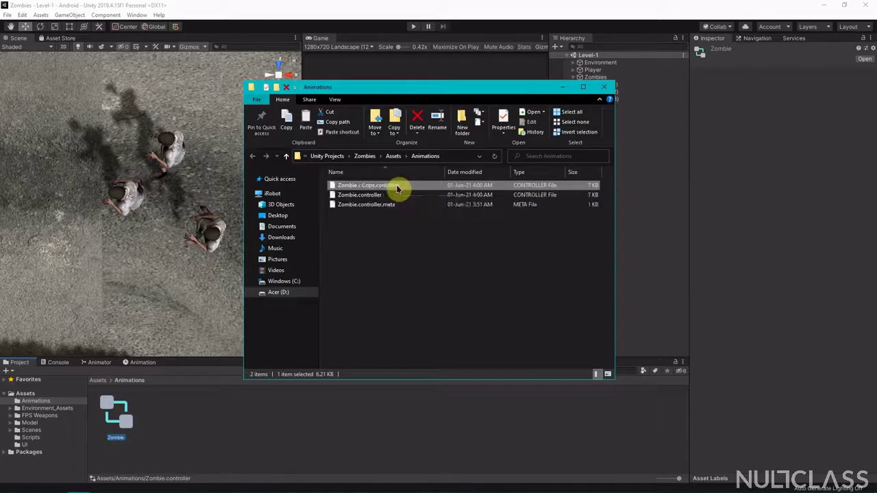
Rename the copied controller file as Zombie_2.controller.
{"action": "left_click", "coordinate": [363, 186]}
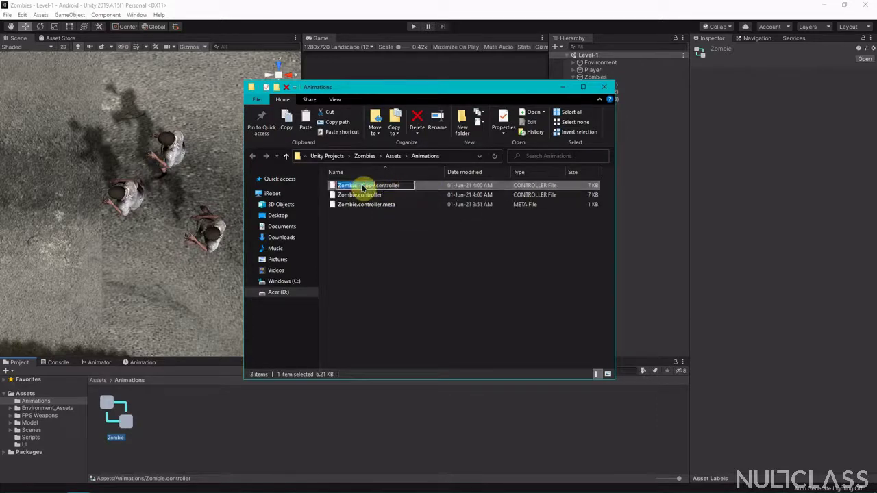
{"action": "left_click", "coordinate": [374, 185]}
{"action": "key", "text": "BackSpace"}
{"action": "key", "text": "BackSpace"}
{"action": "key", "text": "BackSpace"}
{"action": "key", "text": "BackSpace"}
{"action": "key", "text": "BackSpace"}
{"action": "key", "text": "BackSpace"}
{"action": "key", "text": "BackSpace"}
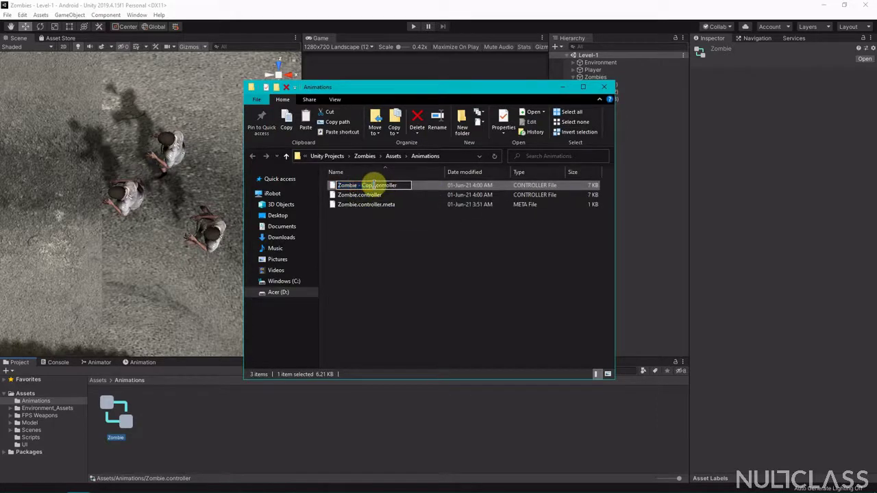
{"action": "type", "text": "_2"}
{"action": "key", "text": "Return"}
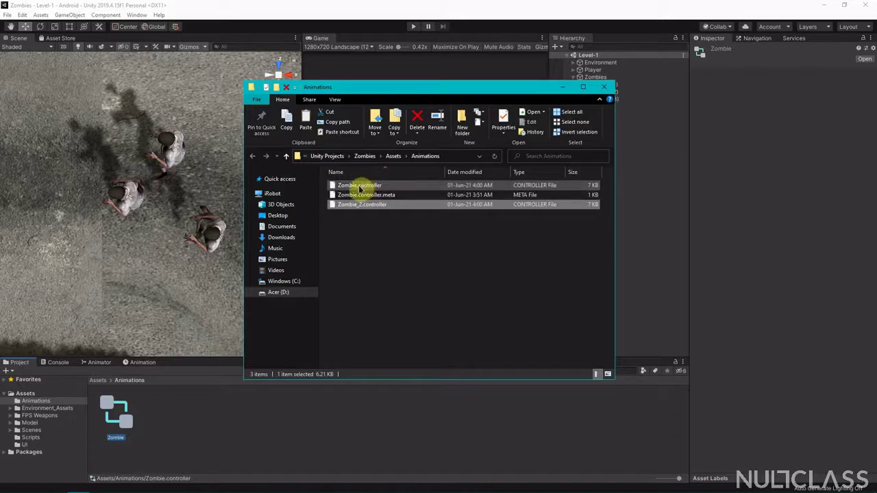
Rename the original Zombie.controller file as Zombie_1.controller.
{"action": "left_click", "coordinate": [360, 188]}
{"action": "left_click", "coordinate": [359, 188]}
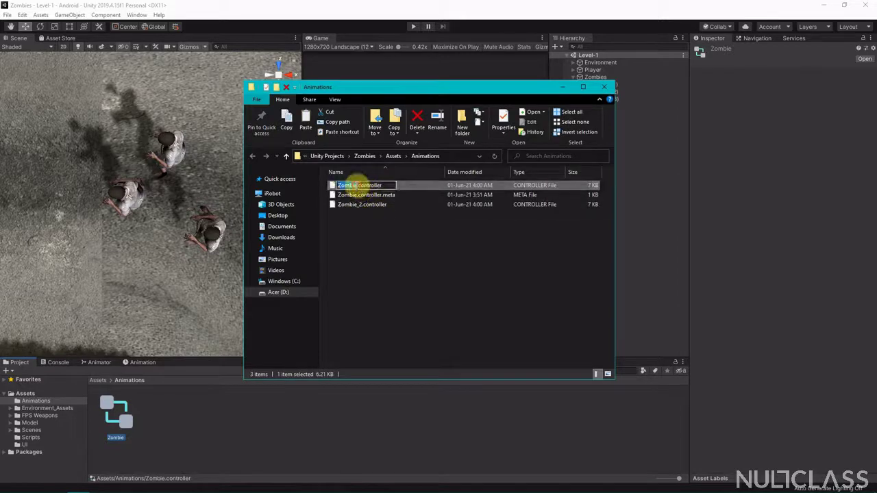
{"action": "type", "text": "_1"}
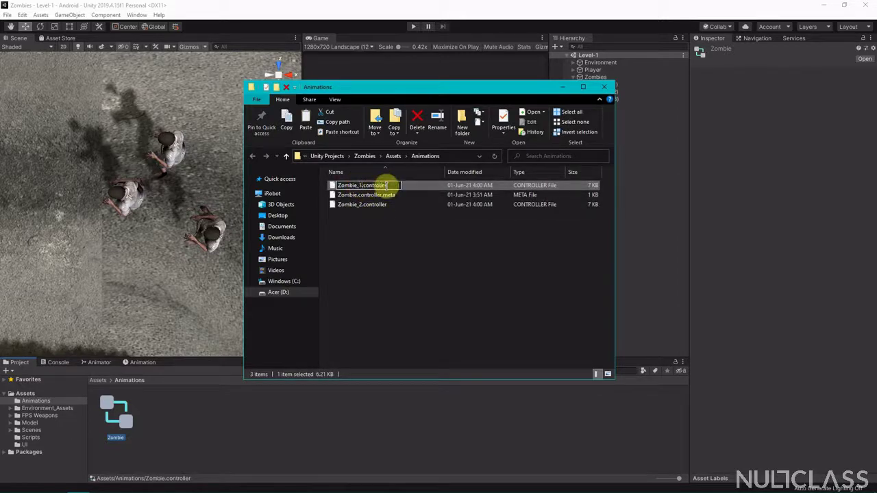
{"action": "key", "text": "Return"}
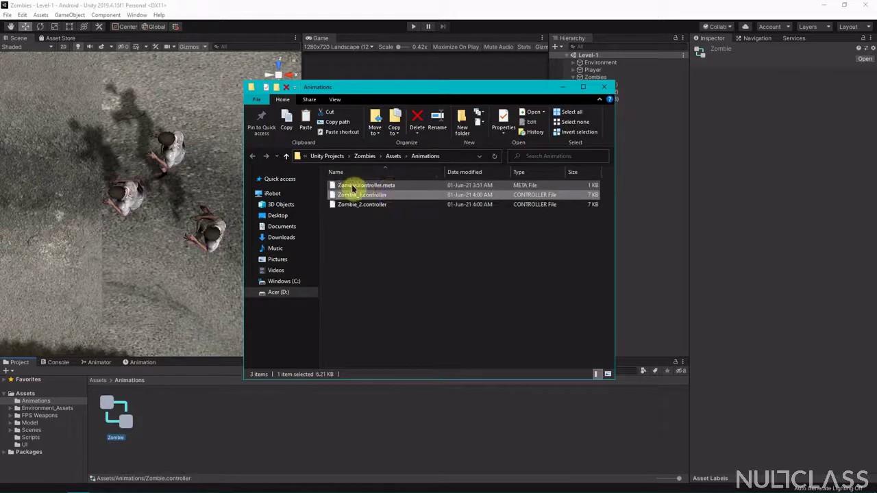
Delete the leftover Zombie.controller.meta file and close File Explorer to return to Unity.
{"action": "left_click", "coordinate": [401, 186]}
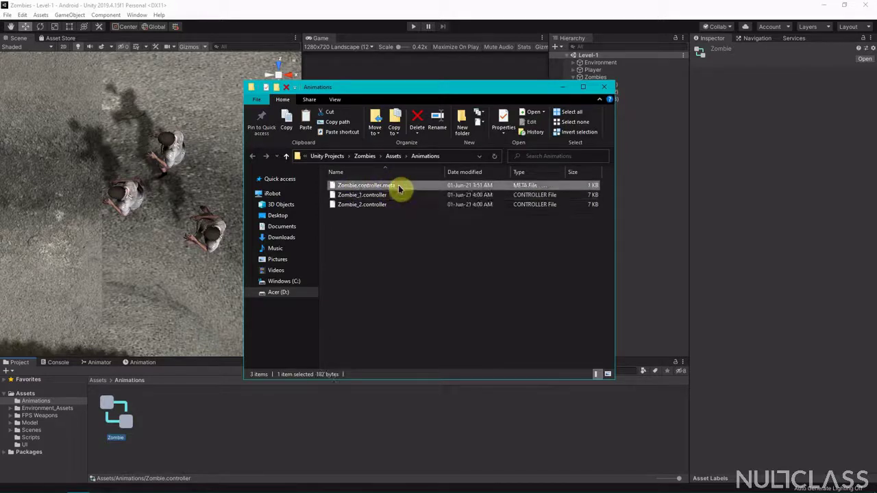
{"action": "left_click", "coordinate": [416, 120]}
{"action": "left_click", "coordinate": [475, 290]}
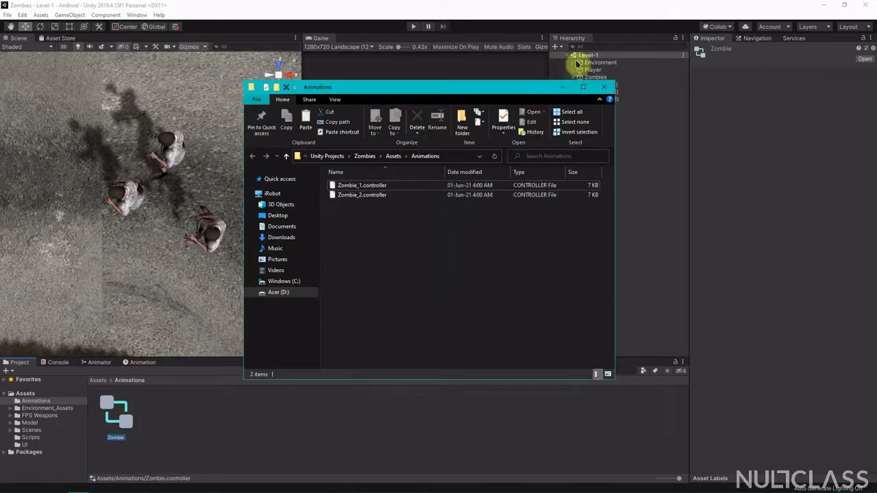
{"action": "left_click", "coordinate": [603, 87]}
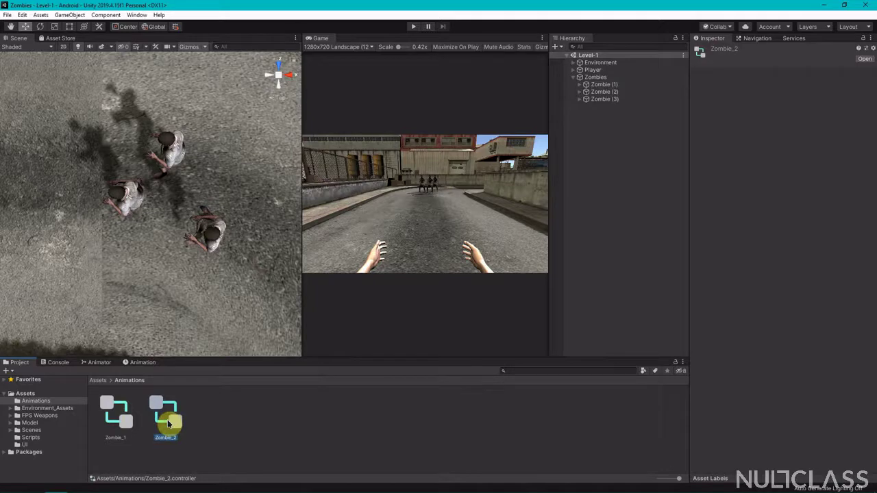
Assign the Zombie_2 controller to the Animator component of Zombie (2).
{"action": "left_click", "coordinate": [611, 93]}
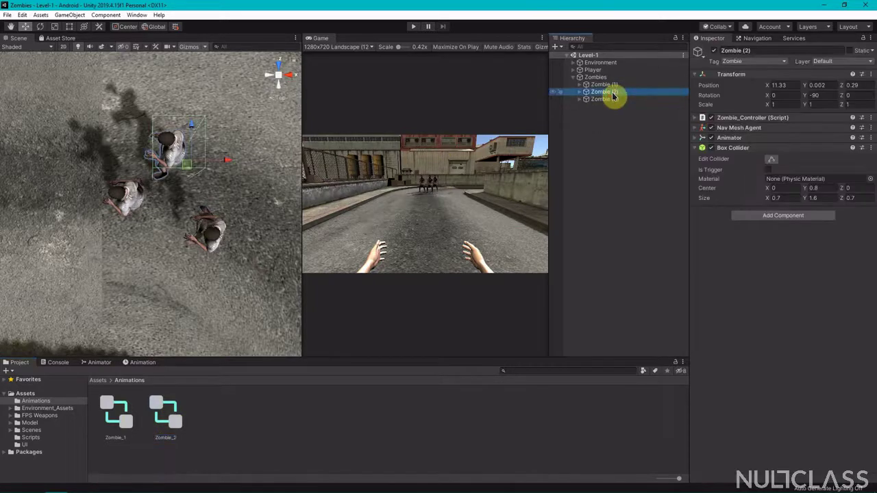
{"action": "left_click", "coordinate": [694, 138]}
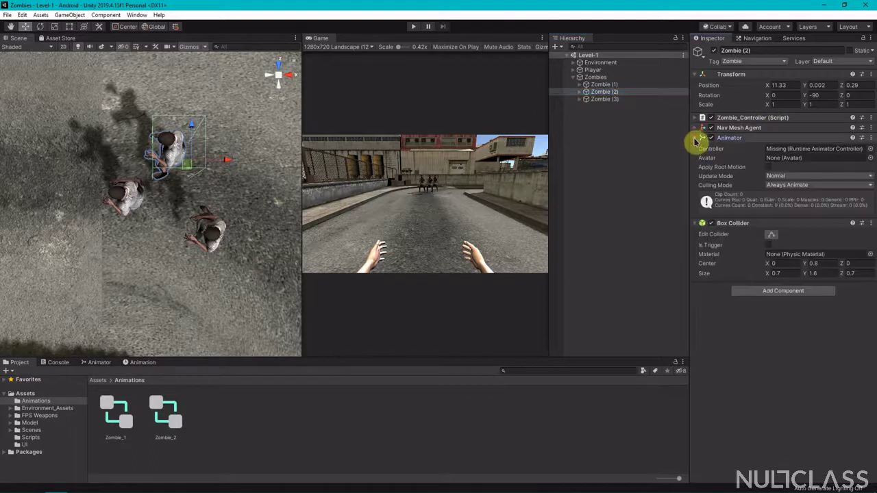
{"action": "left_click_drag", "start_coordinate": [167, 423], "coordinate": [816, 151]}
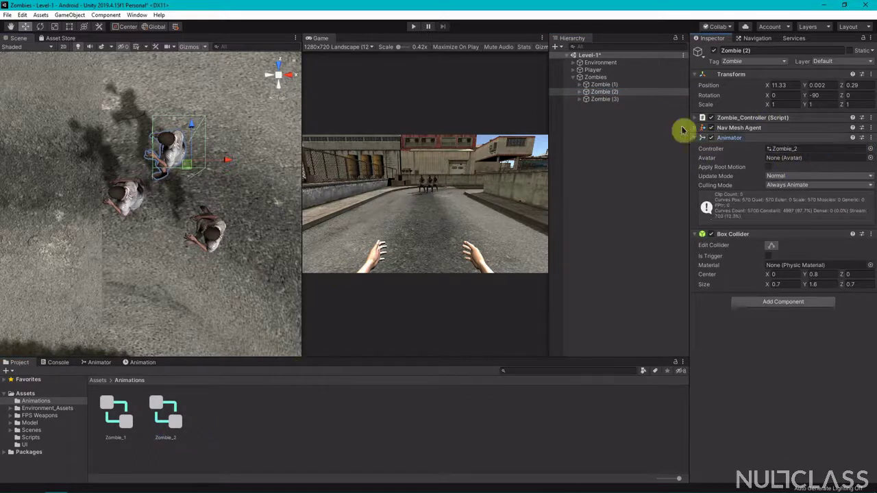
Assign the Zombie_1 controller to the Animator components of Zombie (1) and Zombie (3) together, and save the scene.
{"action": "left_click", "coordinate": [604, 84]}
{"action": "left_click", "coordinate": [614, 100], "text": "shift"}
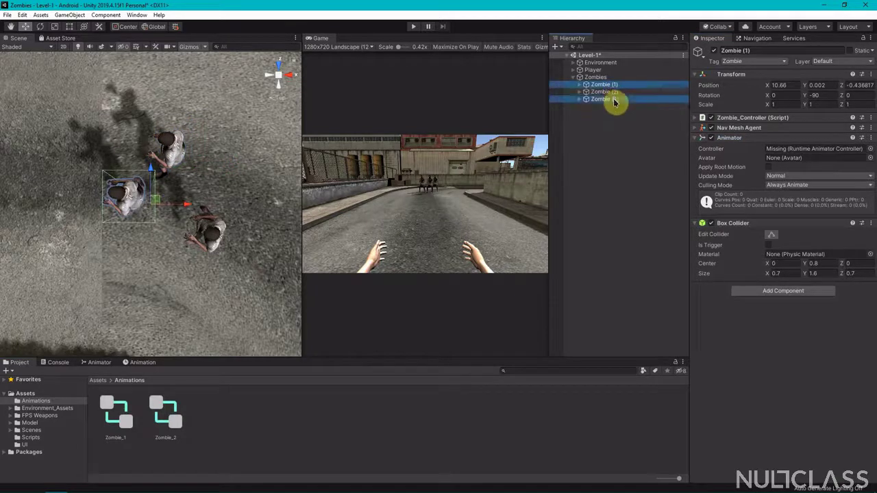
{"action": "left_click_drag", "start_coordinate": [118, 435], "coordinate": [812, 156]}
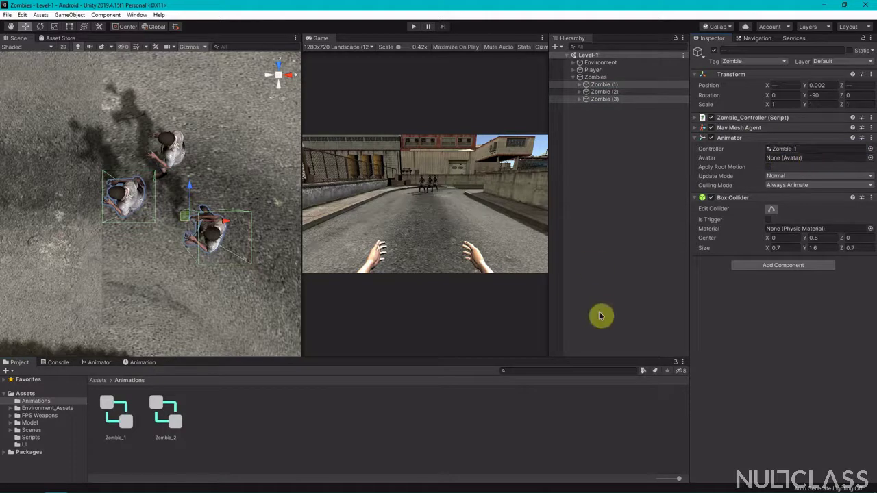
{"action": "left_click", "coordinate": [240, 413]}
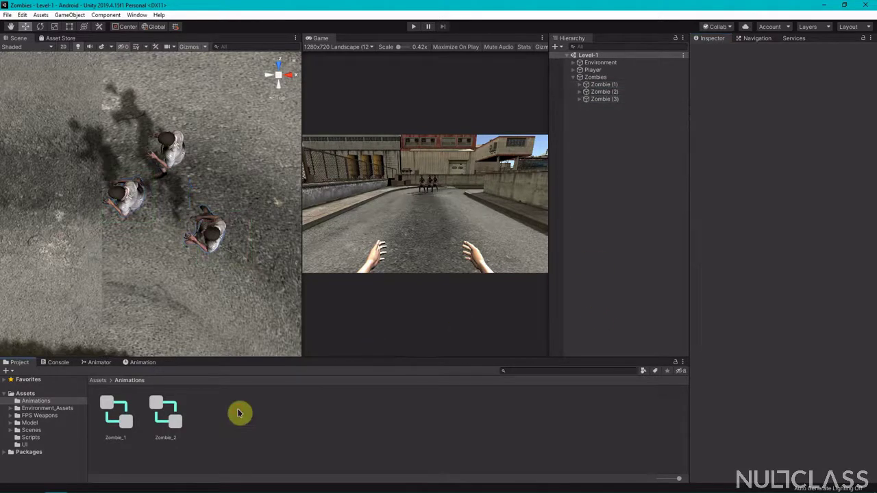
Check the Death state in the Zombie_1 controller, and set the Zombie_2 controller's Death state motion to Armature|Death_2.
{"action": "left_click", "coordinate": [96, 364]}
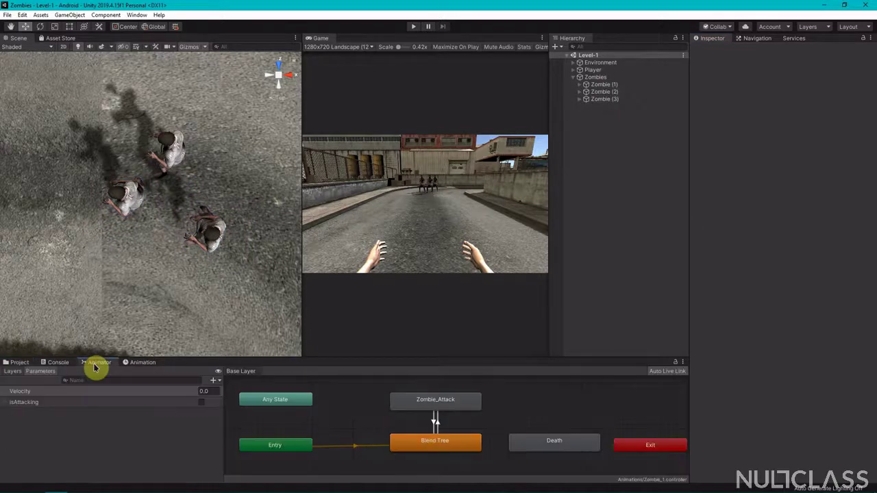
{"action": "left_click", "coordinate": [612, 84]}
{"action": "left_click", "coordinate": [555, 440]}
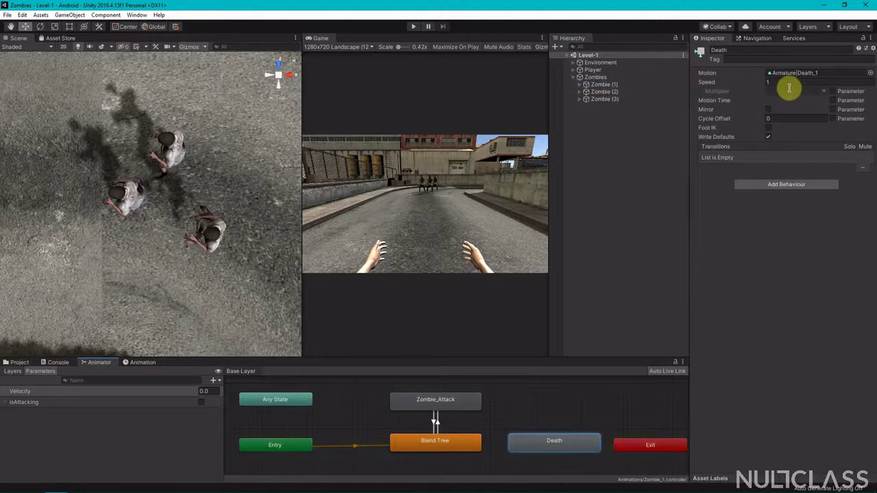
{"action": "left_click", "coordinate": [613, 94]}
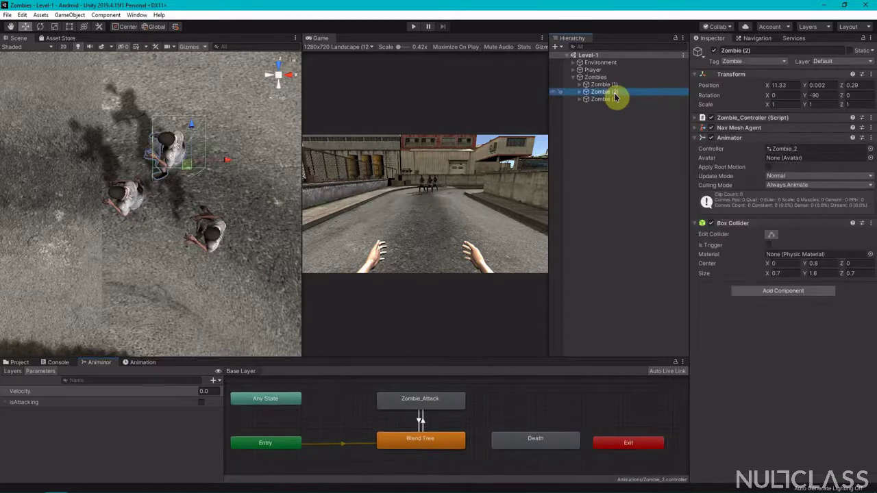
{"action": "left_click", "coordinate": [530, 446]}
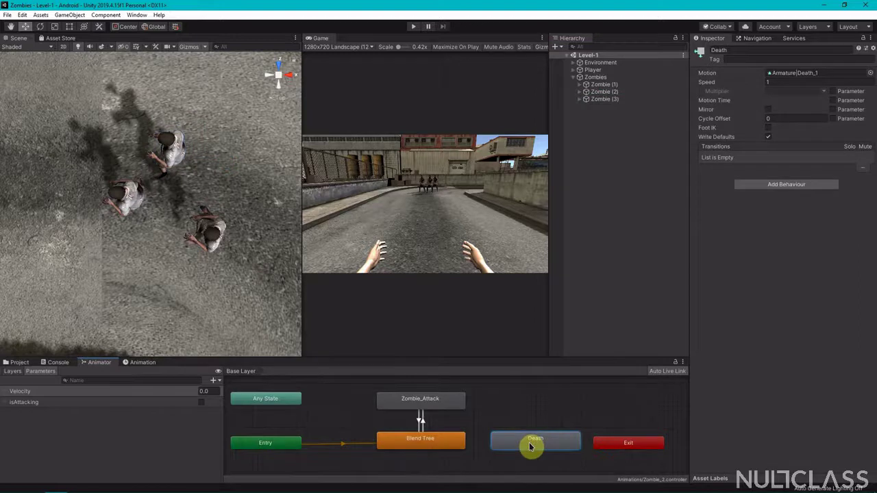
{"action": "left_click", "coordinate": [870, 74]}
{"action": "double_click", "coordinate": [558, 257]}
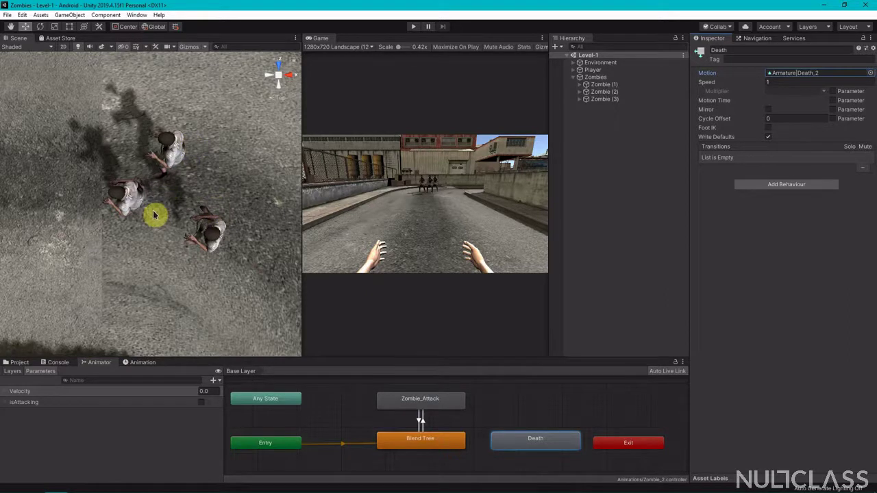
{"action": "left_click", "coordinate": [20, 362]}
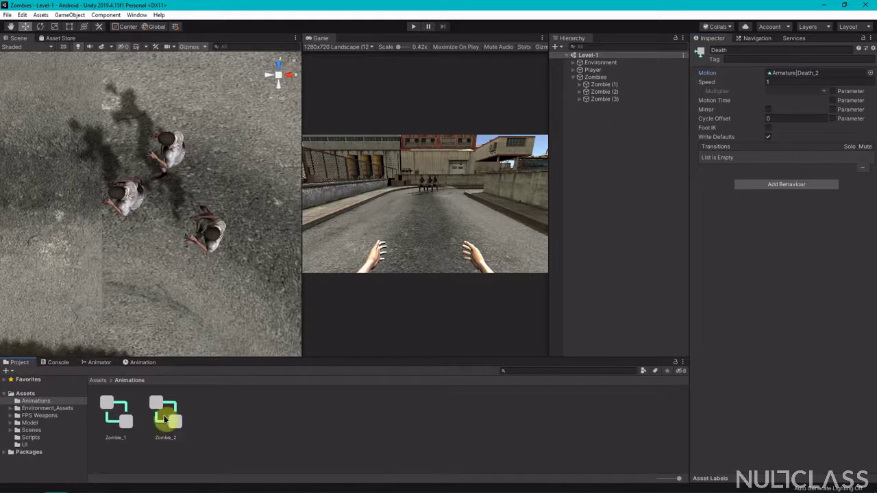
{"action": "left_click", "coordinate": [31, 438]}
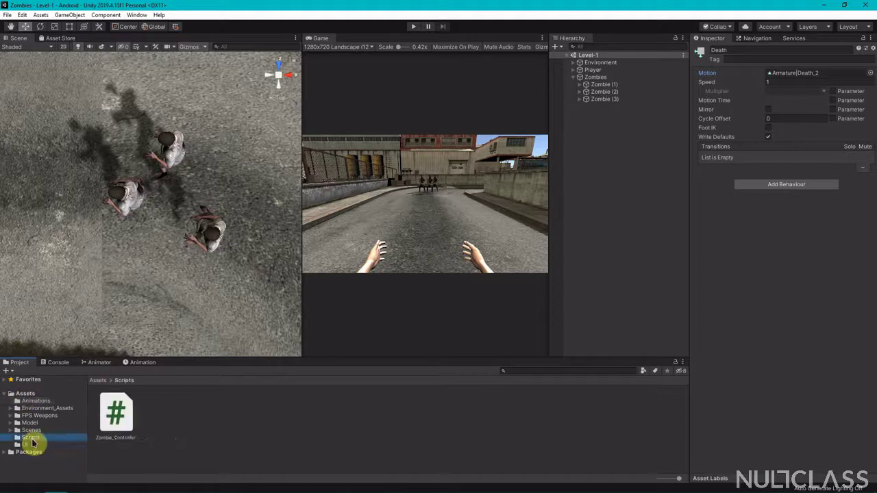
{"action": "left_click", "coordinate": [259, 432]}
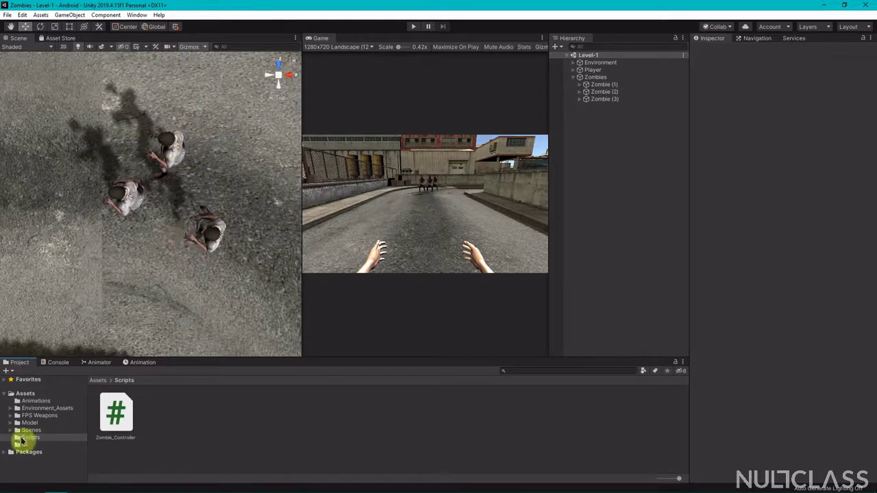
Create an Animator Controller named Pistol in the Animations folder.
{"action": "left_click", "coordinate": [34, 402]}
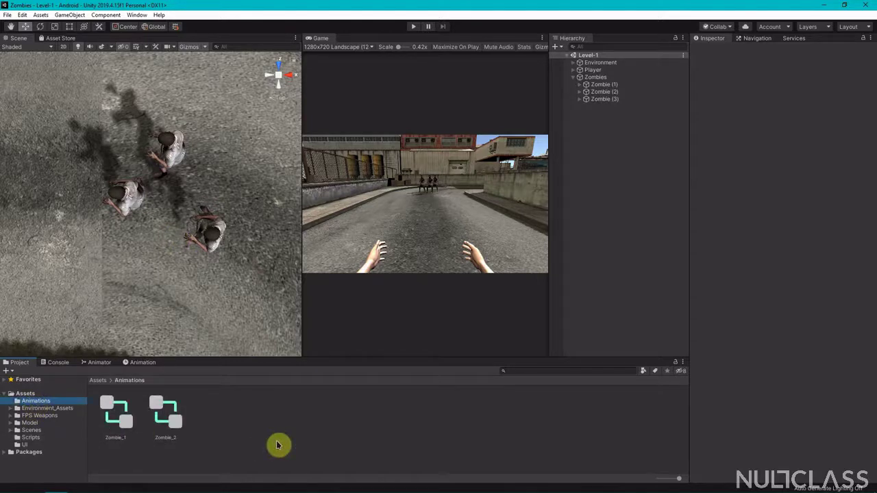
{"action": "right_click", "coordinate": [239, 412]}
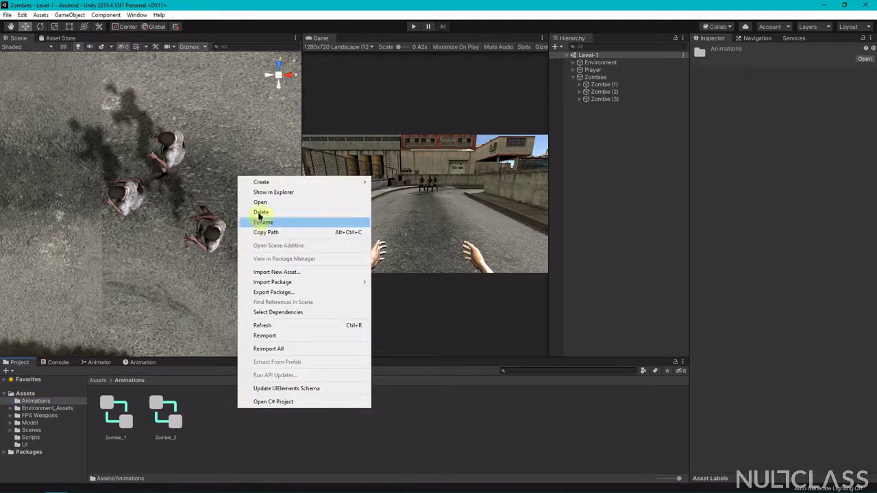
{"action": "mouse_move", "coordinate": [361, 184]}
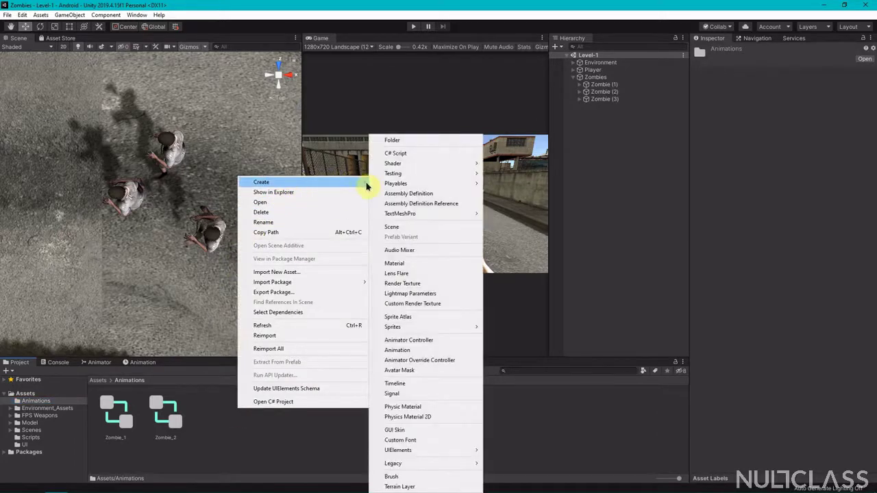
{"action": "left_click", "coordinate": [411, 340]}
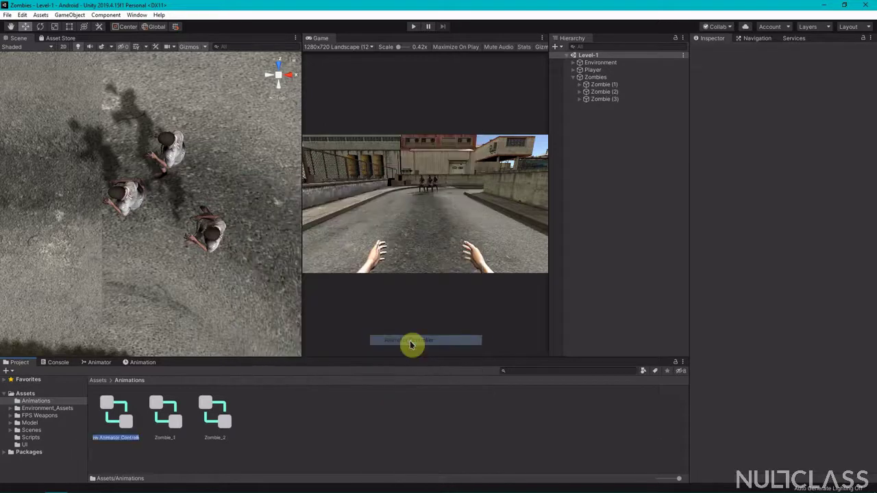
{"action": "type", "text": "Pistol"}
{"action": "left_click", "coordinate": [286, 418]}
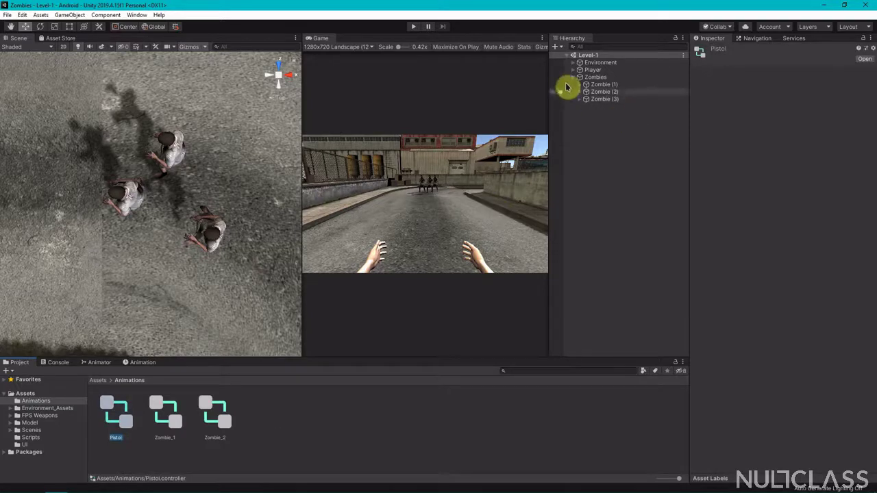
Duplicate Zombie (1) to Zombie (3) and move the copies onto the road section just south of the barrel yard.
{"action": "left_click", "coordinate": [602, 78]}
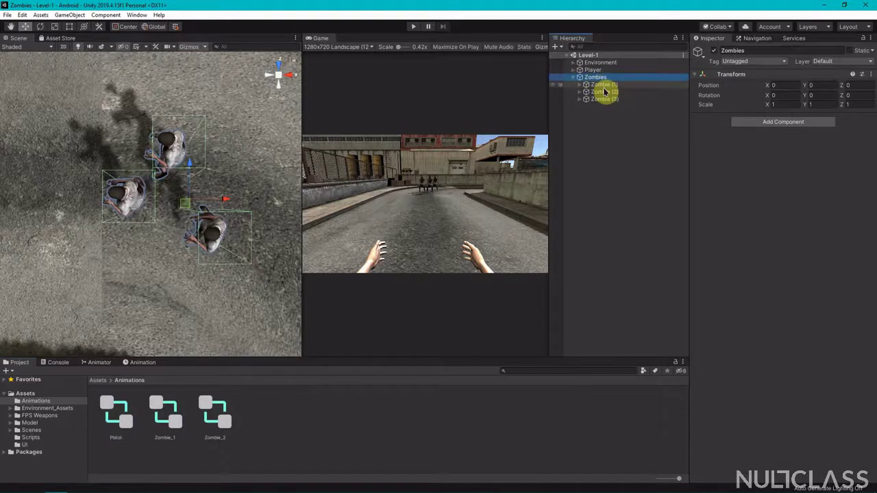
{"action": "left_click", "coordinate": [603, 86]}
{"action": "left_click", "coordinate": [603, 100], "text": "shift"}
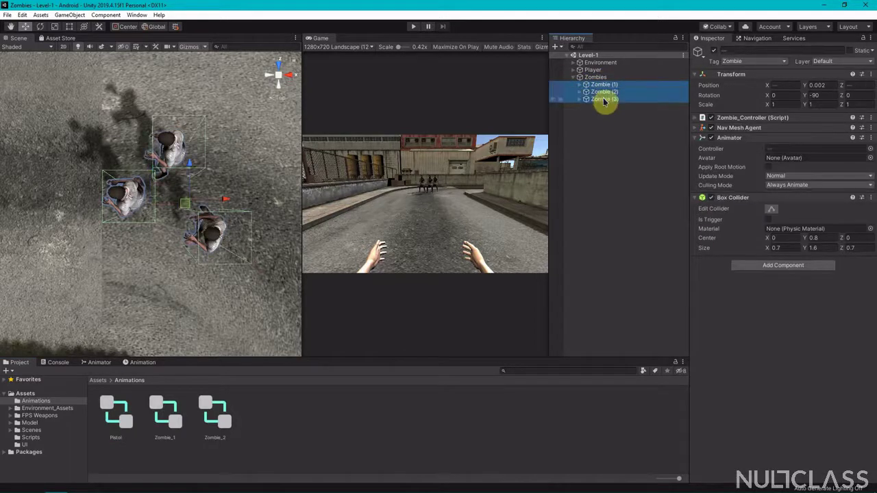
{"action": "key", "text": "ctrl+d"}
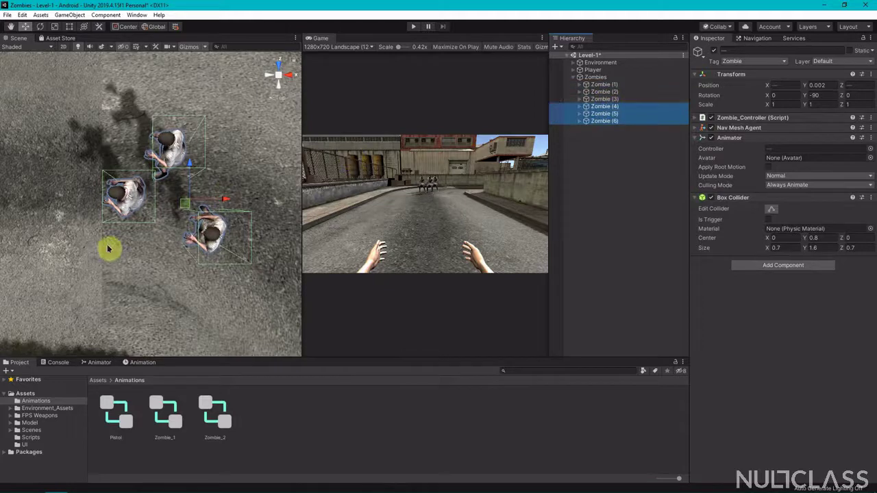
{"action": "scroll", "coordinate": [108, 248], "scroll_direction": "down", "scroll_amount": 6}
{"action": "scroll", "coordinate": [108, 248], "scroll_direction": "down", "scroll_amount": 8}
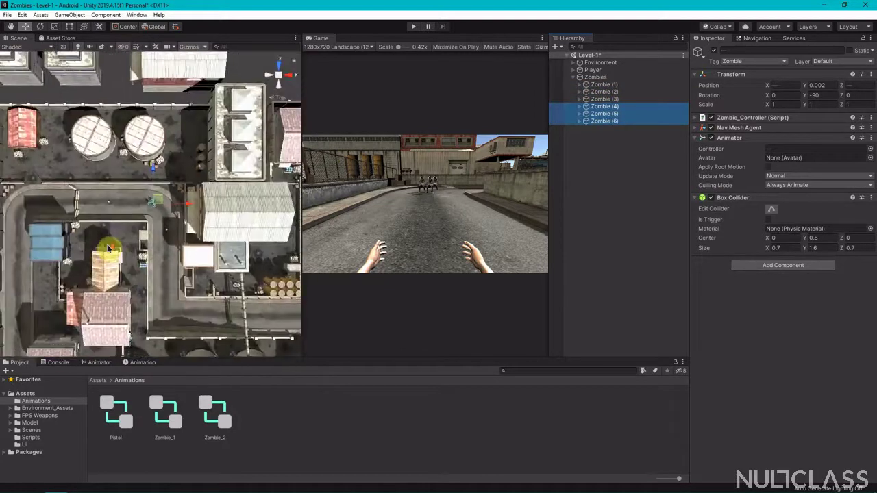
{"action": "scroll", "coordinate": [108, 249], "scroll_direction": "down", "scroll_amount": 2}
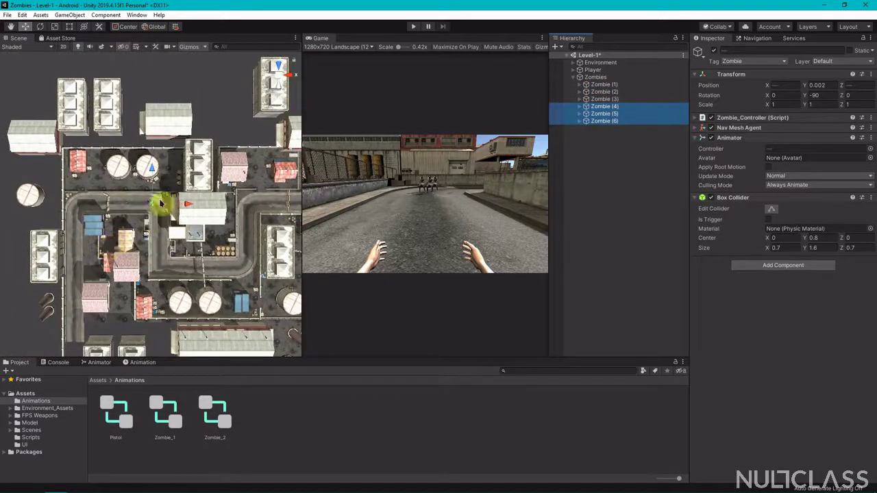
{"action": "left_click_drag", "start_coordinate": [158, 200], "coordinate": [217, 271]}
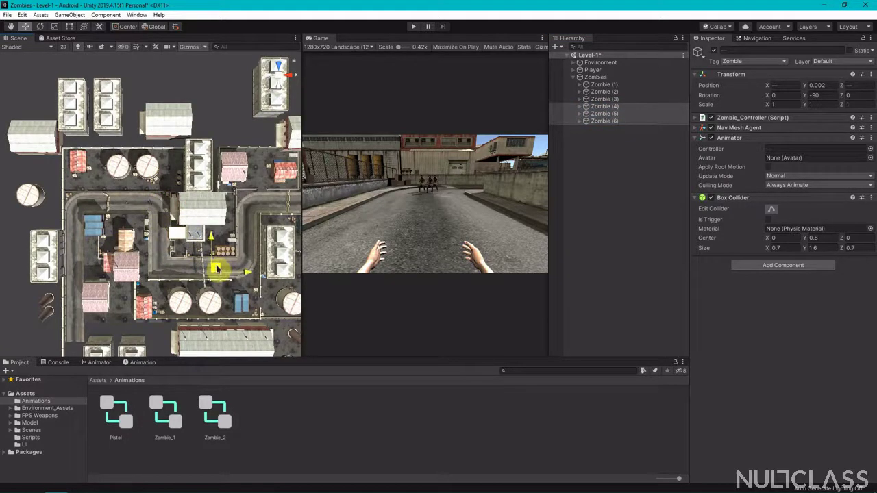
Duplicate the zombie group three more times, placing copies in the western yard by the pink-roofed buildings and Zombie (13) to (15) in the eastern yard.
{"action": "key", "text": "ctrl+d"}
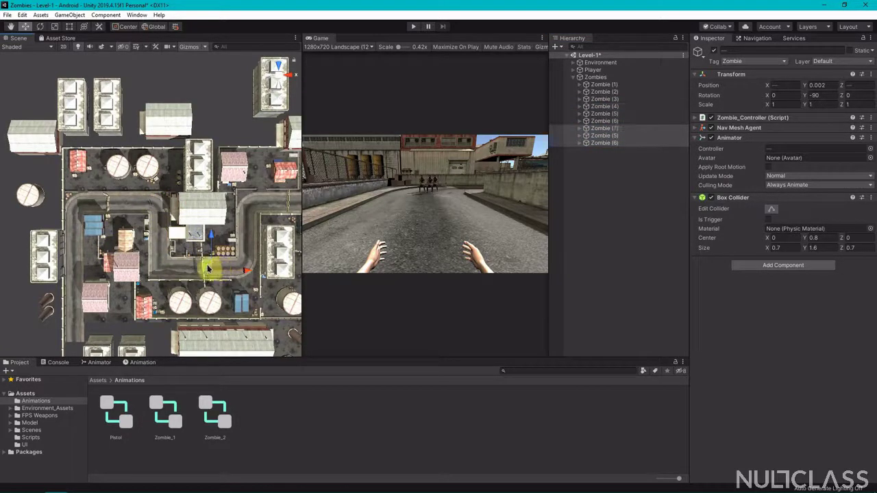
{"action": "left_click_drag", "start_coordinate": [208, 267], "coordinate": [106, 271]}
{"action": "key", "text": "ctrl+d"}
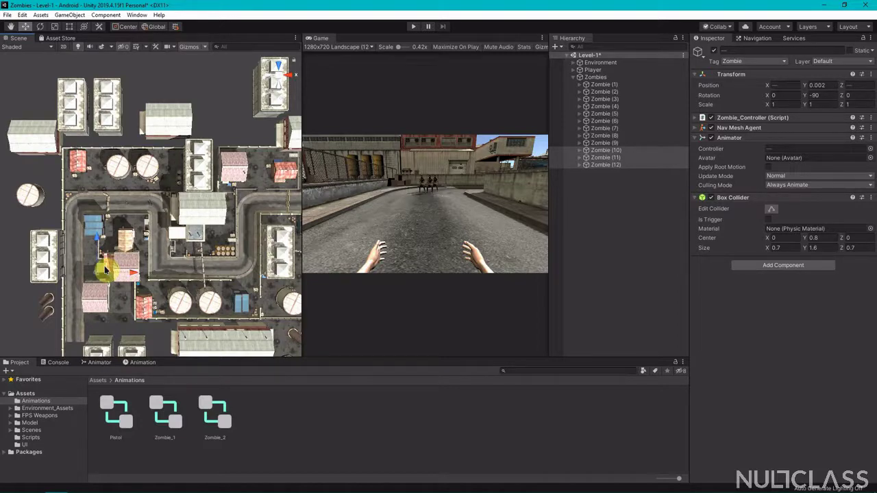
{"action": "key", "text": "ctrl+d"}
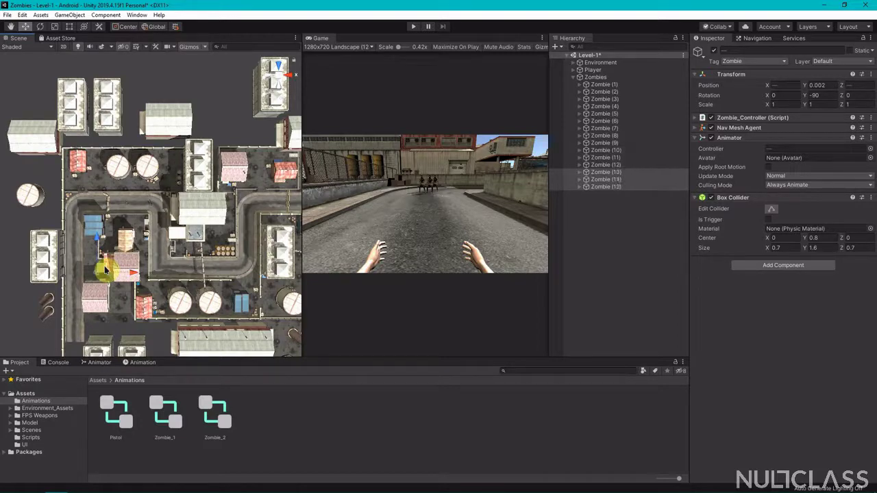
{"action": "left_click_drag", "start_coordinate": [106, 269], "coordinate": [299, 280]}
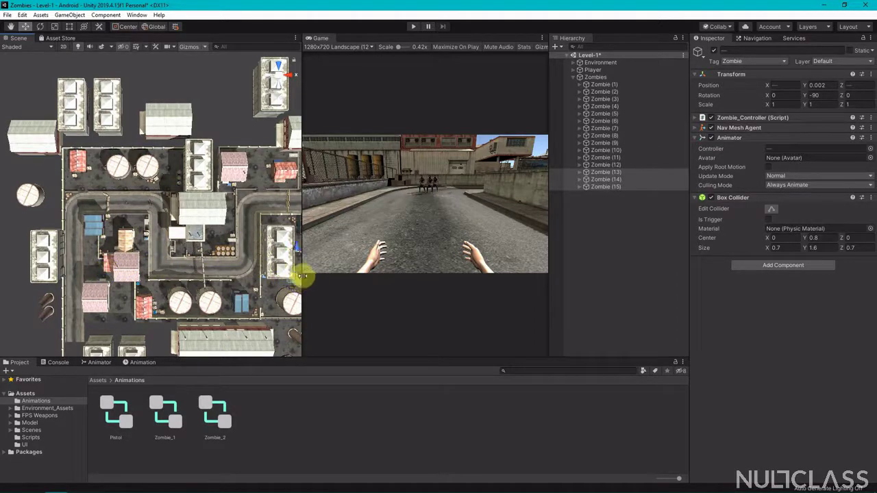
Duplicate the eastern zombie group and move the copies to the northern yard between the pink-roofed and red-roofed buildings.
{"action": "key", "text": "q"}
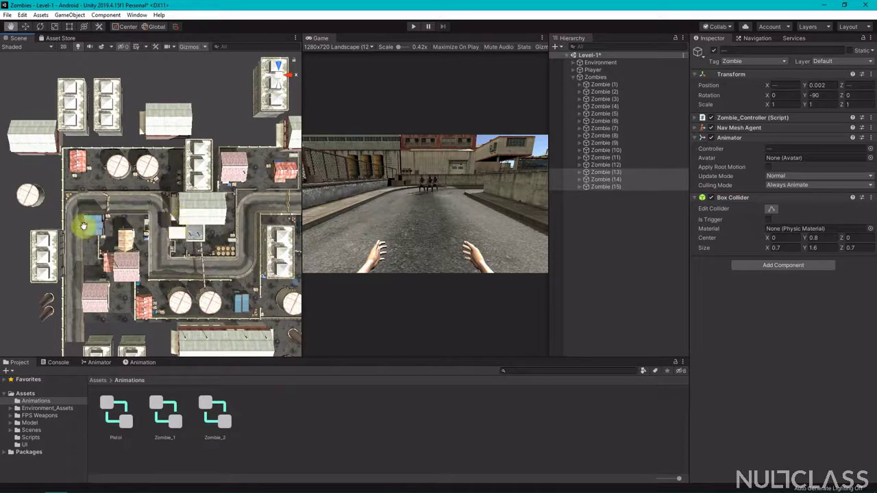
{"action": "left_click_drag", "start_coordinate": [217, 189], "coordinate": [137, 180]}
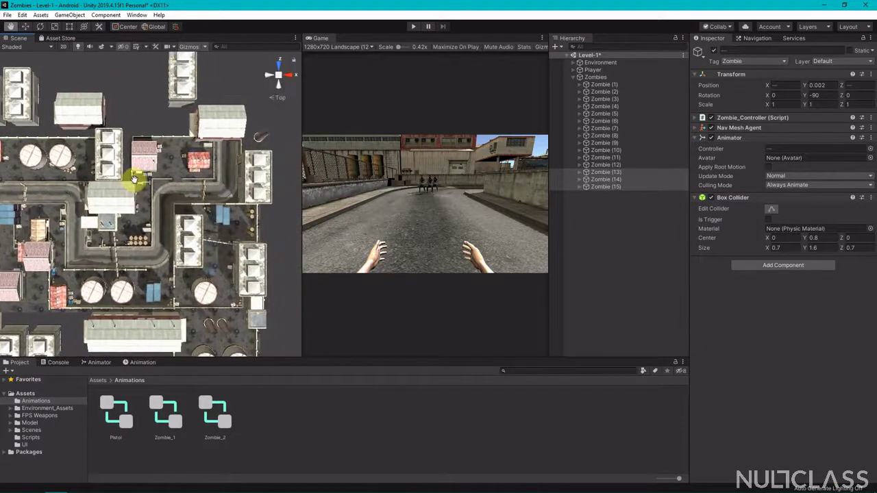
{"action": "key", "text": "w"}
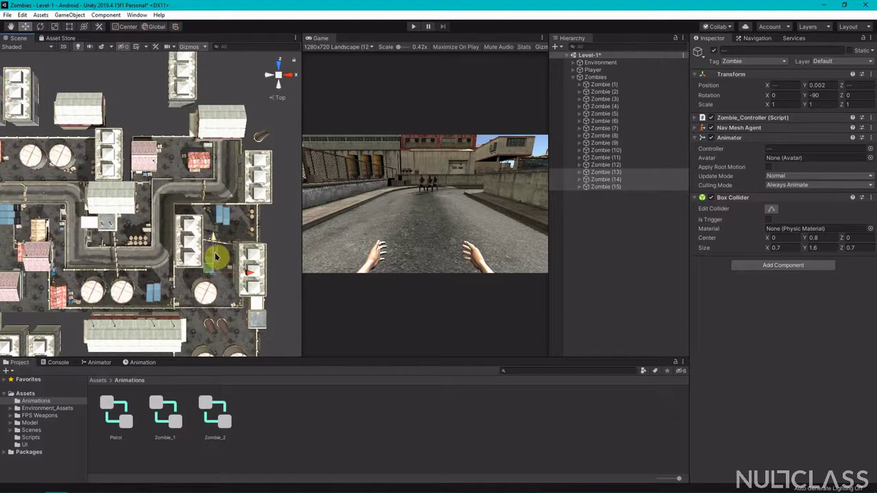
{"action": "key", "text": "ctrl+d"}
{"action": "left_click_drag", "start_coordinate": [209, 269], "coordinate": [173, 151]}
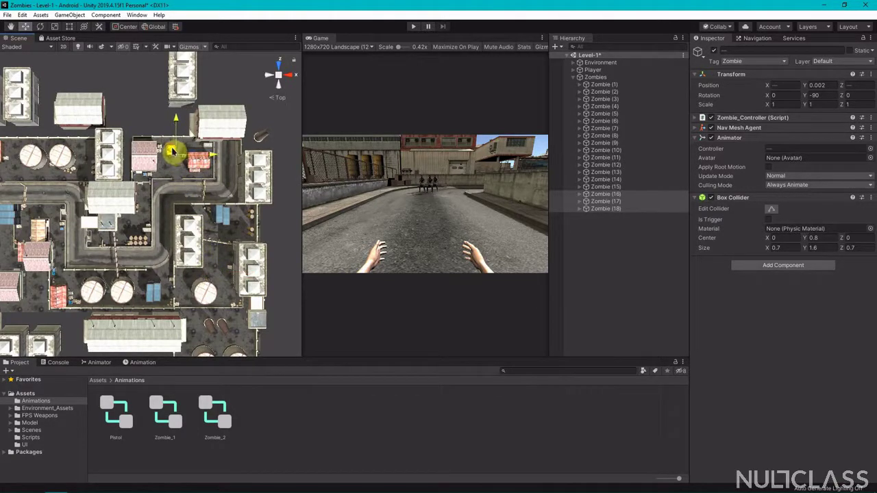
Raise Zombie (16) to Zombie (18) together onto the ground surface, at a Y position of about 2.18.
{"action": "mouse_move", "coordinate": [621, 208]}
{"action": "left_mouse_down"}
{"action": "mouse_move", "coordinate": [622, 171]}
{"action": "mouse_move", "coordinate": [622, 211]}
{"action": "mouse_move", "coordinate": [609, 201]}
{"action": "mouse_move", "coordinate": [608, 211]}
{"action": "left_mouse_up"}
{"action": "double_click", "coordinate": [608, 209]}
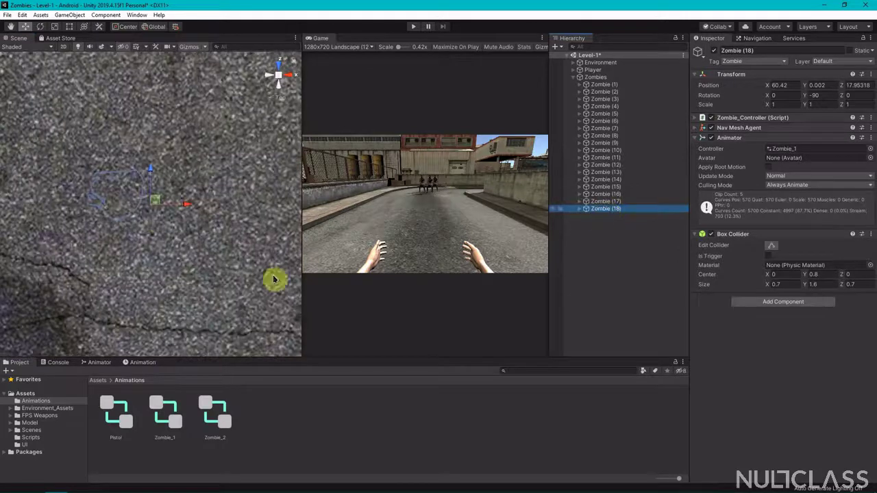
{"action": "left_click", "coordinate": [279, 88]}
{"action": "scroll", "coordinate": [201, 161], "scroll_direction": "down", "scroll_amount": 5}
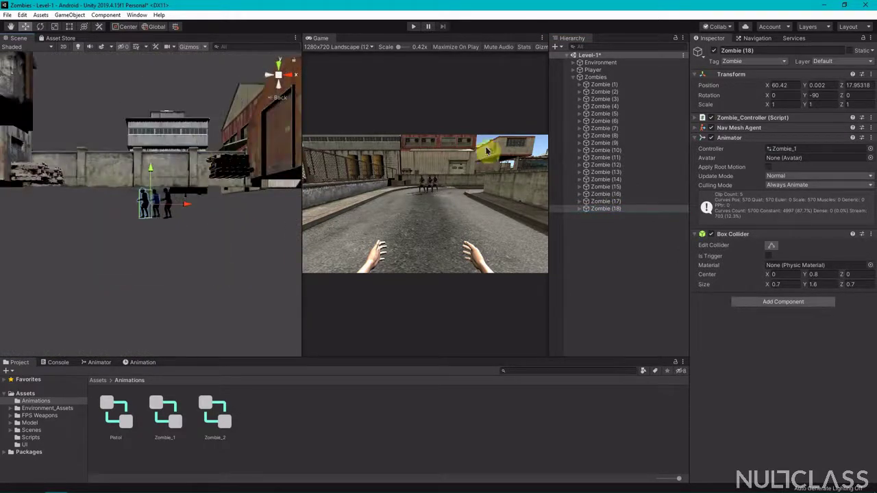
{"action": "left_click", "coordinate": [610, 195], "text": "shift"}
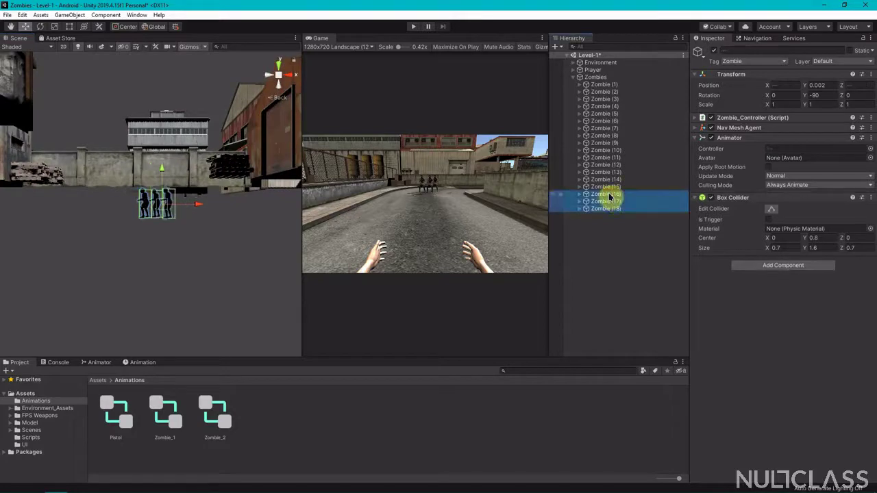
{"action": "scroll", "coordinate": [163, 171], "scroll_direction": "up", "scroll_amount": 3}
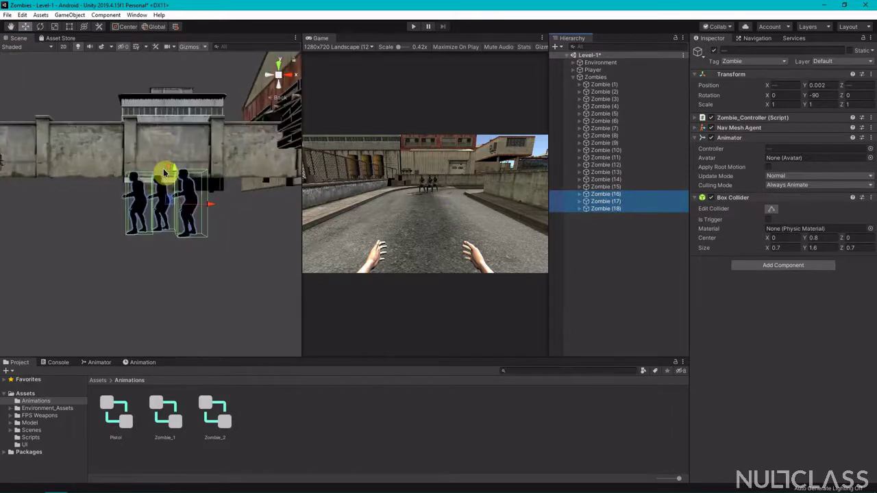
{"action": "key", "text": "q"}
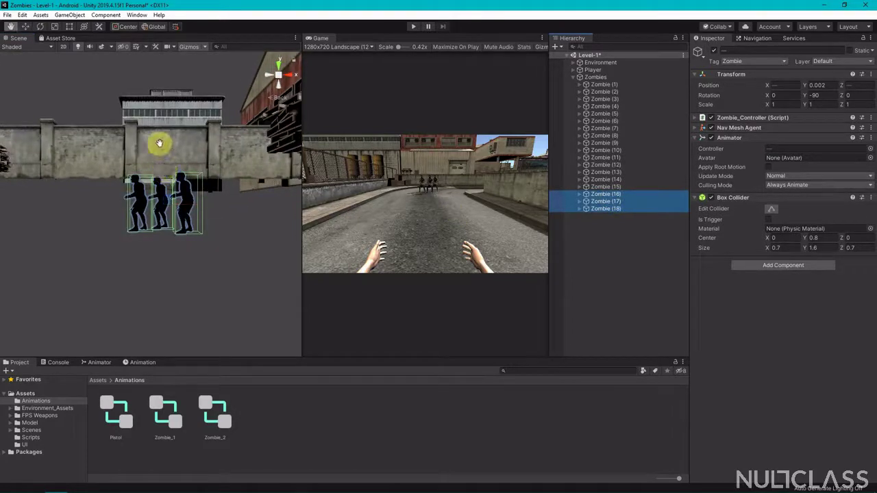
{"action": "left_click_drag", "start_coordinate": [157, 144], "coordinate": [155, 254]}
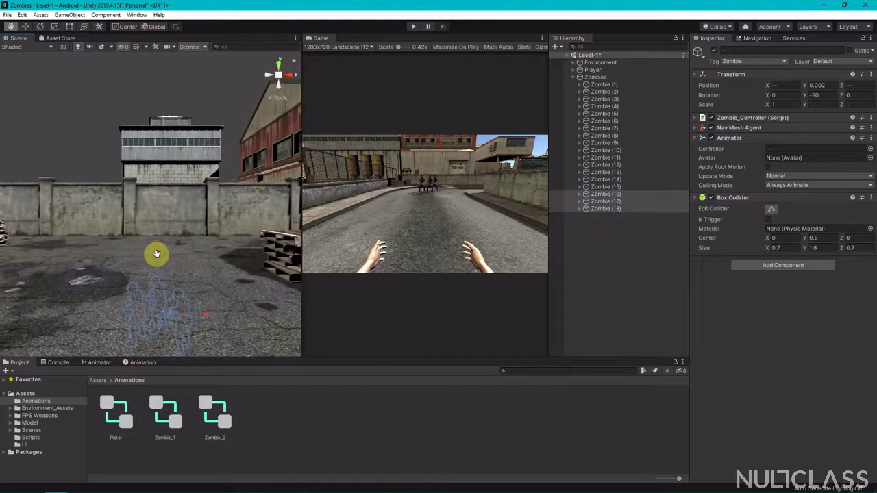
{"action": "key", "text": "w"}
{"action": "left_click_drag", "start_coordinate": [172, 283], "coordinate": [171, 211]}
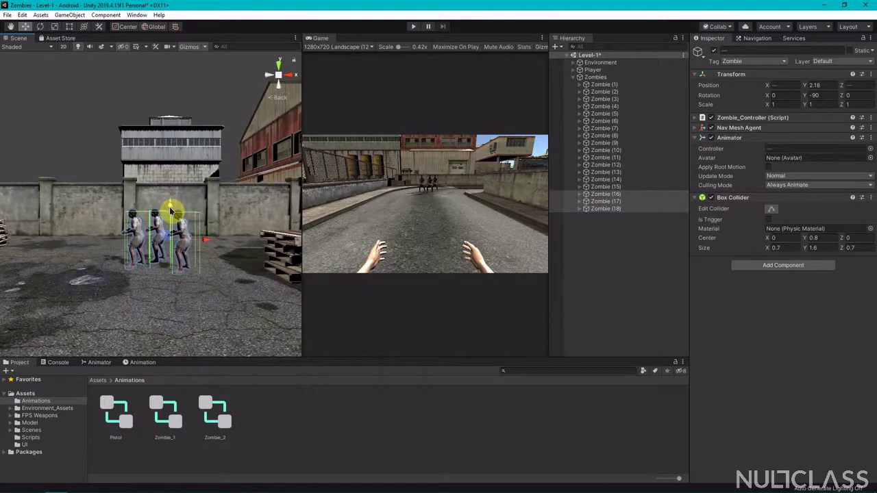
Move Zombie (13) to Zombie (15) up to about Y 2.1 and along X away from the large tank, and save the scene.
{"action": "double_click", "coordinate": [607, 186]}
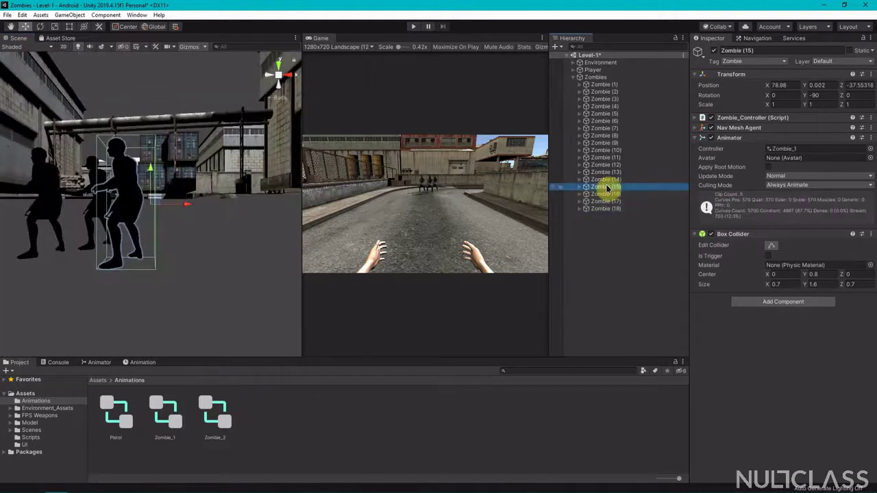
{"action": "left_click", "coordinate": [603, 172], "text": "shift"}
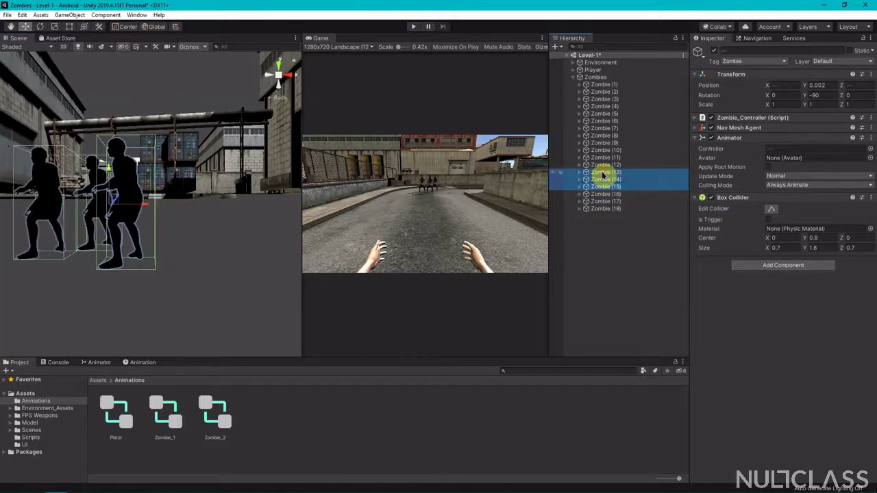
{"action": "key", "text": "q"}
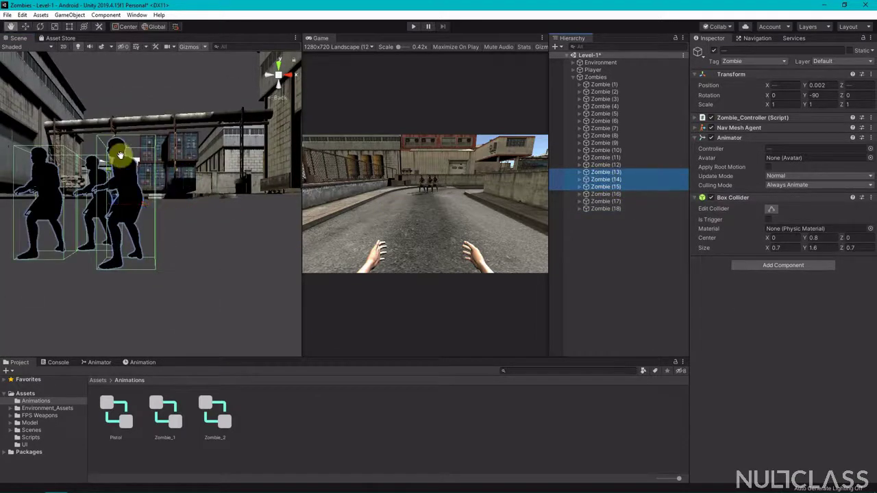
{"action": "left_click", "coordinate": [130, 180]}
{"action": "left_click_drag", "start_coordinate": [130, 180], "coordinate": [158, 251]}
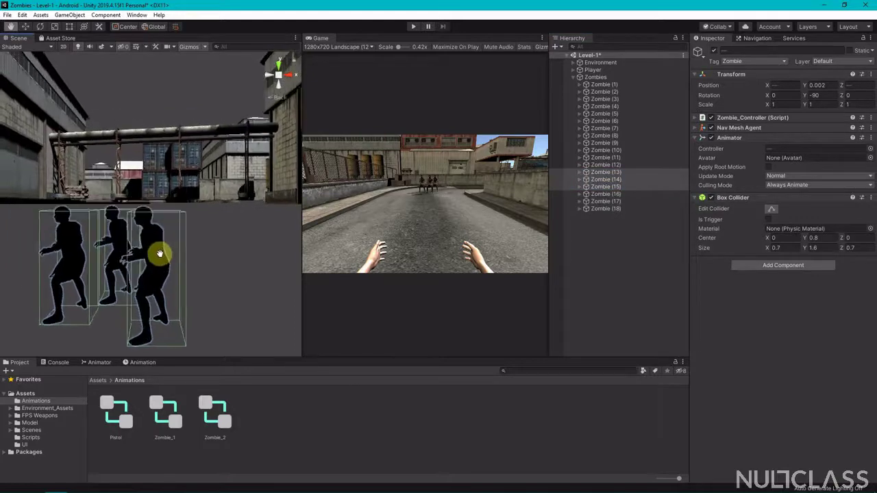
{"action": "scroll", "coordinate": [162, 263], "scroll_direction": "down", "scroll_amount": 5}
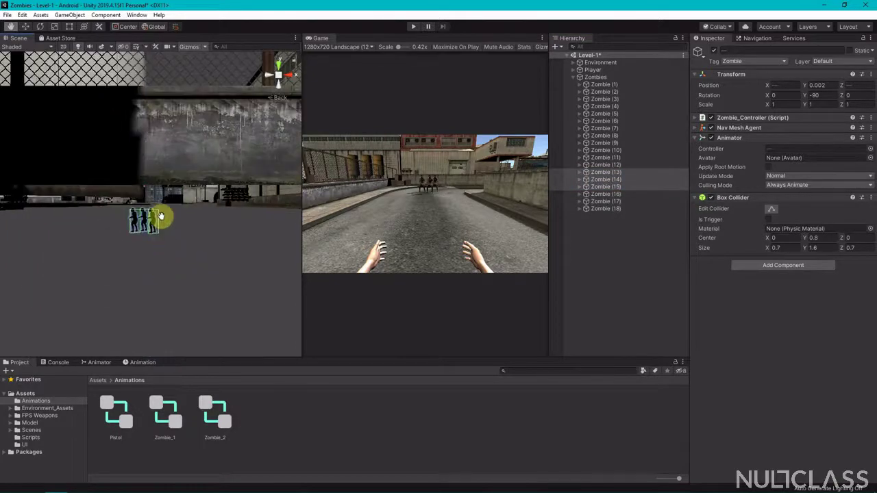
{"action": "scroll", "coordinate": [163, 233], "scroll_direction": "up", "scroll_amount": 10}
{"action": "scroll", "coordinate": [148, 312], "scroll_direction": "up", "scroll_amount": 3}
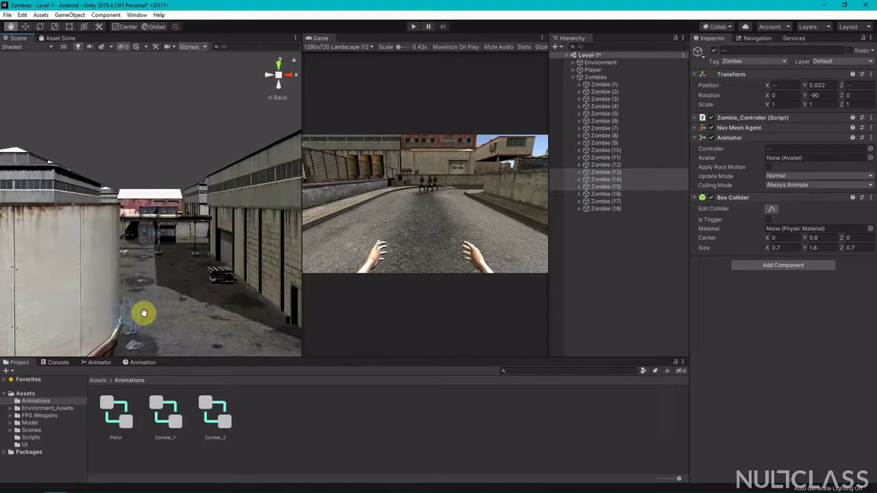
{"action": "key", "text": "w"}
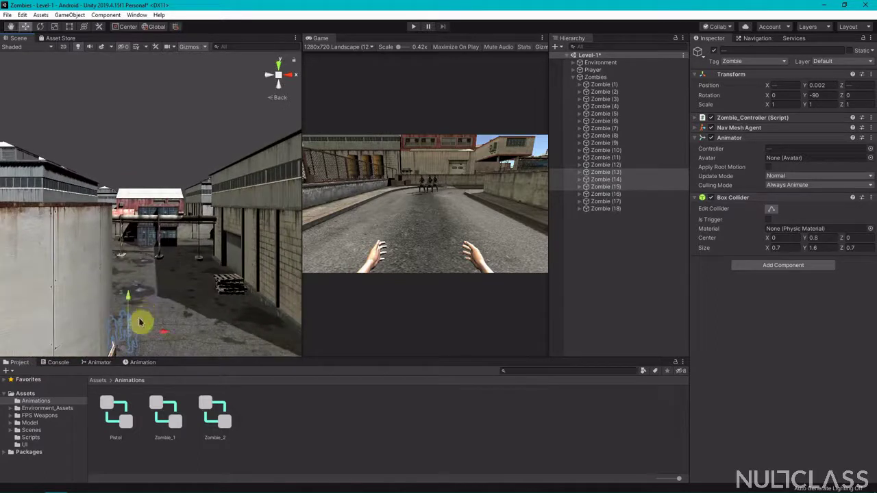
{"action": "left_click_drag", "start_coordinate": [127, 298], "coordinate": [126, 265]}
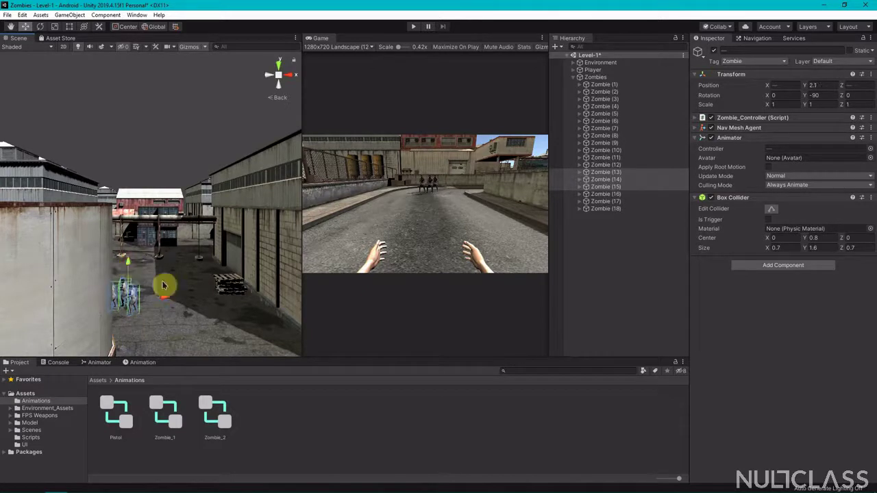
{"action": "left_click_drag", "start_coordinate": [172, 299], "coordinate": [218, 297]}
{"action": "key", "text": "ctrl+s"}
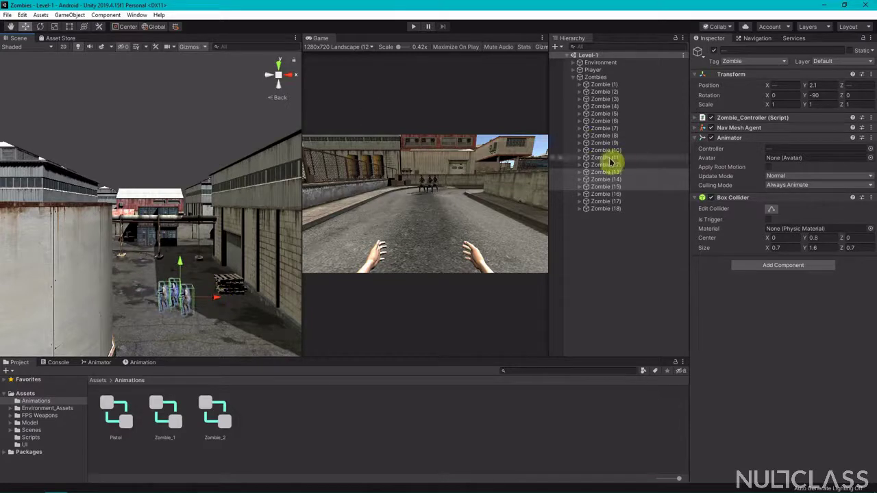
Raise Zombie (10) to Zombie (12) together onto the ground surface, at a Y position of about 1.72.
{"action": "double_click", "coordinate": [607, 166]}
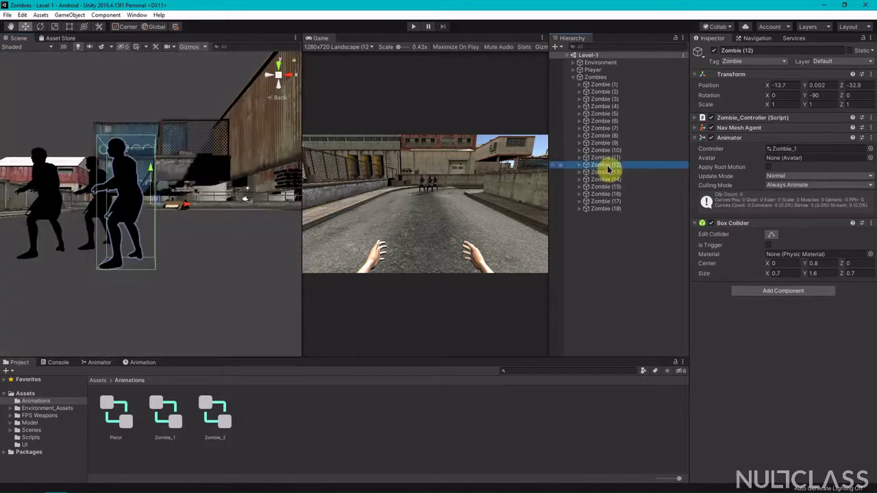
{"action": "key", "text": "q"}
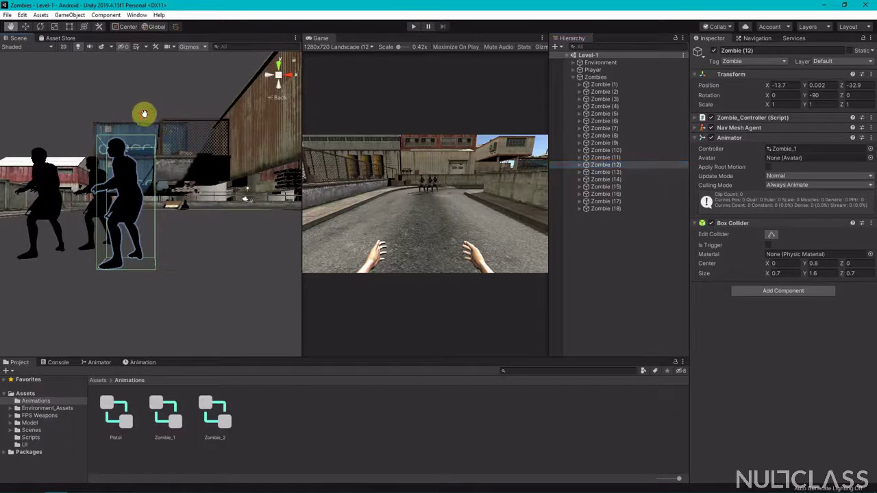
{"action": "left_click_drag", "start_coordinate": [144, 114], "coordinate": [153, 274]}
{"action": "scroll", "coordinate": [153, 274], "scroll_direction": "down", "scroll_amount": 3}
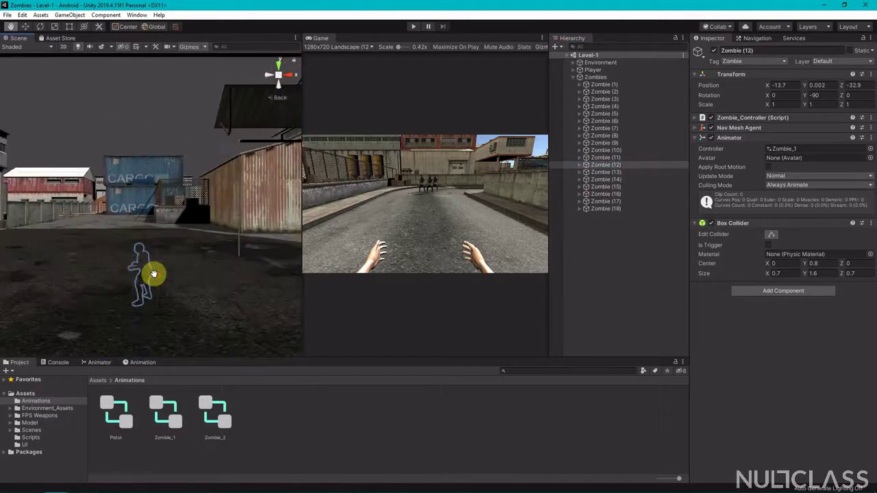
{"action": "left_click", "coordinate": [608, 152], "text": "shift"}
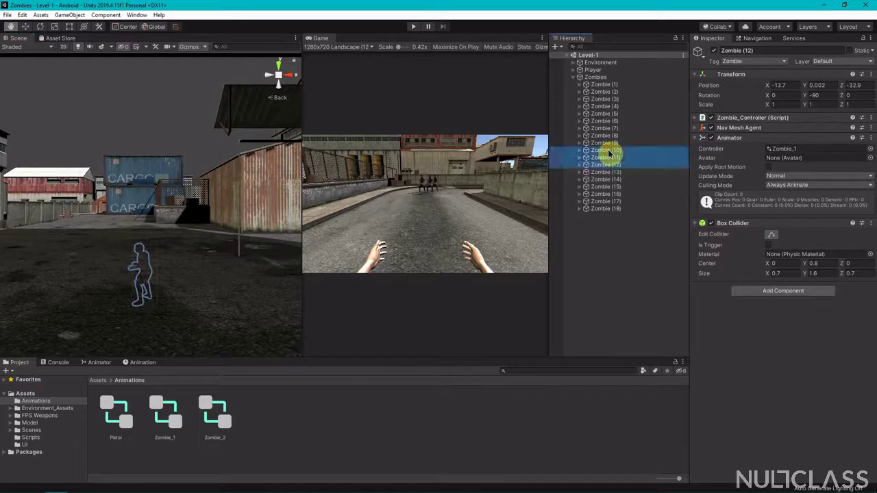
{"action": "key", "text": "w"}
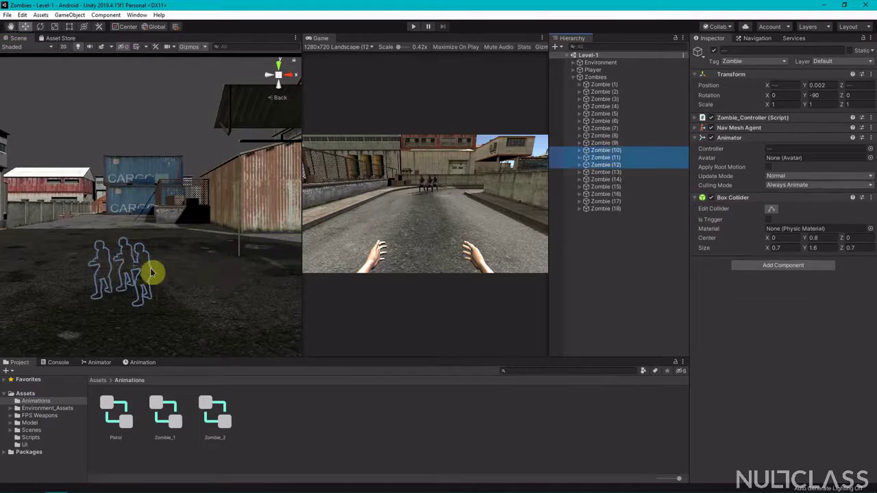
{"action": "left_click_drag", "start_coordinate": [135, 243], "coordinate": [135, 181]}
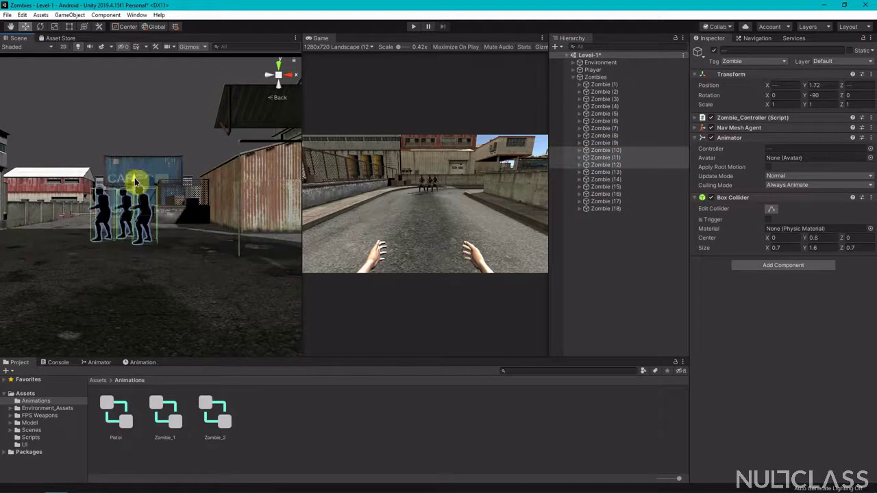
Raise Zombie (7) to Zombie (9) together onto the ground to a Y position of about 1.73, and save the scene.
{"action": "left_click", "coordinate": [602, 142]}
{"action": "left_click", "coordinate": [597, 130], "text": "shift"}
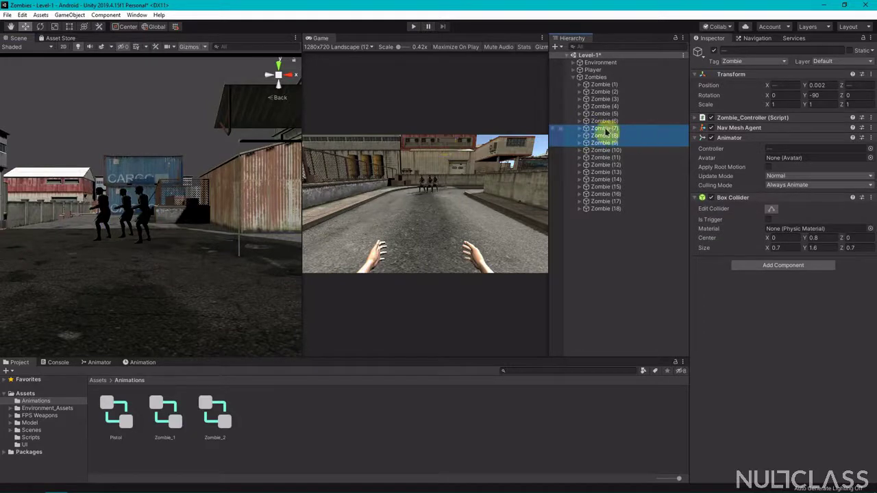
{"action": "double_click", "coordinate": [603, 129]}
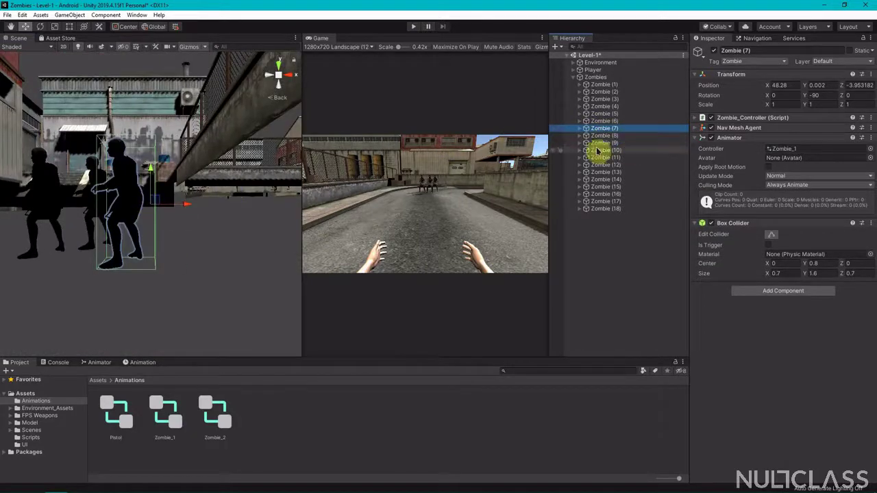
{"action": "left_click", "coordinate": [603, 142], "text": "shift"}
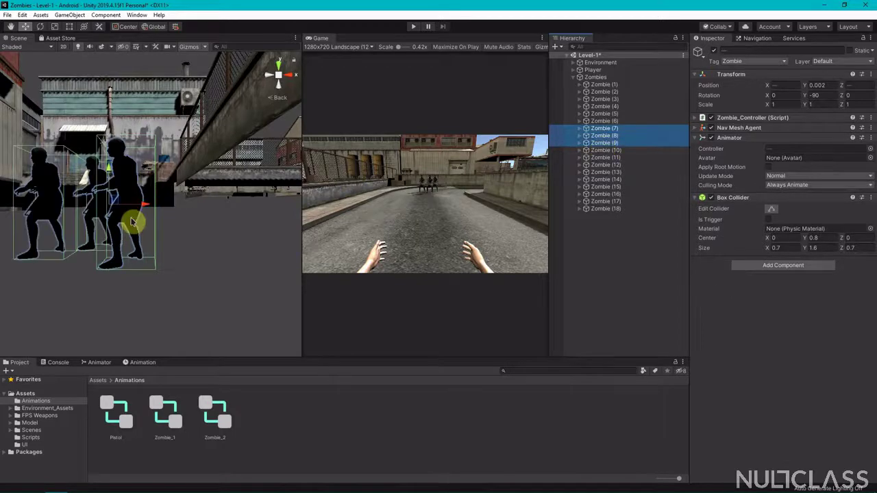
{"action": "key", "text": "q"}
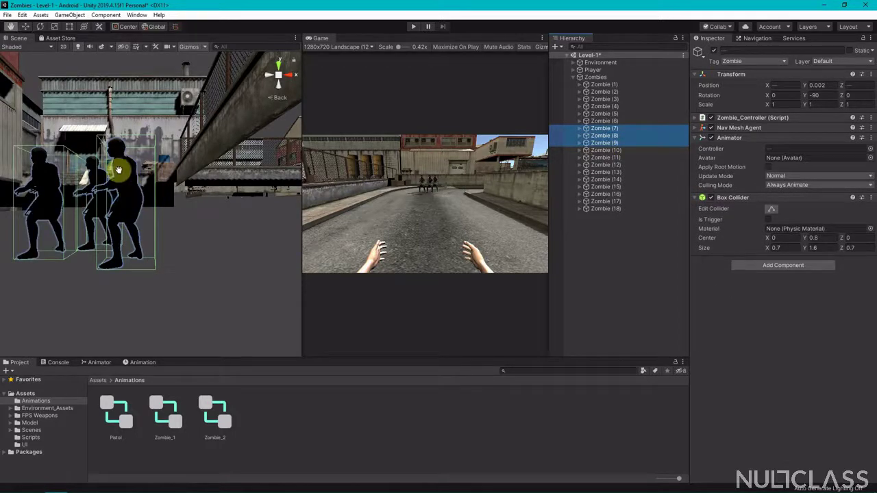
{"action": "left_click_drag", "start_coordinate": [121, 172], "coordinate": [144, 312]}
{"action": "scroll", "coordinate": [144, 312], "scroll_direction": "down", "scroll_amount": 5}
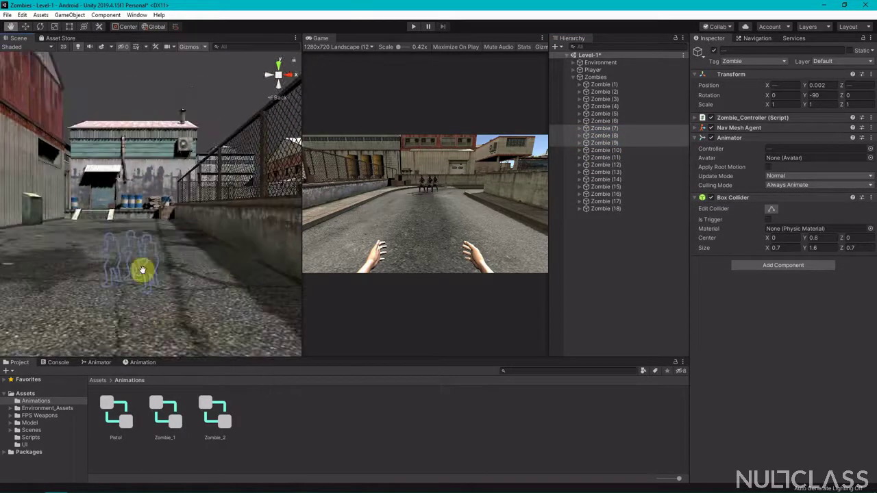
{"action": "scroll", "coordinate": [148, 296], "scroll_direction": "up", "scroll_amount": 6}
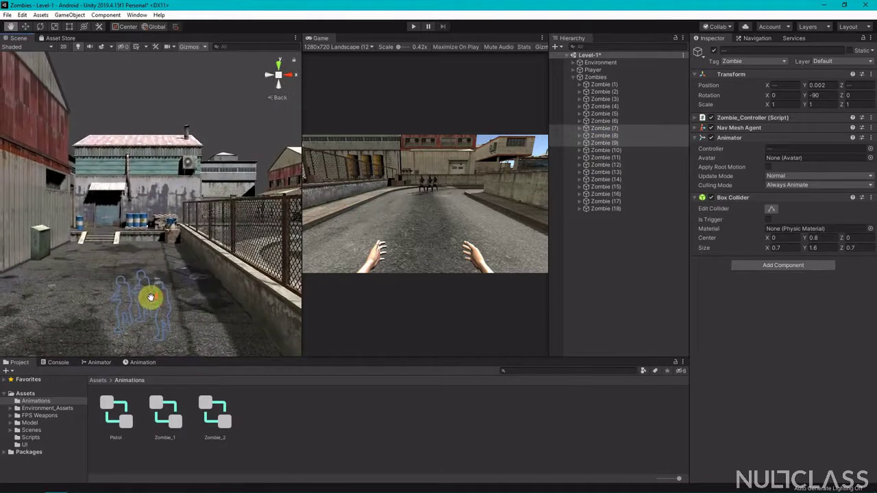
{"action": "scroll", "coordinate": [151, 297], "scroll_direction": "down", "scroll_amount": 3}
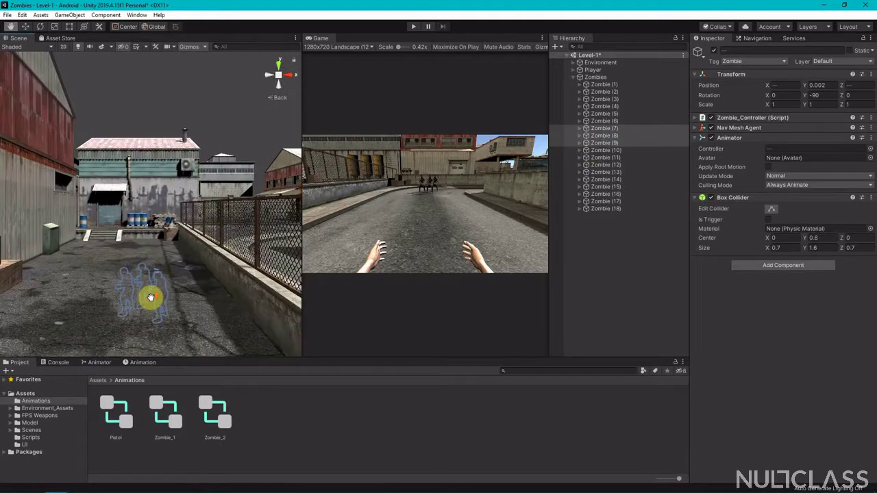
{"action": "scroll", "coordinate": [150, 297], "scroll_direction": "down", "scroll_amount": 1}
{"action": "key", "text": "w"}
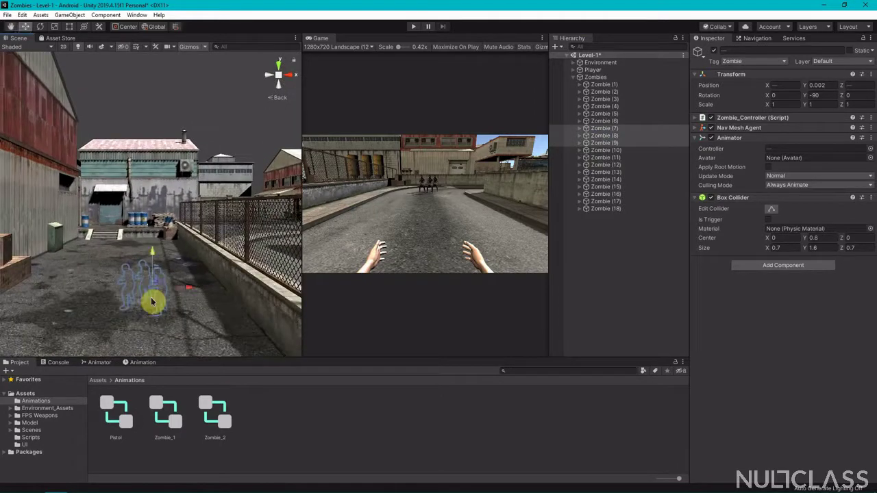
{"action": "left_click_drag", "start_coordinate": [153, 254], "coordinate": [152, 211]}
{"action": "key", "text": "ctrl+s"}
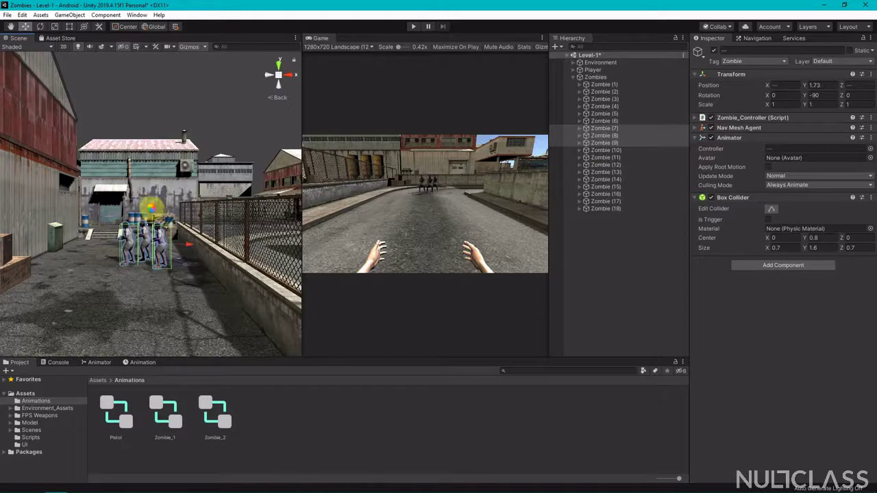
Raise Zombie (4) to Zombie (6) together out of the ground to a Y position of about 1.91.
{"action": "left_click", "coordinate": [607, 121]}
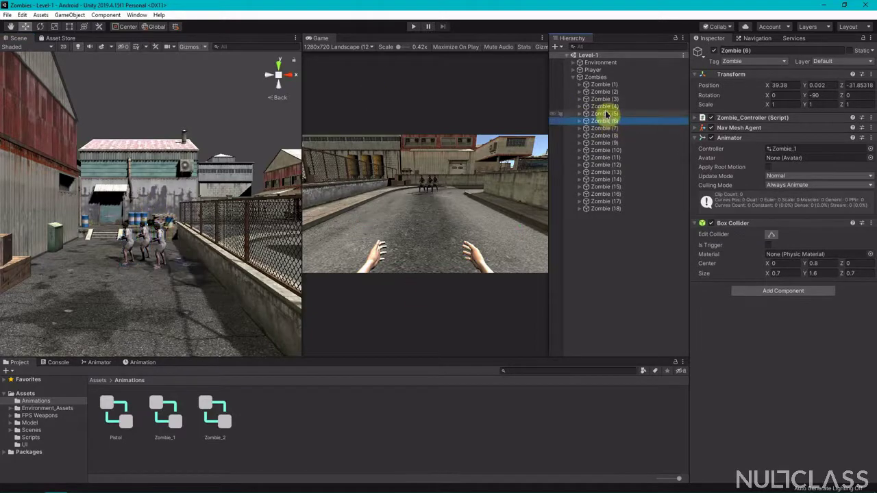
{"action": "double_click", "coordinate": [606, 120]}
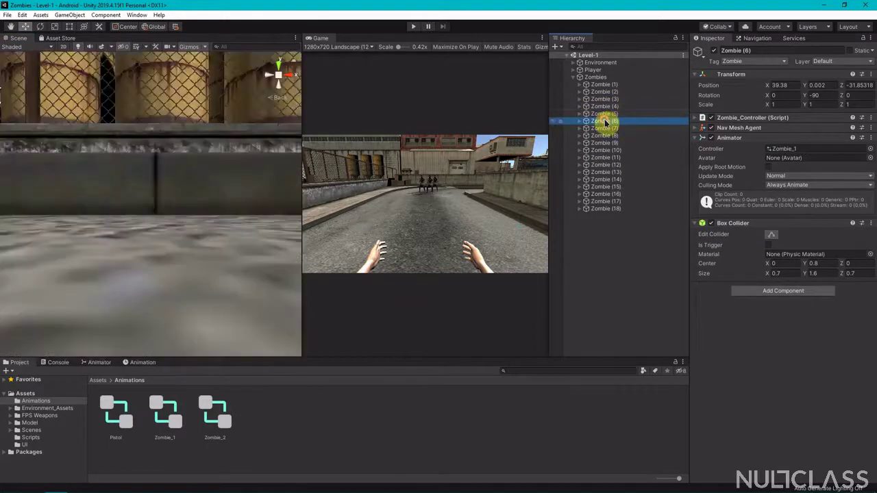
{"action": "key", "text": "q"}
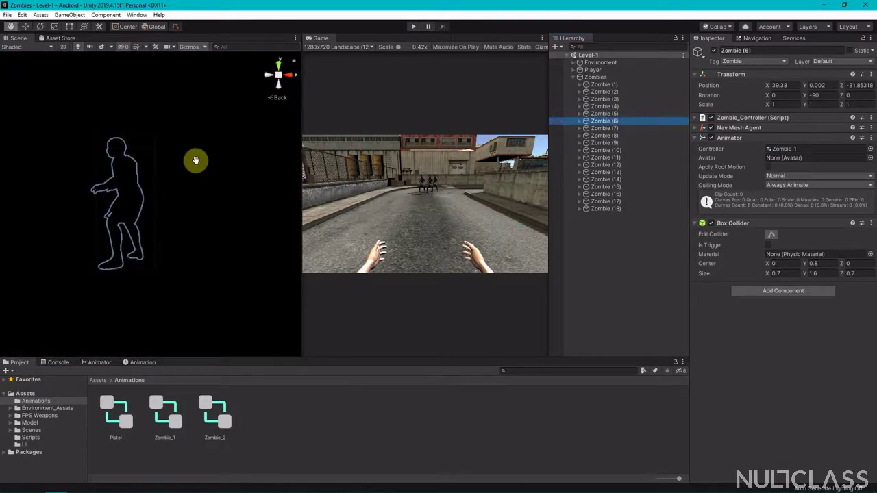
{"action": "left_click_drag", "start_coordinate": [182, 142], "coordinate": [198, 333]}
{"action": "scroll", "coordinate": [198, 333], "scroll_direction": "down", "scroll_amount": 3}
{"action": "left_click_drag", "start_coordinate": [178, 216], "coordinate": [178, 335]}
{"action": "scroll", "coordinate": [178, 336], "scroll_direction": "down", "scroll_amount": 2}
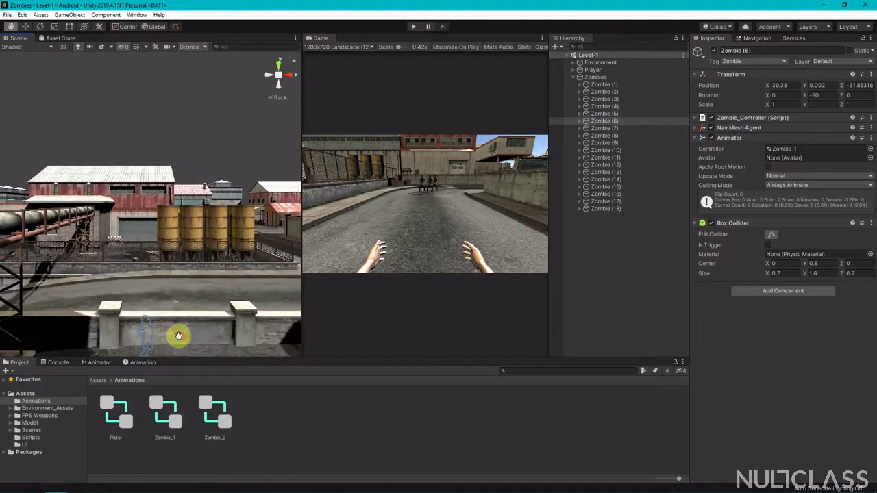
{"action": "left_click", "coordinate": [608, 136], "text": "shift"}
{"action": "key", "text": "w"}
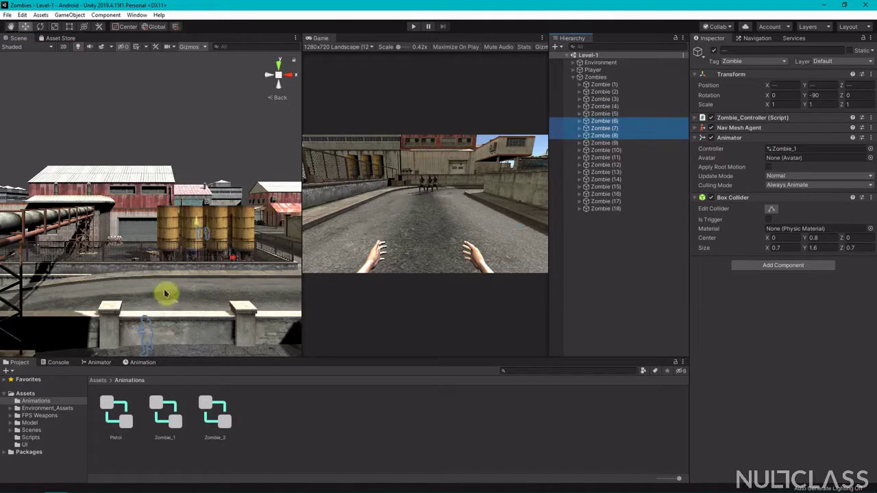
{"action": "mouse_move", "coordinate": [612, 121]}
{"action": "left_mouse_down"}
{"action": "mouse_move", "coordinate": [598, 118]}
{"action": "mouse_move", "coordinate": [600, 127]}
{"action": "mouse_move", "coordinate": [601, 111]}
{"action": "left_mouse_up"}
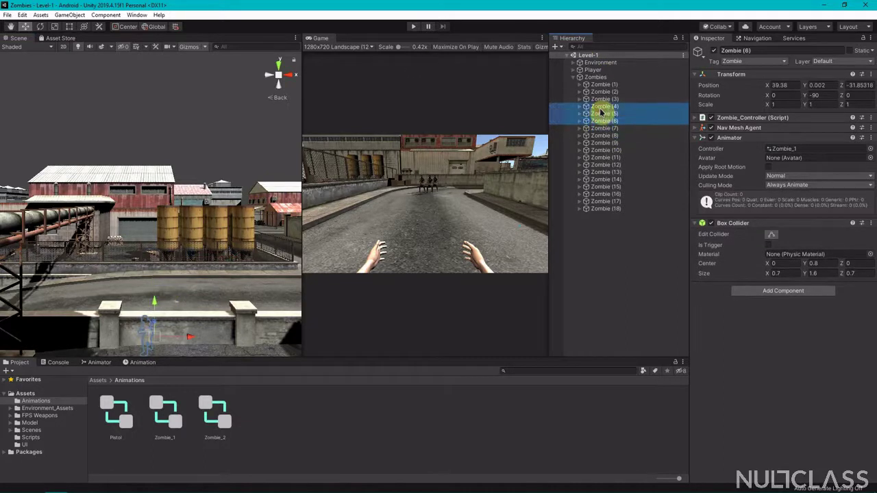
{"action": "left_click_drag", "start_coordinate": [140, 300], "coordinate": [141, 259]}
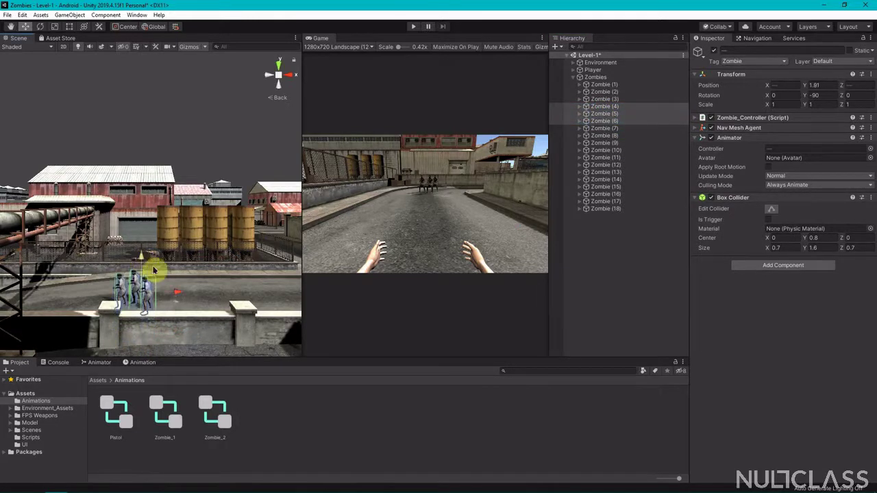
Shift Zombie (4) to Zombie (6) along positive X, fine-tune their height to about Y 2.02, and save the scene.
{"action": "left_click_drag", "start_coordinate": [175, 294], "coordinate": [198, 292]}
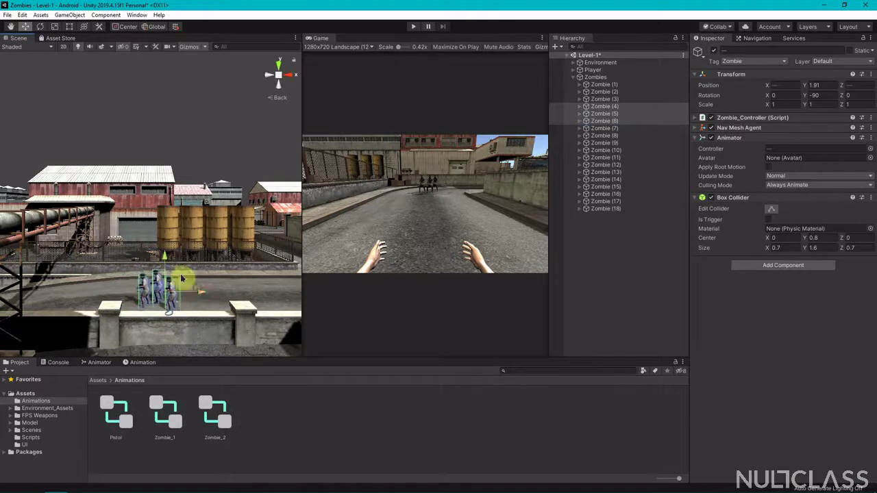
{"action": "left_click_drag", "start_coordinate": [165, 259], "coordinate": [167, 250]}
{"action": "left_click_drag", "start_coordinate": [198, 292], "coordinate": [228, 291]}
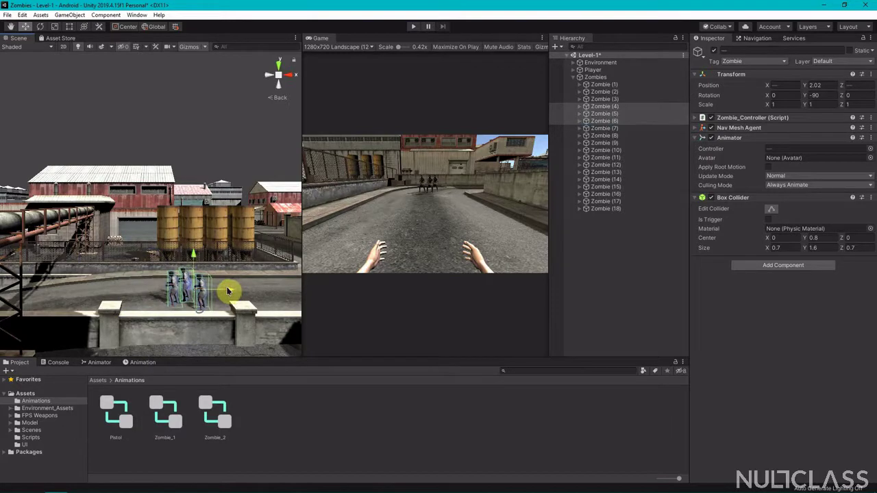
Move Zombie (1) to Zombie (3) around the road bend onto the southern stretch of road, working from the top view.
{"action": "left_click", "coordinate": [603, 85]}
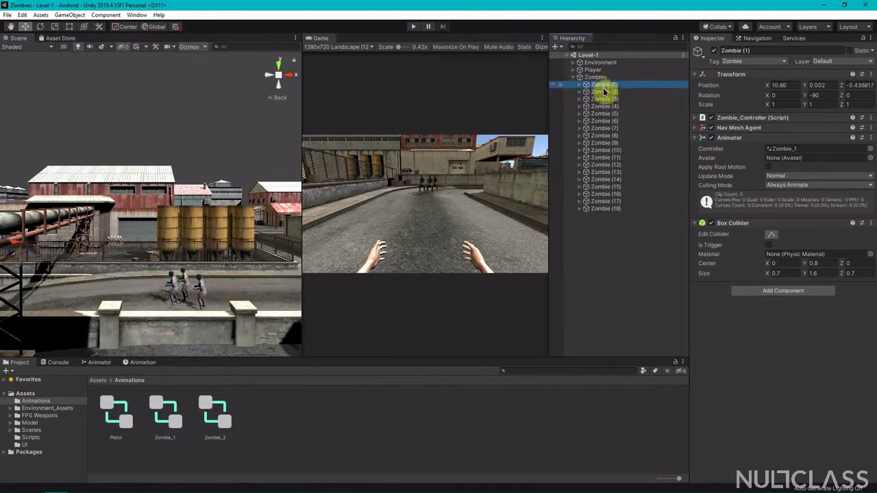
{"action": "left_click", "coordinate": [607, 100], "text": "shift"}
{"action": "key", "text": "f"}
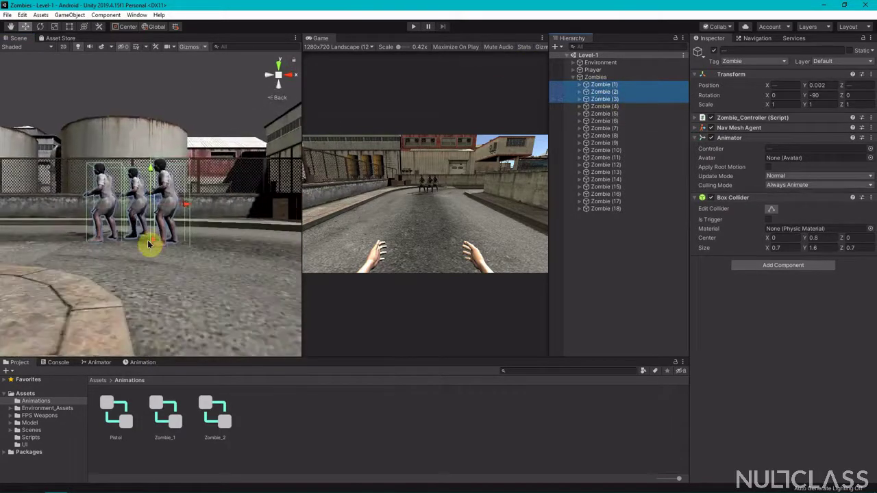
{"action": "scroll", "coordinate": [147, 244], "scroll_direction": "down", "scroll_amount": 10}
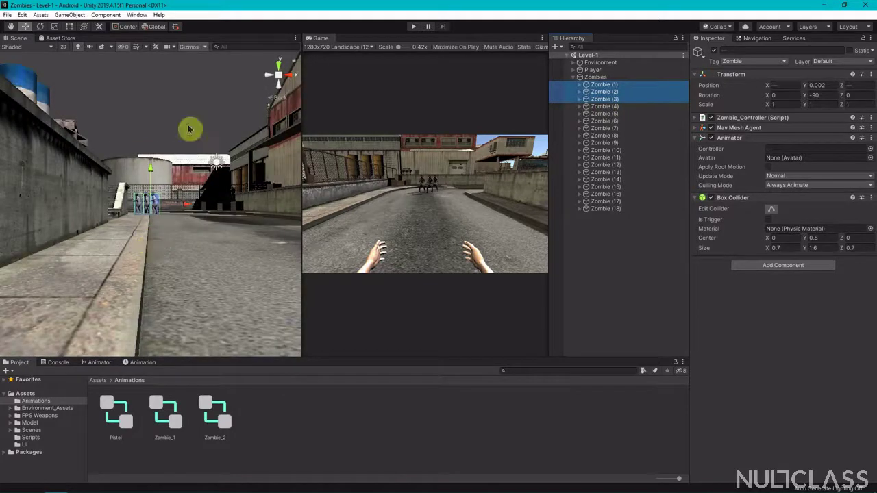
{"action": "left_click", "coordinate": [280, 69]}
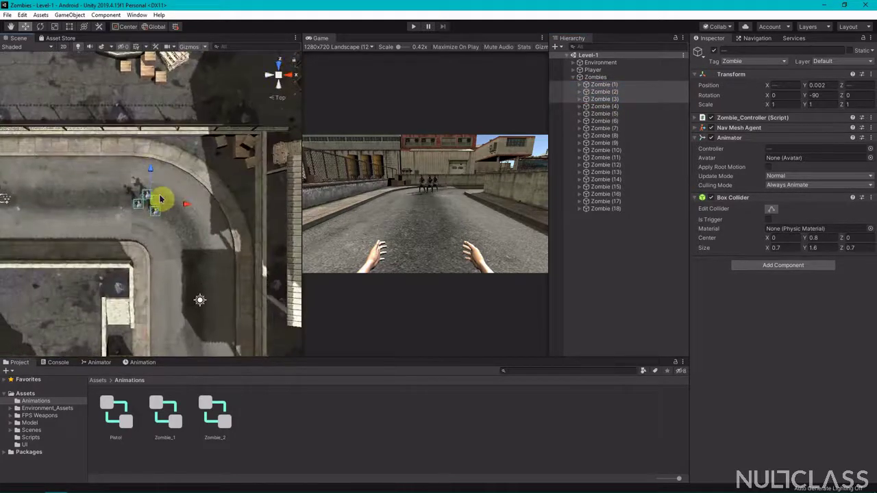
{"action": "left_click_drag", "start_coordinate": [160, 199], "coordinate": [202, 311]}
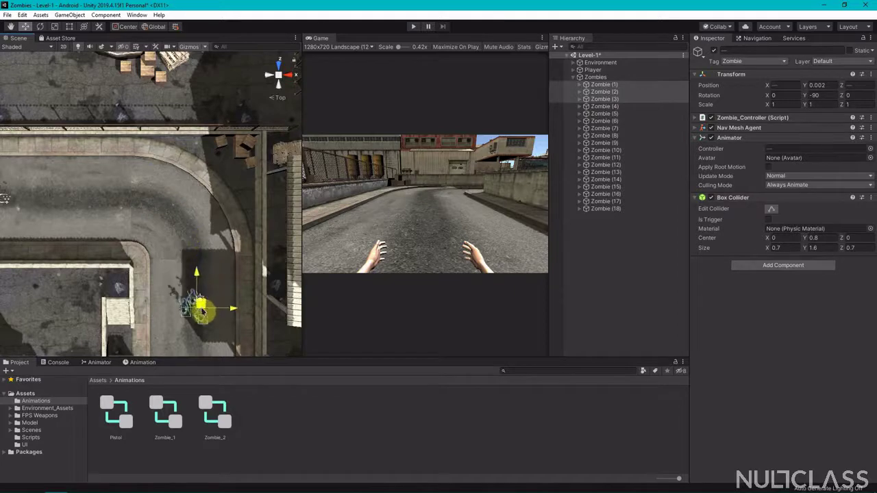
Run the scene in Play mode and inspect Zombie (1) to Zombie (3) around the road bend from the top view.
{"action": "scroll", "coordinate": [162, 274], "scroll_direction": "down", "scroll_amount": 2}
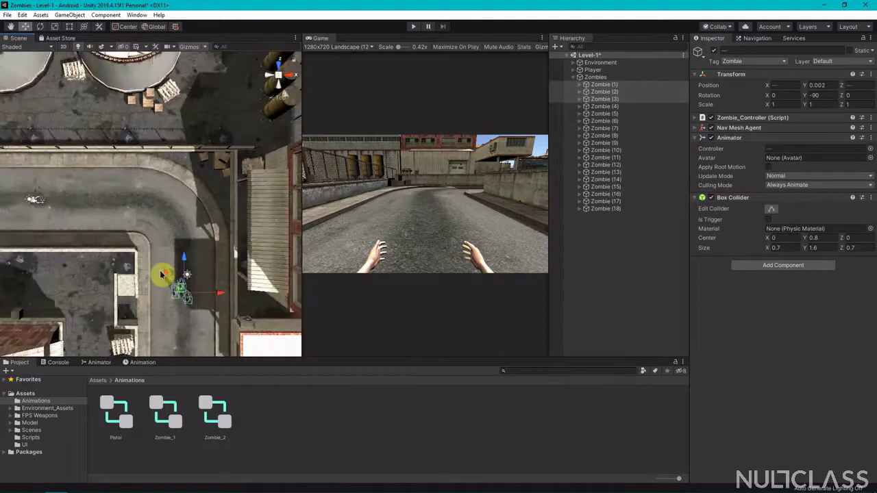
{"action": "scroll", "coordinate": [162, 274], "scroll_direction": "down", "scroll_amount": 2}
{"action": "scroll", "coordinate": [161, 274], "scroll_direction": "up", "scroll_amount": 2}
{"action": "scroll", "coordinate": [161, 274], "scroll_direction": "down", "scroll_amount": 1}
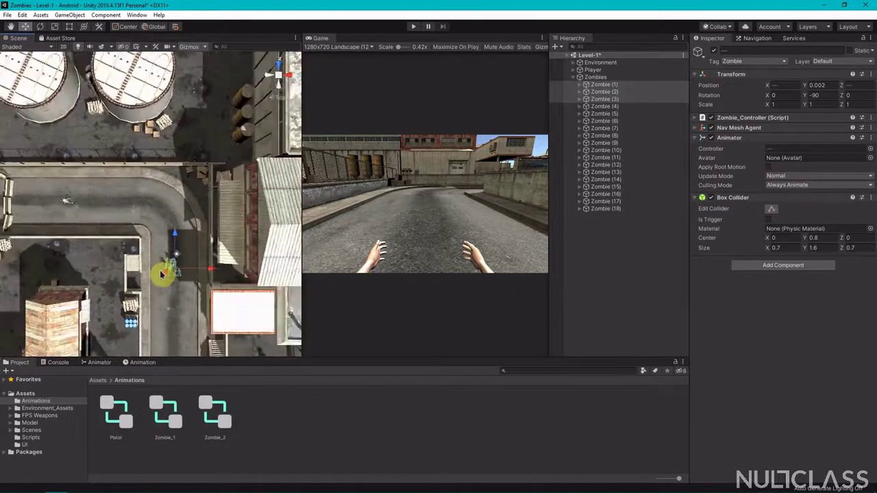
{"action": "scroll", "coordinate": [162, 274], "scroll_direction": "down", "scroll_amount": 2}
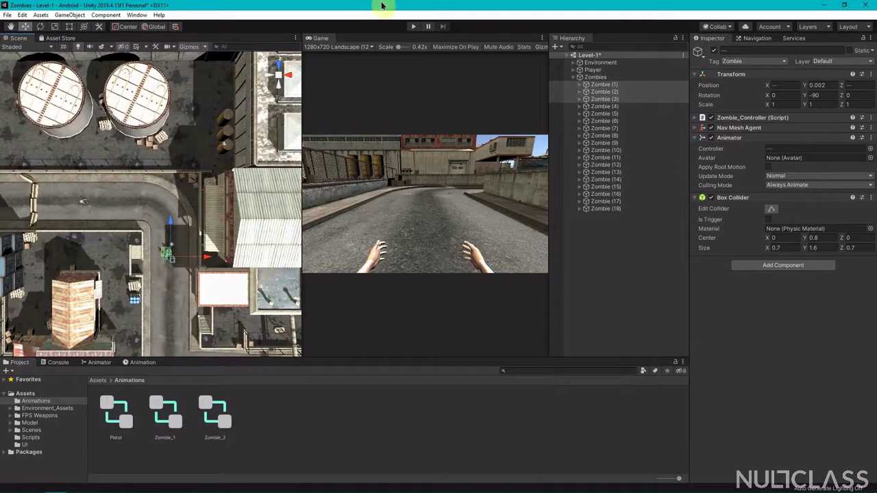
{"action": "left_click", "coordinate": [413, 29]}
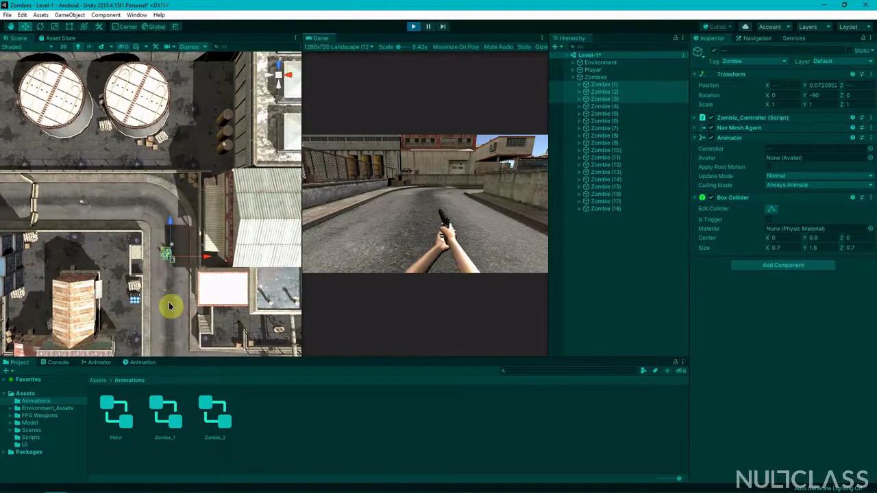
{"action": "scroll", "coordinate": [170, 306], "scroll_direction": "up", "scroll_amount": 5}
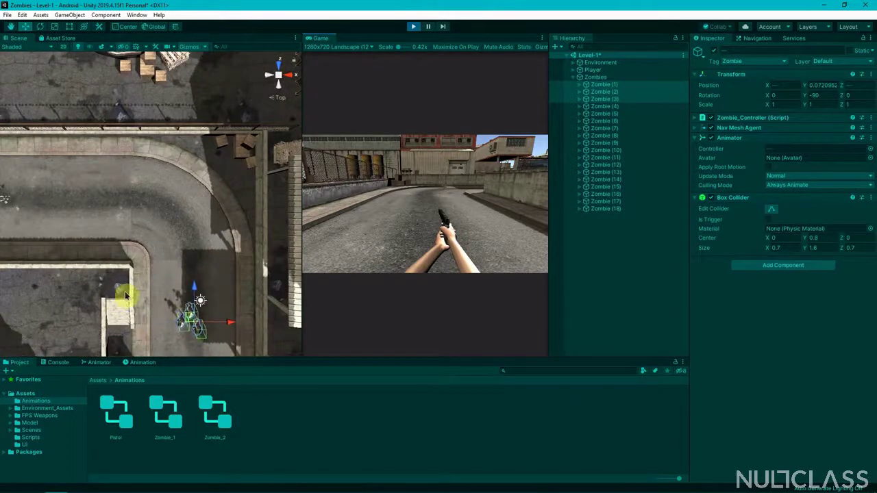
{"action": "scroll", "coordinate": [219, 269], "scroll_direction": "down", "scroll_amount": 1}
{"action": "scroll", "coordinate": [219, 270], "scroll_direction": "down", "scroll_amount": 4}
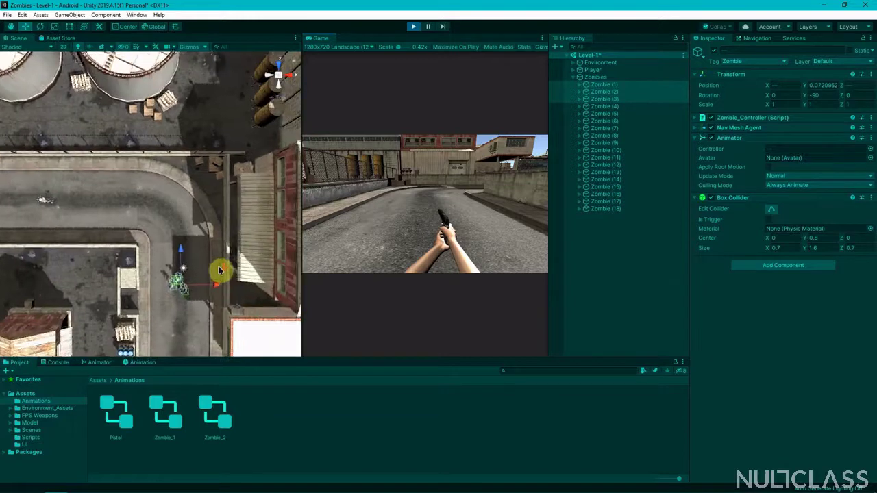
{"action": "scroll", "coordinate": [219, 270], "scroll_direction": "down", "scroll_amount": 1}
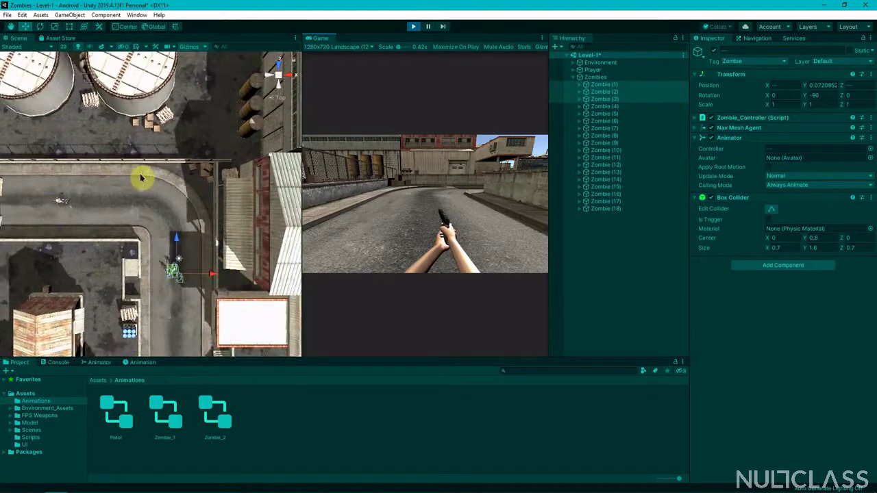
Test the zombies' reaction by moving the Player along the road to about X 6.93, Z -0.24 during play, and exit Play mode.
{"action": "left_click", "coordinate": [598, 71]}
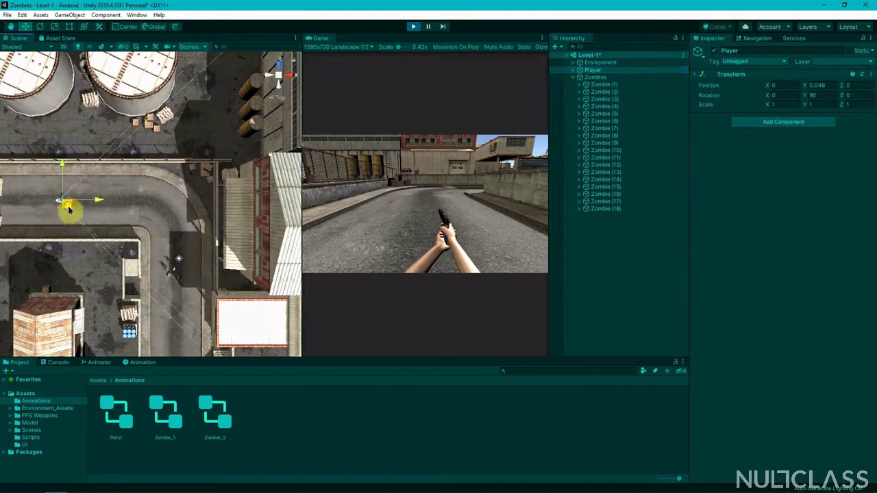
{"action": "left_click_drag", "start_coordinate": [66, 208], "coordinate": [122, 212]}
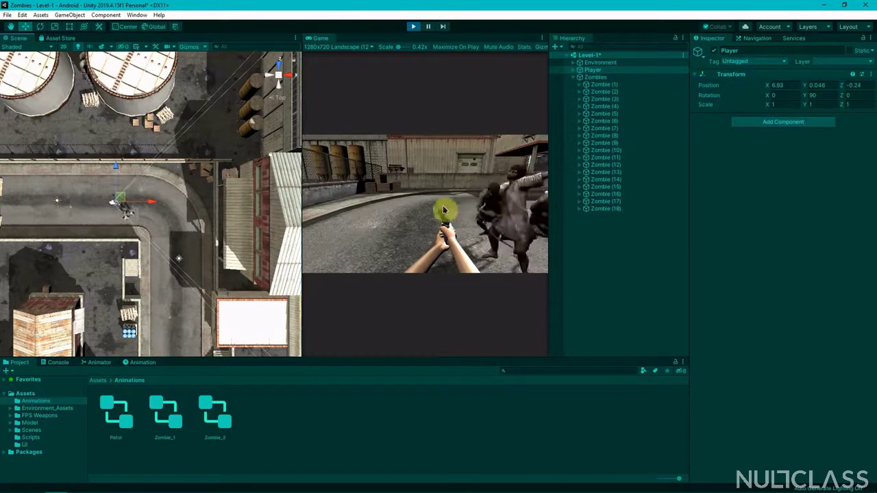
{"action": "left_click", "coordinate": [413, 26]}
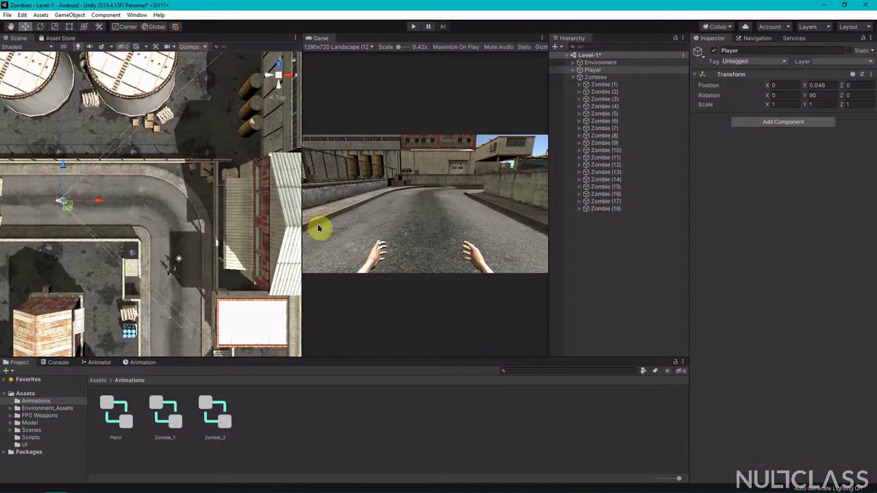
Collapse the Zombies group, place it above Player in the scene hierarchy, and save the scene.
{"action": "left_click", "coordinate": [577, 78]}
{"action": "left_click_drag", "start_coordinate": [605, 76], "coordinate": [606, 69]}
{"action": "left_click", "coordinate": [602, 129]}
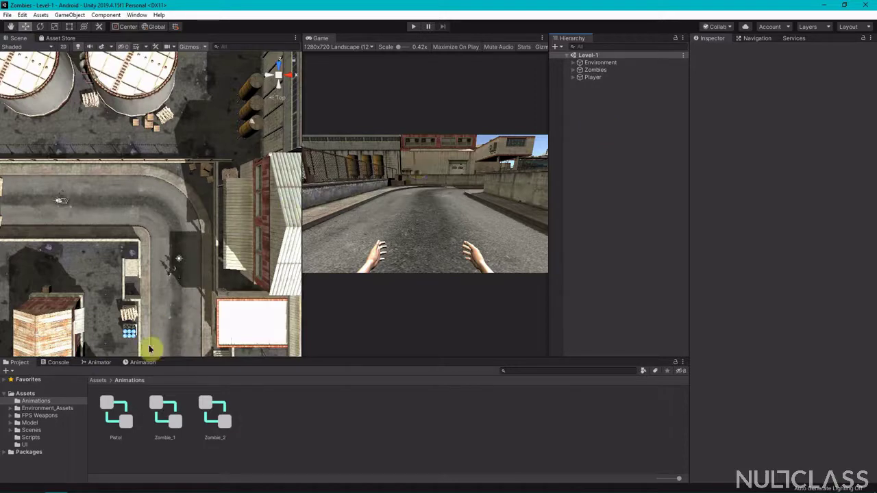
Assign the Pistol animator controller to the Player's Pistol object and open its state graph.
{"action": "left_click_drag", "start_coordinate": [113, 422], "coordinate": [593, 86]}
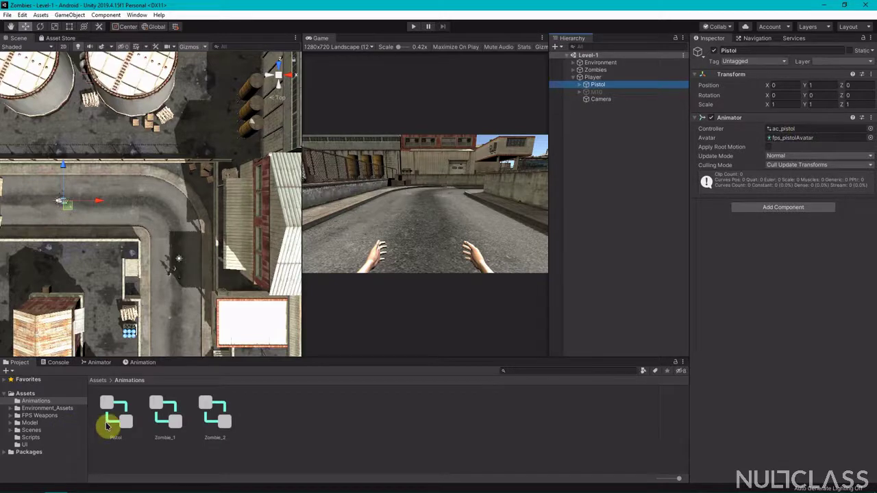
{"action": "left_click_drag", "start_coordinate": [106, 426], "coordinate": [800, 132]}
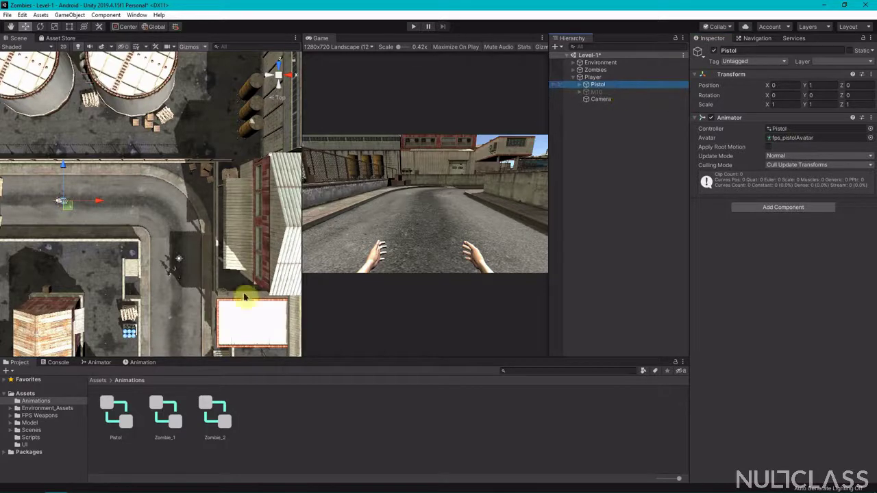
{"action": "left_click", "coordinate": [99, 364]}
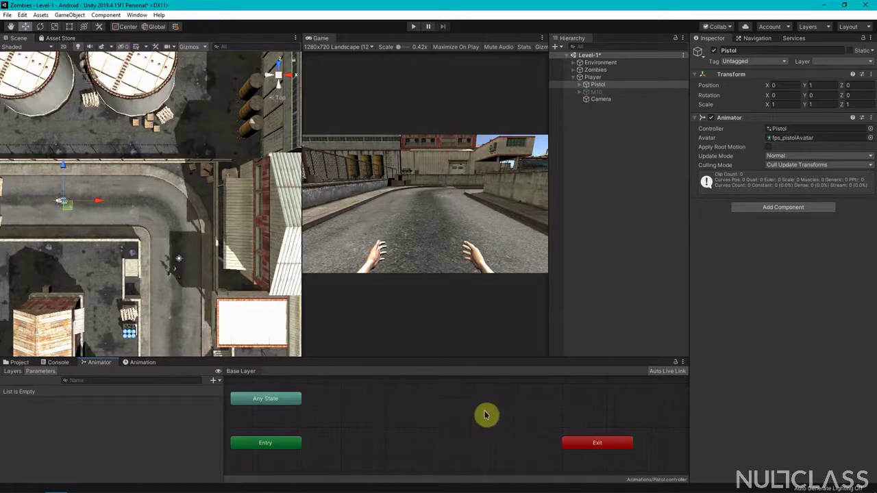
Create a new blend tree state in the Pistol controller, align it beside Entry, and open the blend tree for editing.
{"action": "right_click", "coordinate": [348, 446]}
{"action": "mouse_move", "coordinate": [441, 449]}
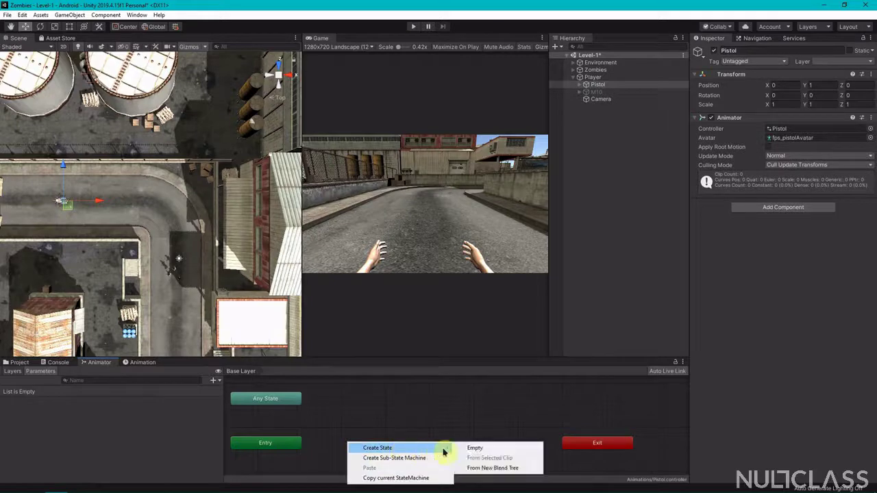
{"action": "left_click", "coordinate": [476, 469]}
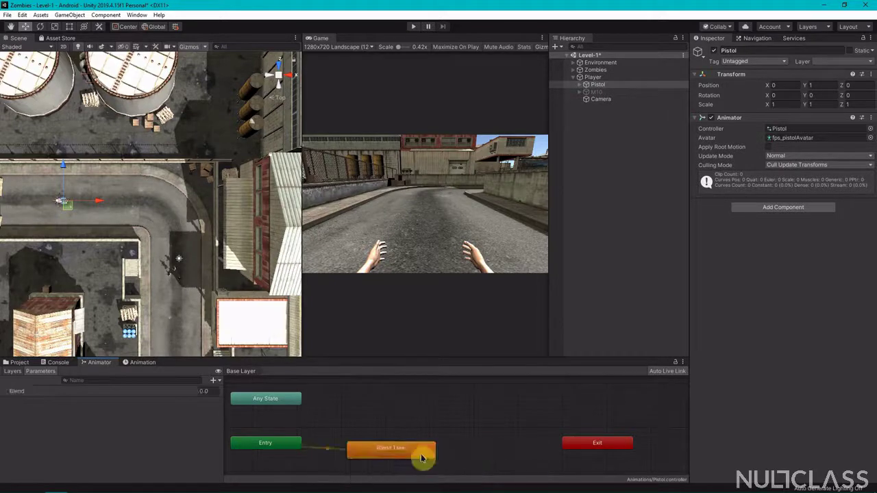
{"action": "left_click", "coordinate": [391, 446]}
{"action": "left_click_drag", "start_coordinate": [389, 442], "coordinate": [392, 436]}
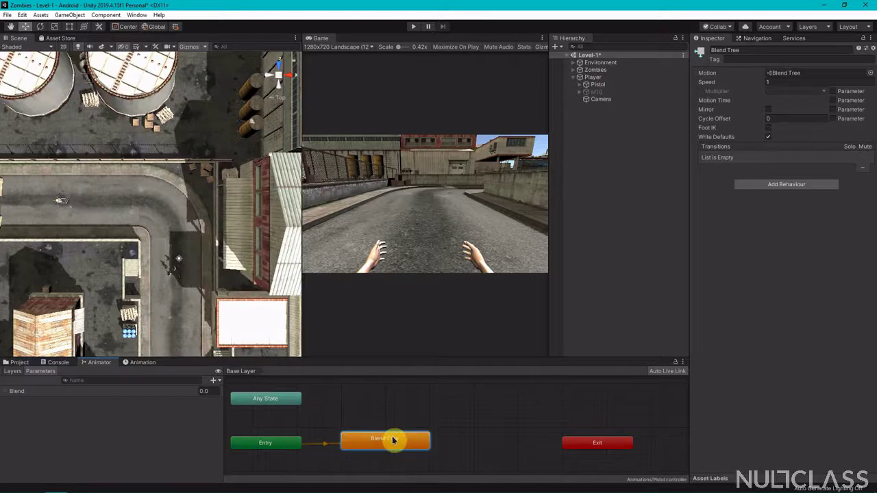
{"action": "double_click", "coordinate": [393, 440]}
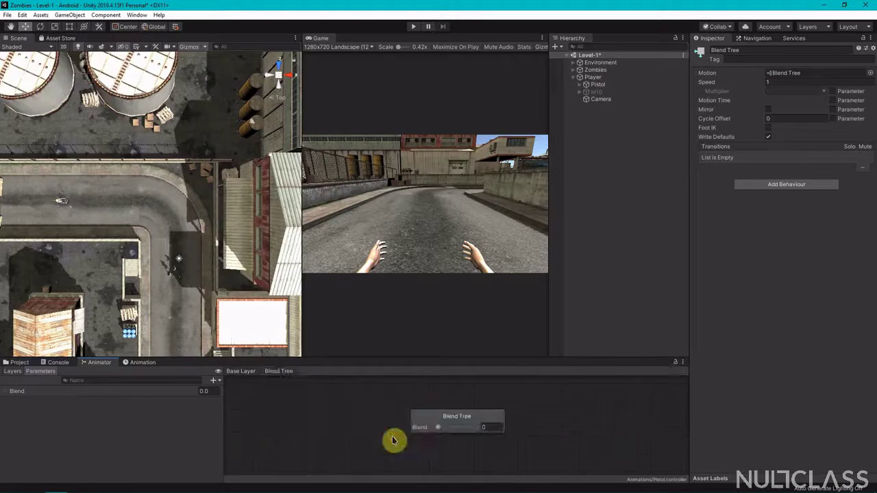
{"action": "left_click", "coordinate": [472, 416]}
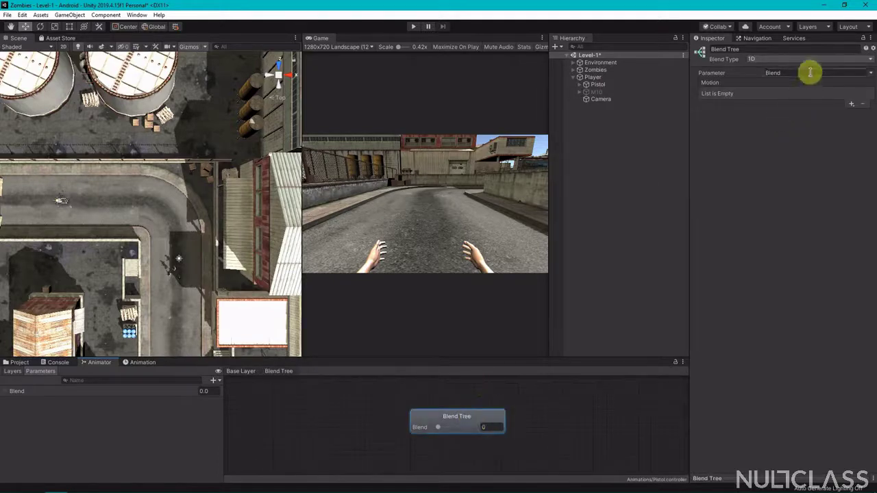
Rename the Blend parameter of the Pistol controller to Velocity.
{"action": "left_click", "coordinate": [20, 392]}
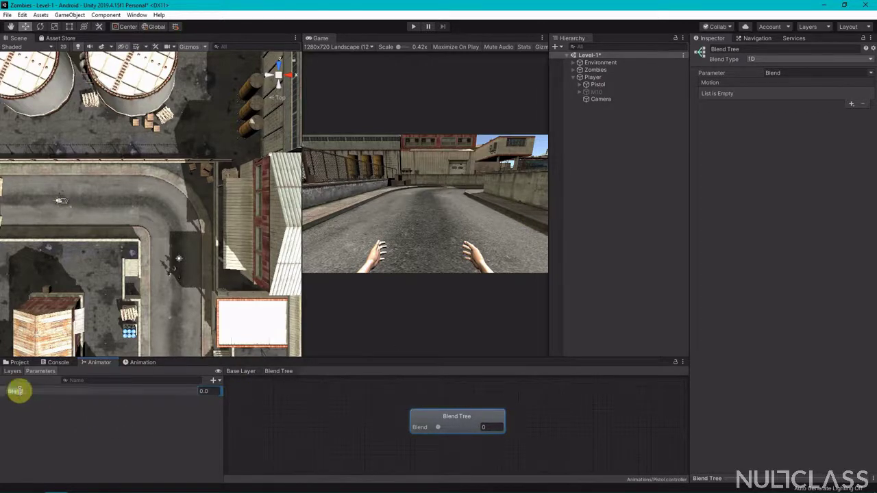
{"action": "double_click", "coordinate": [19, 391]}
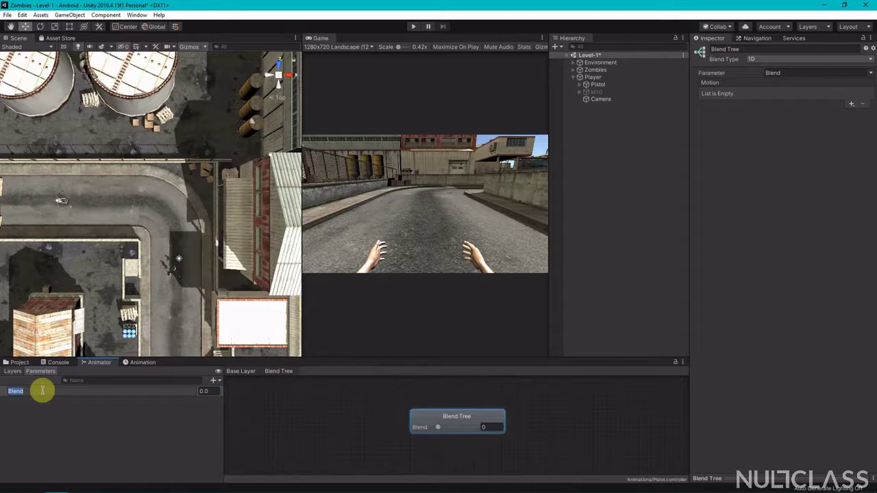
{"action": "type", "text": "ve"}
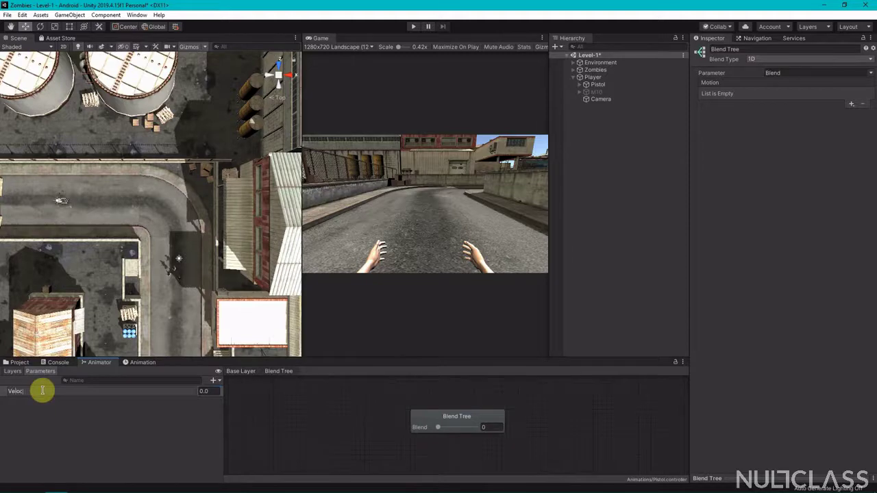
{"action": "key", "text": "Return"}
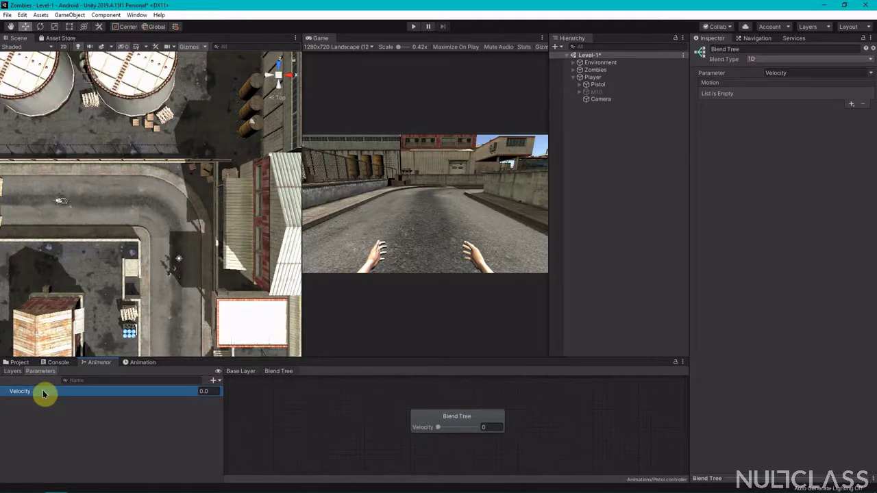
Add two empty motion fields to the blend tree.
{"action": "left_click", "coordinate": [453, 420]}
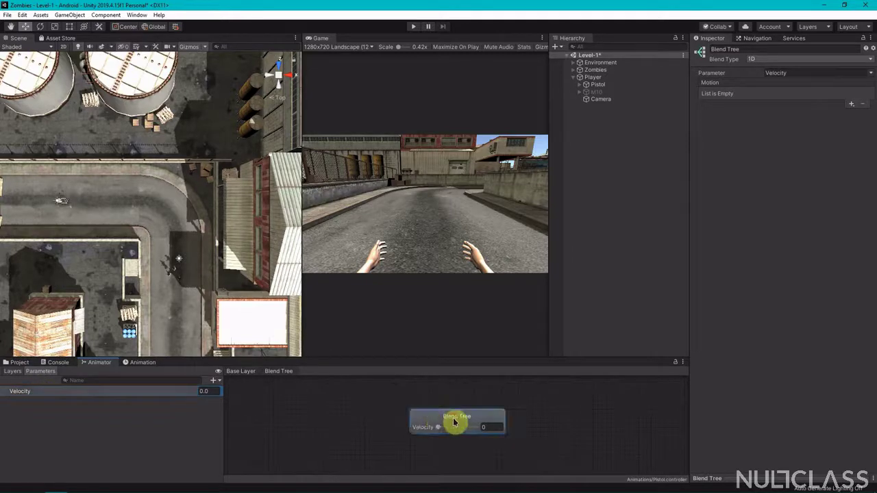
{"action": "left_click", "coordinate": [851, 107]}
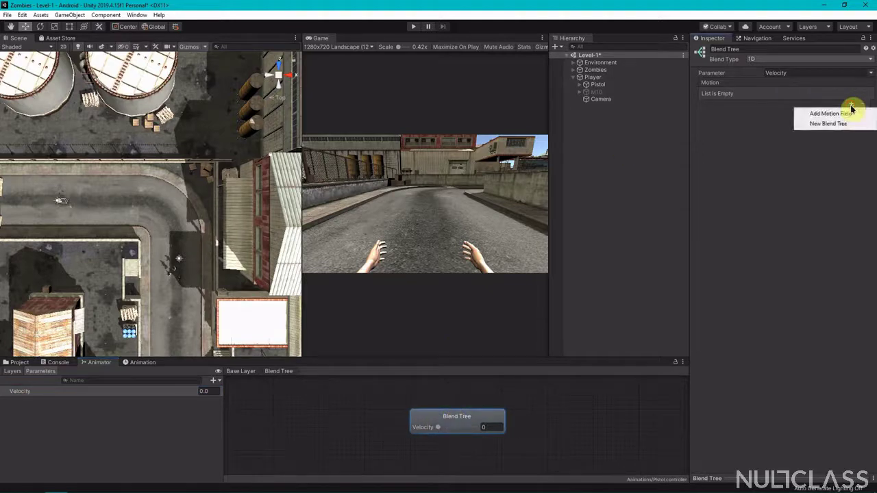
{"action": "left_click", "coordinate": [845, 113]}
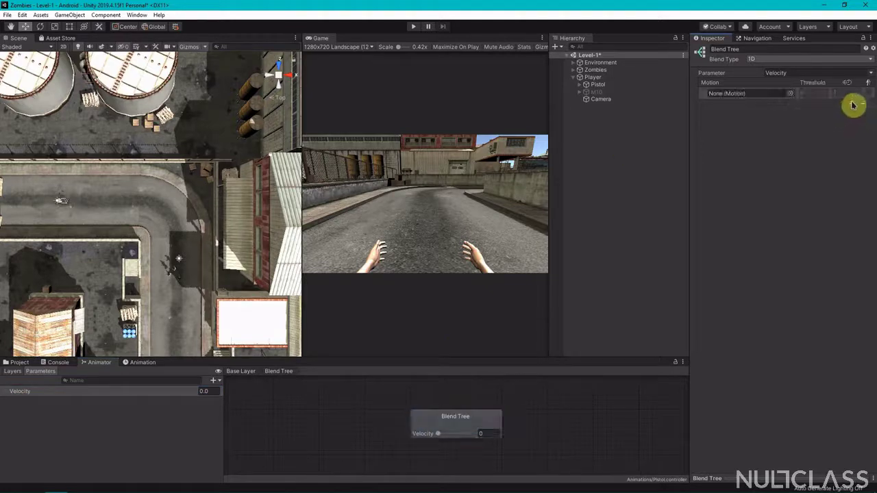
{"action": "left_click", "coordinate": [852, 105]}
{"action": "left_click", "coordinate": [840, 114]}
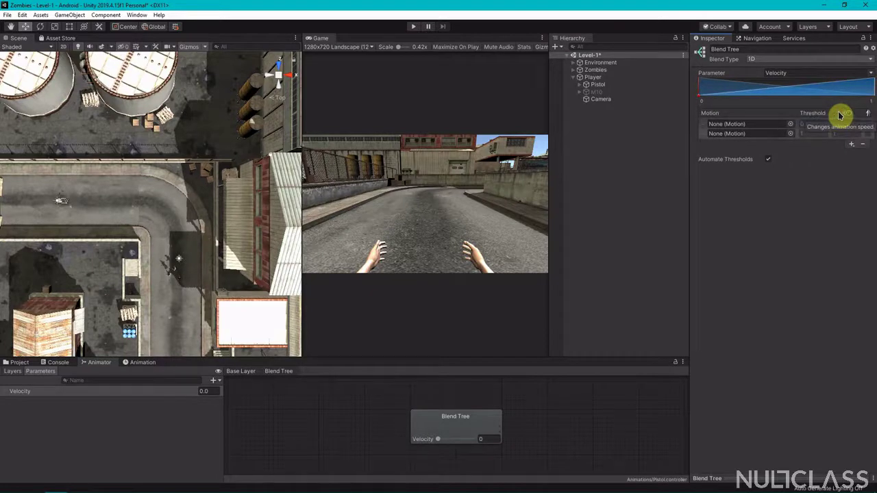
Assign the pistol_idle01 clip to the blend tree's first motion field.
{"action": "left_click", "coordinate": [790, 125]}
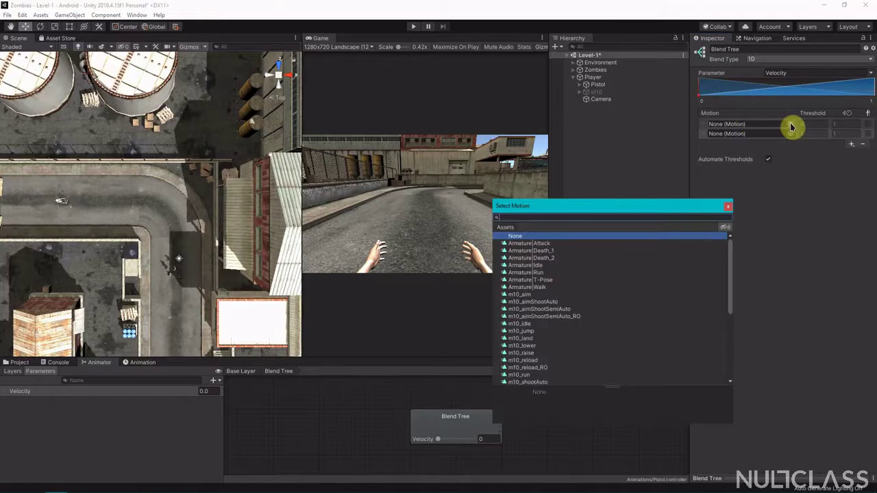
{"action": "type", "text": "pistol"}
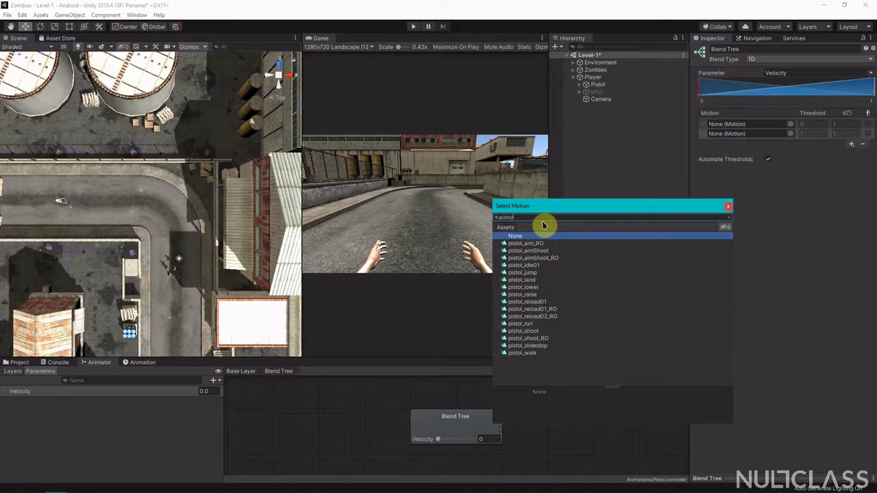
{"action": "double_click", "coordinate": [534, 265]}
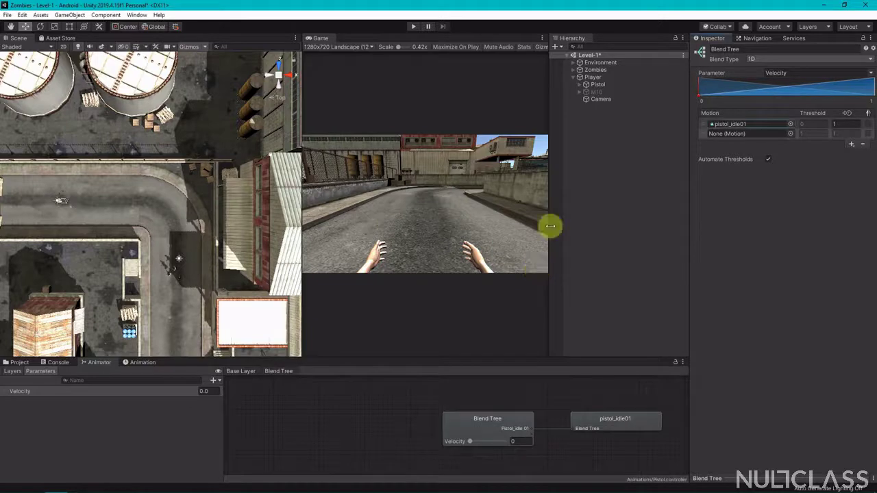
Assign the pistol_walk clip to the blend tree's second motion field.
{"action": "left_click", "coordinate": [791, 135]}
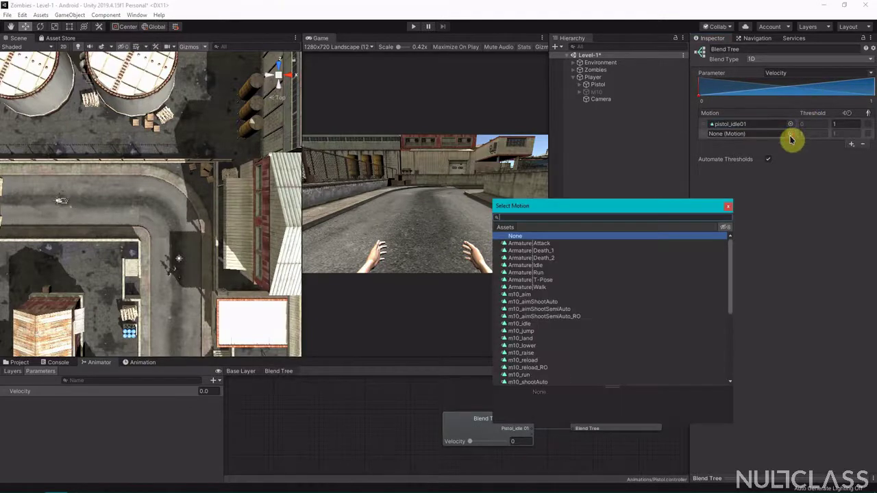
{"action": "type", "text": "p"}
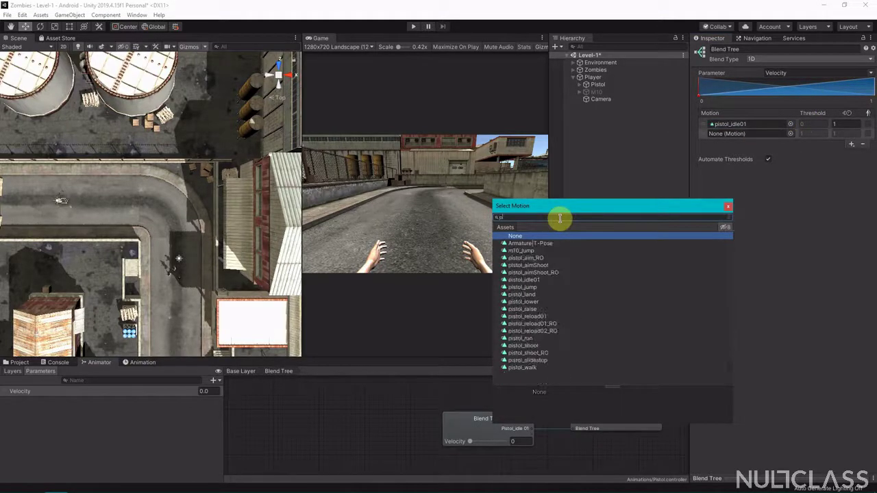
{"action": "type", "text": "istol"}
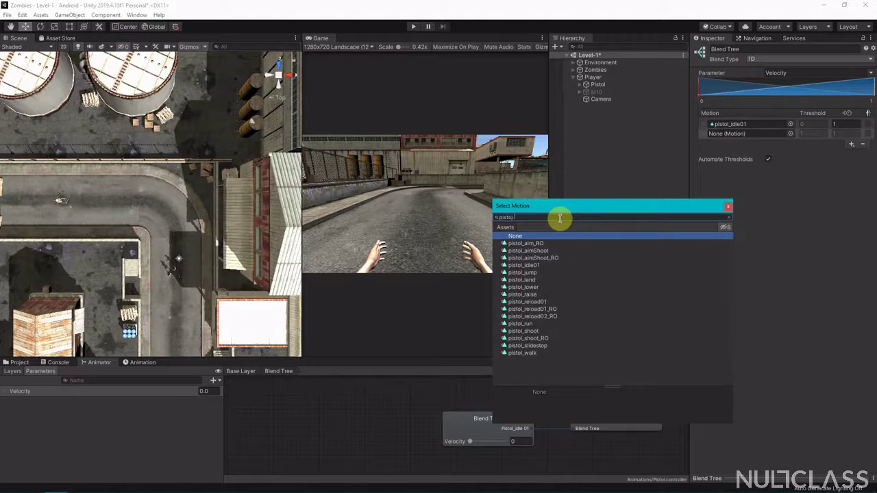
{"action": "type", "text": "_walk"}
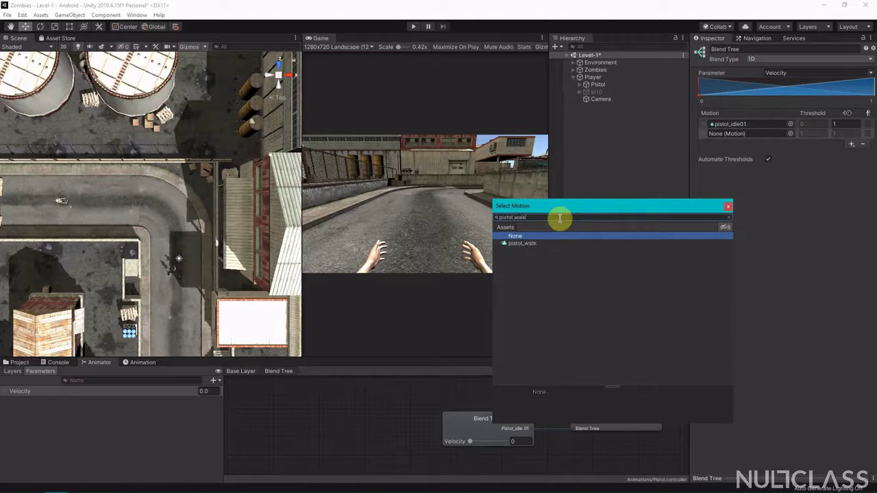
{"action": "double_click", "coordinate": [527, 244]}
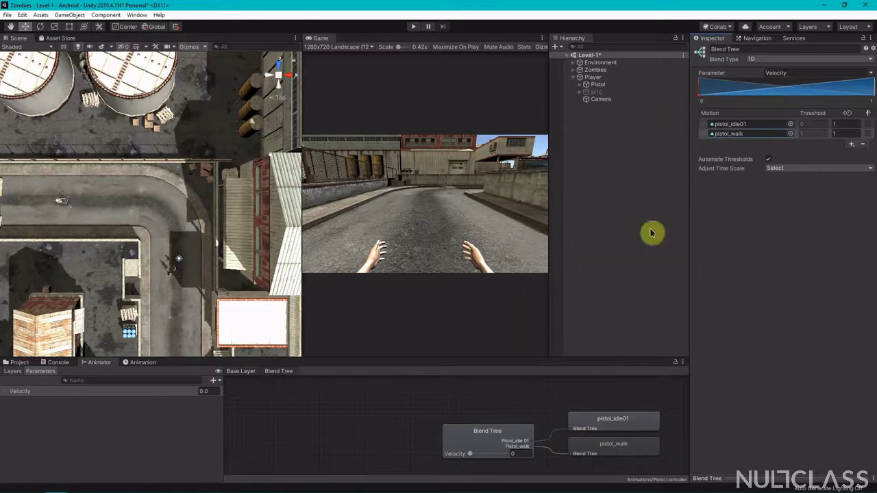
Preview the pistol_idle01 and pistol_walk clips in the Animation window.
{"action": "left_click", "coordinate": [494, 429]}
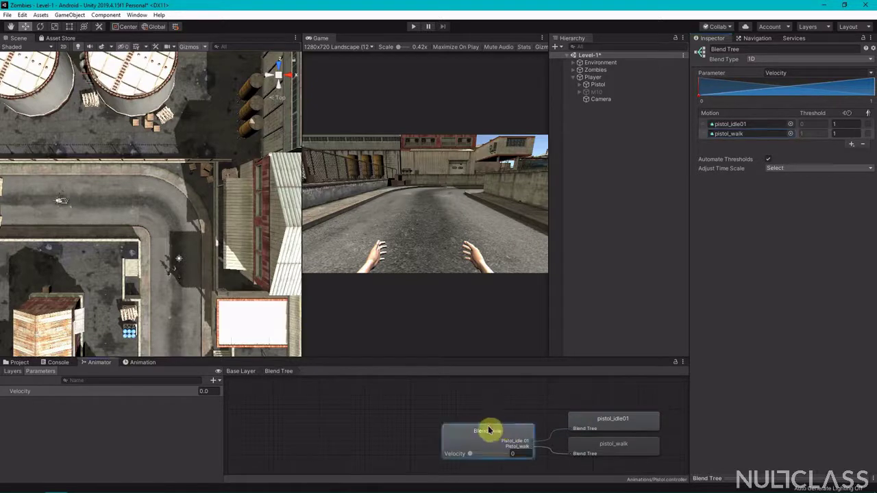
{"action": "left_click", "coordinate": [142, 363]}
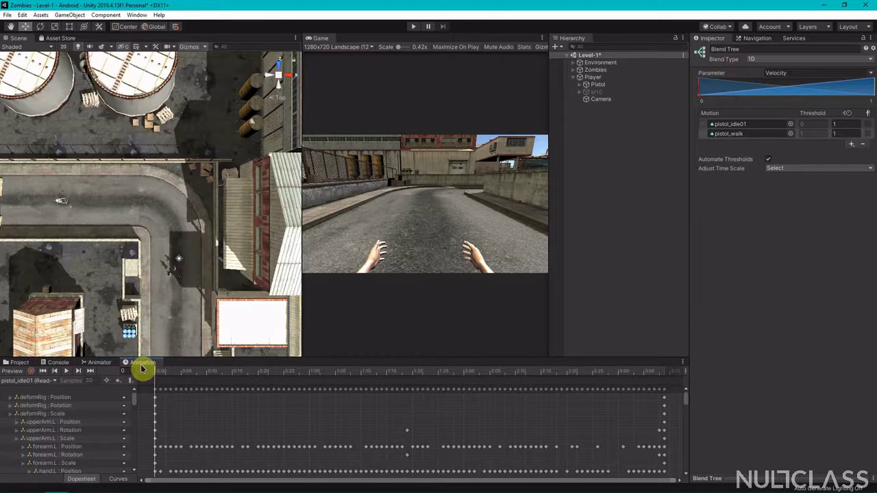
{"action": "left_click", "coordinate": [67, 371]}
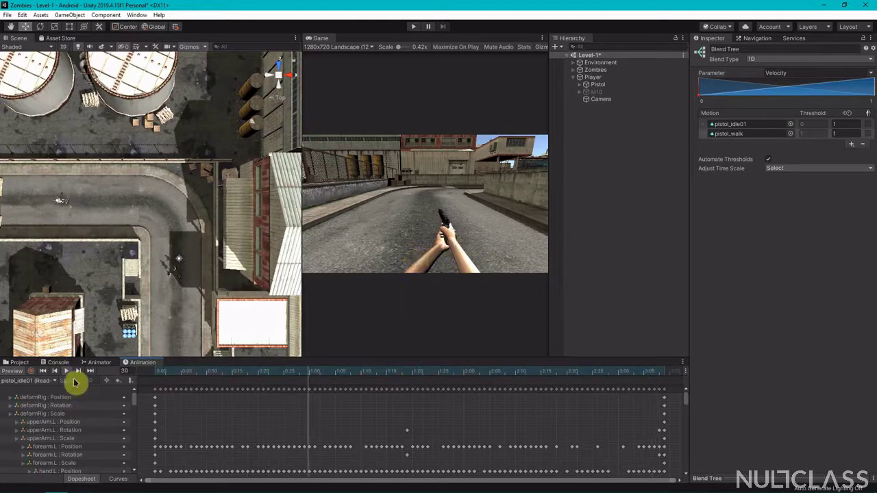
{"action": "left_click", "coordinate": [32, 381]}
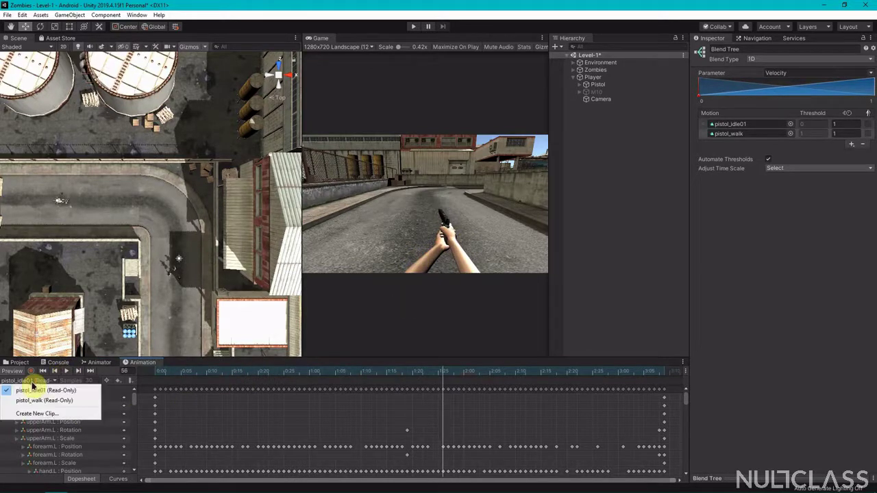
{"action": "left_click", "coordinate": [45, 400]}
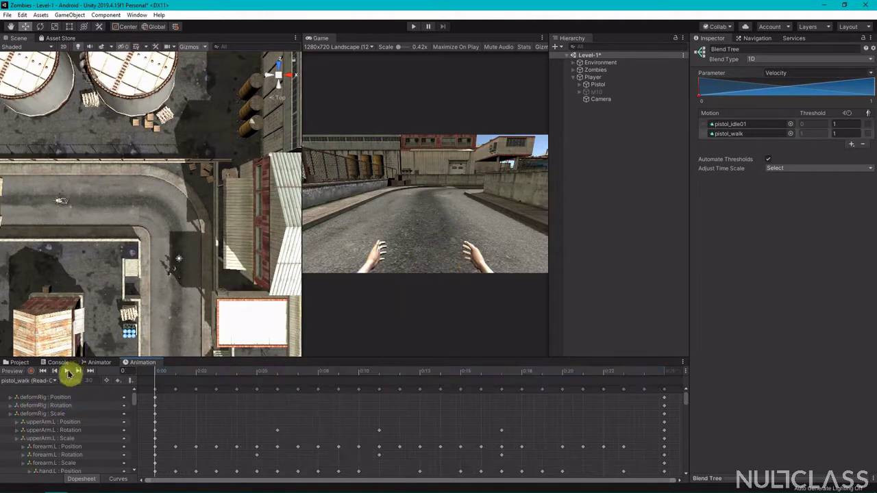
{"action": "left_click", "coordinate": [68, 371]}
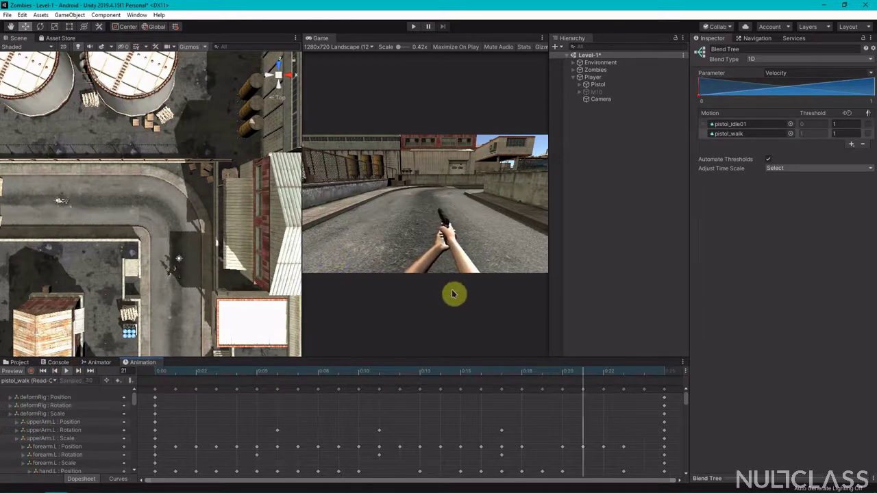
{"action": "left_click", "coordinate": [71, 371]}
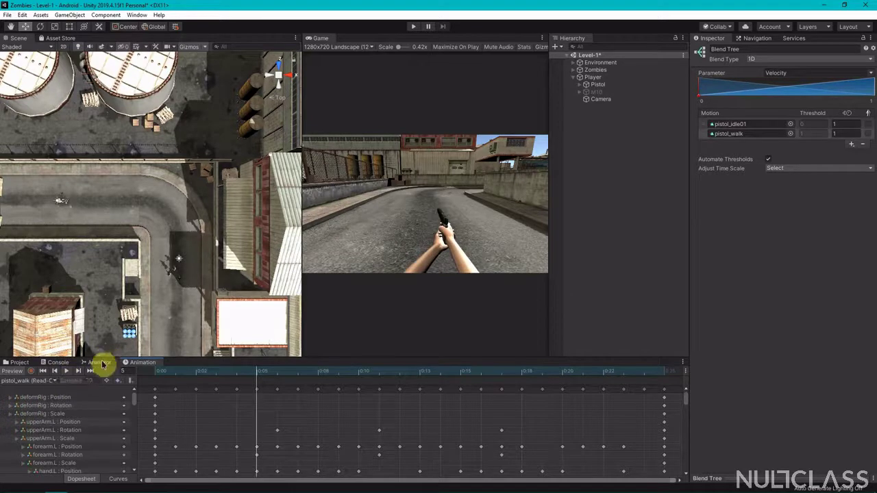
Create an empty state above Blend Tree in the animator's Base Layer and name it Reload.
{"action": "left_click", "coordinate": [99, 362]}
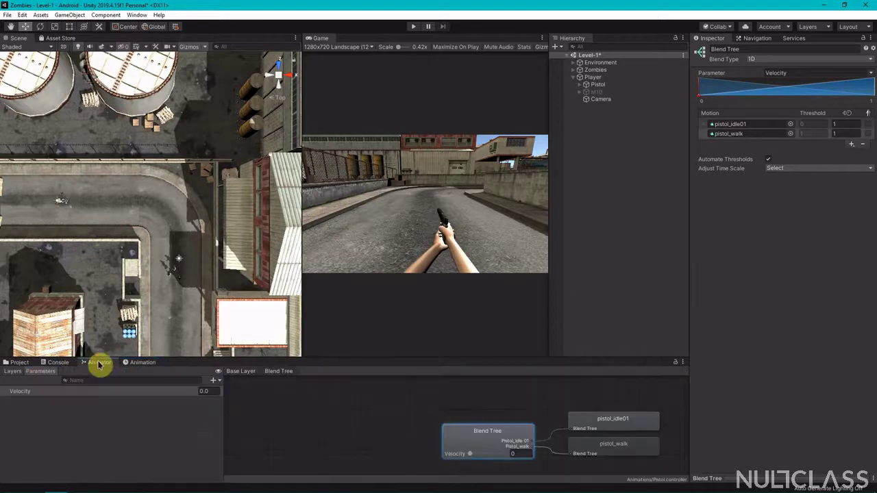
{"action": "left_click", "coordinate": [243, 372]}
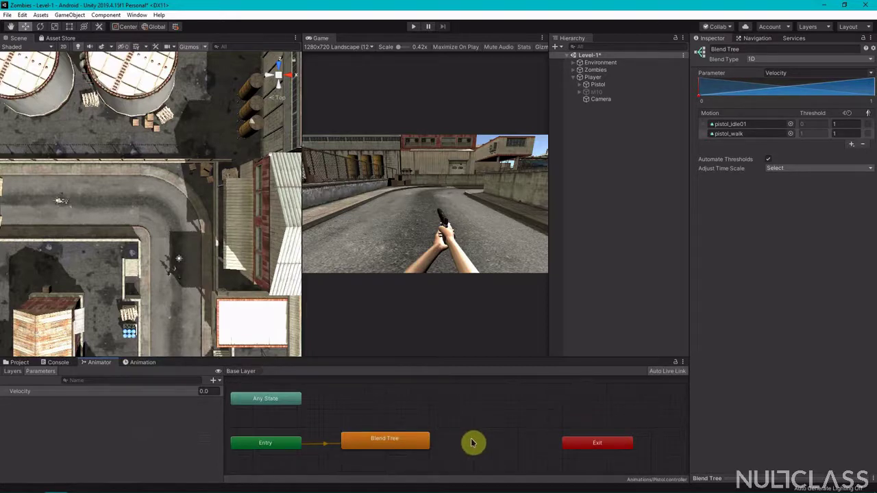
{"action": "right_click", "coordinate": [378, 392]}
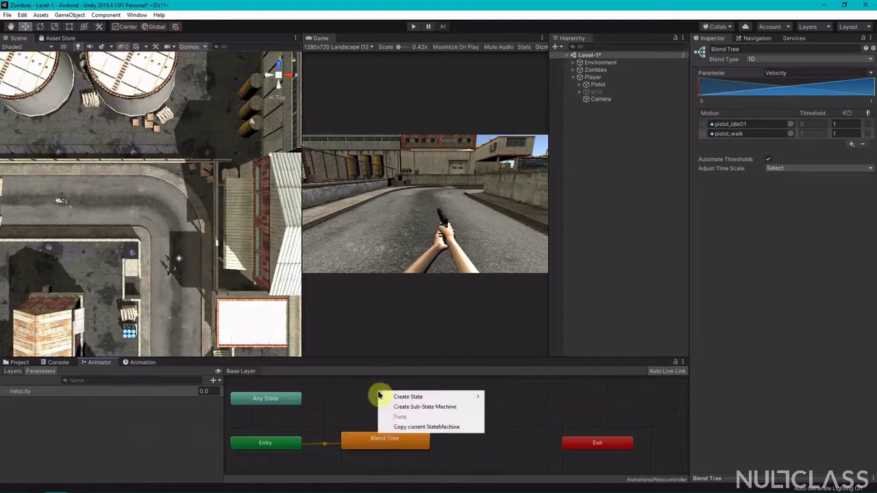
{"action": "mouse_move", "coordinate": [422, 397]}
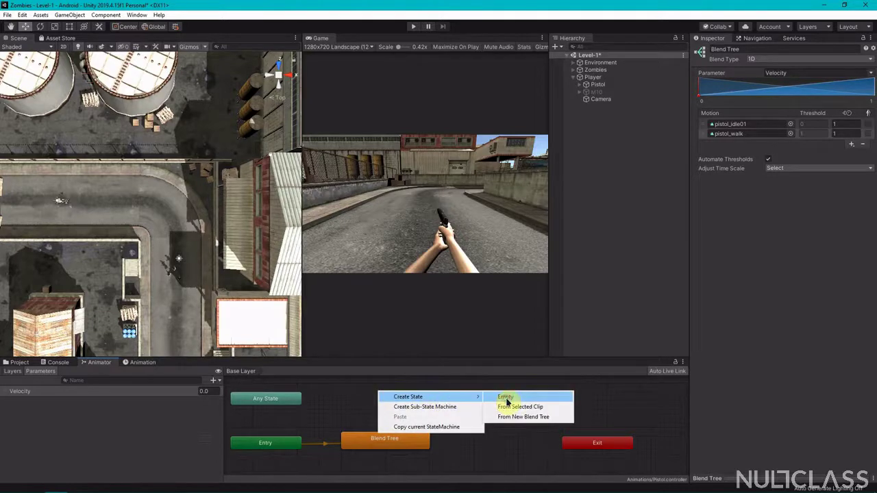
{"action": "left_click", "coordinate": [506, 398]}
{"action": "left_click_drag", "start_coordinate": [438, 403], "coordinate": [403, 402]}
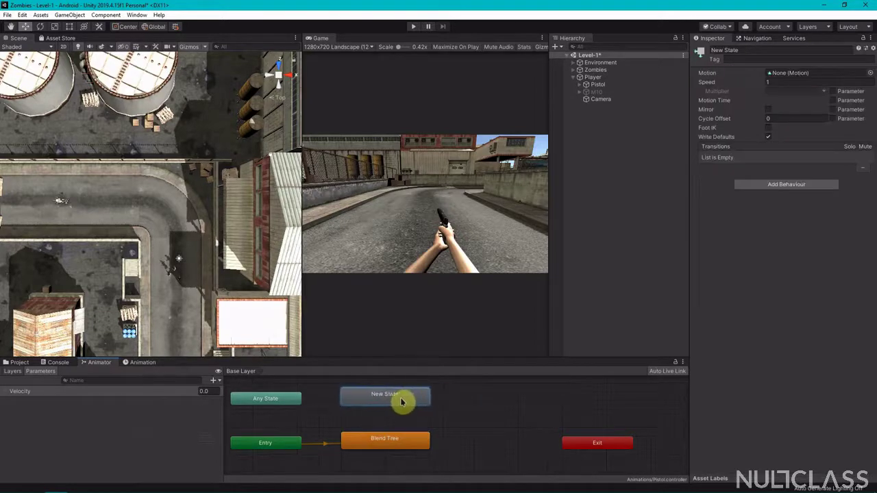
{"action": "left_click", "coordinate": [756, 50]}
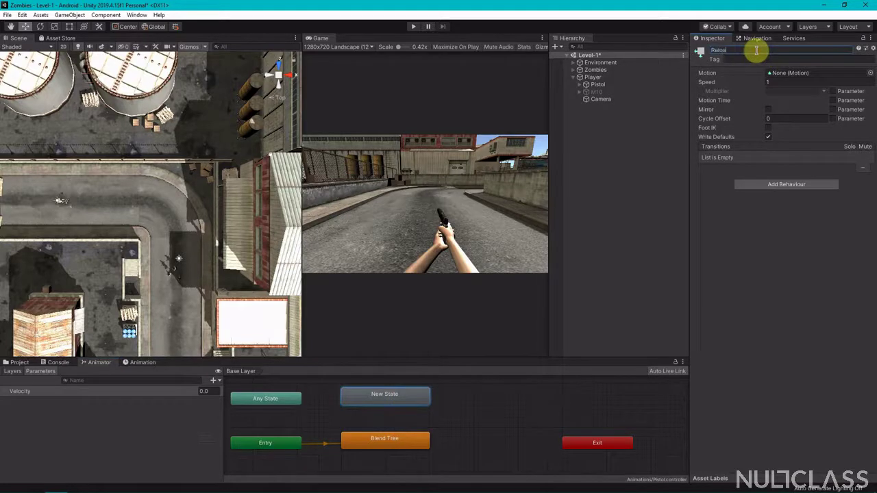
Assign the pistol_reload01 clip as the Reload state's motion.
{"action": "left_click", "coordinate": [870, 73]}
{"action": "type", "text": "pistol"}
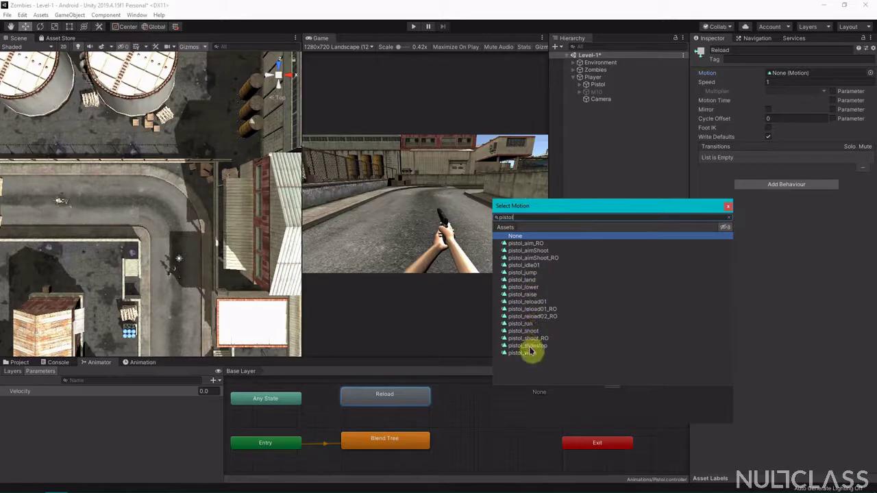
{"action": "double_click", "coordinate": [537, 303]}
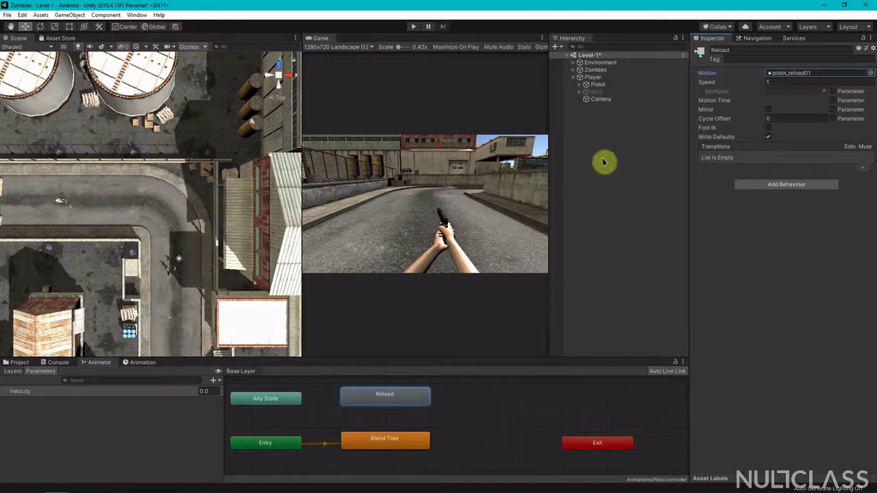
Preview the pistol_reload01 clip in the Animation window.
{"action": "left_click", "coordinate": [143, 364]}
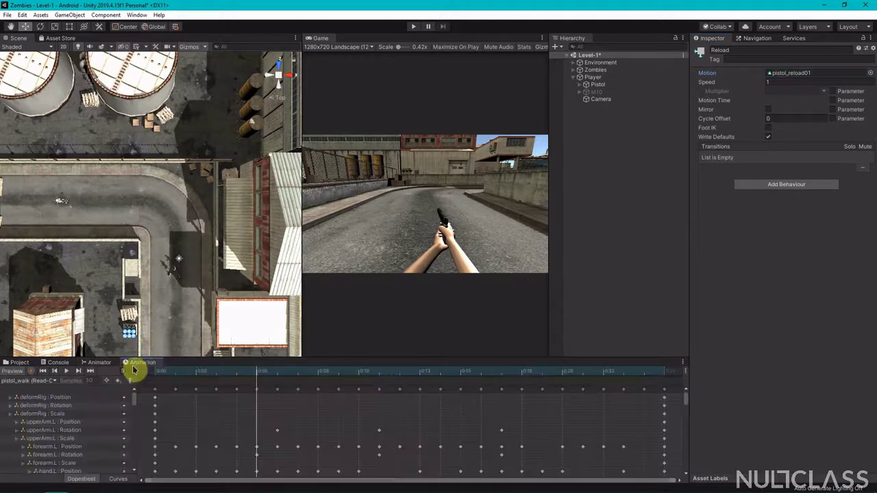
{"action": "left_click", "coordinate": [41, 381]}
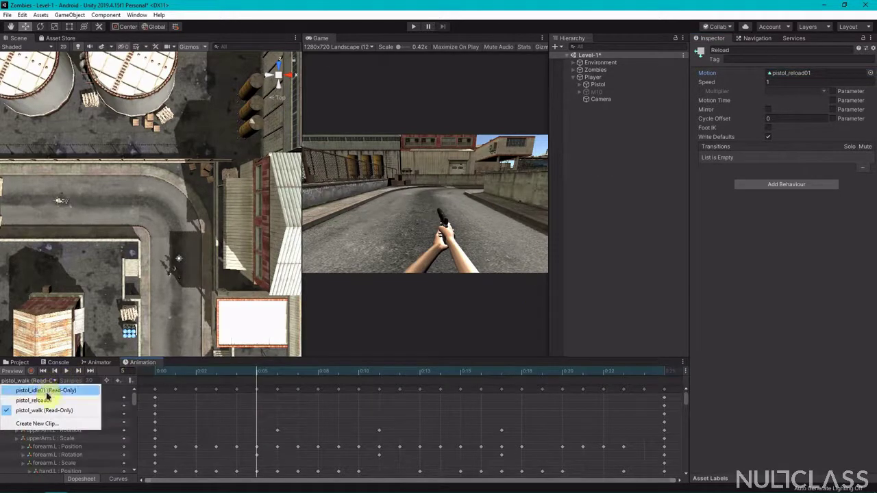
{"action": "left_click", "coordinate": [48, 402]}
{"action": "left_click", "coordinate": [39, 380]}
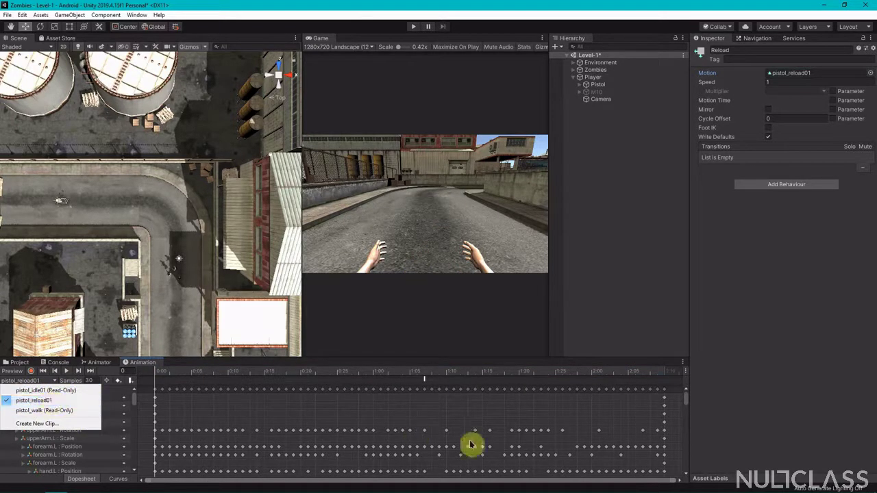
{"action": "left_click", "coordinate": [56, 400]}
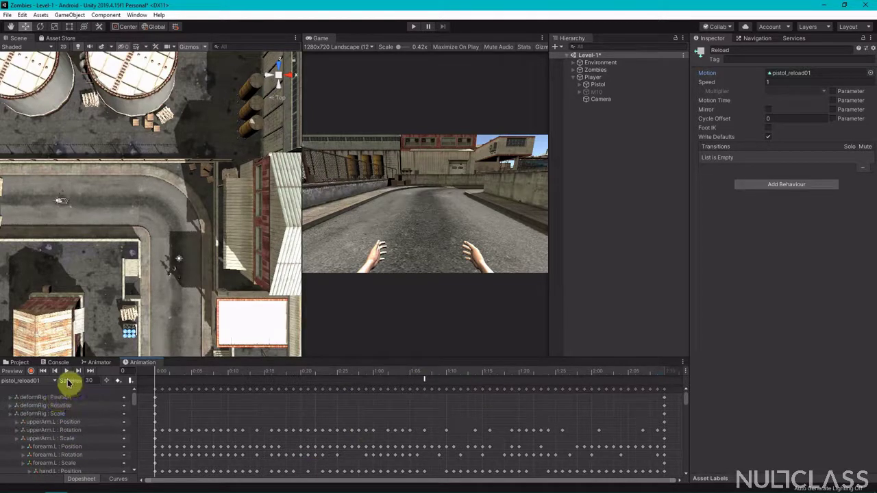
{"action": "left_click", "coordinate": [66, 370]}
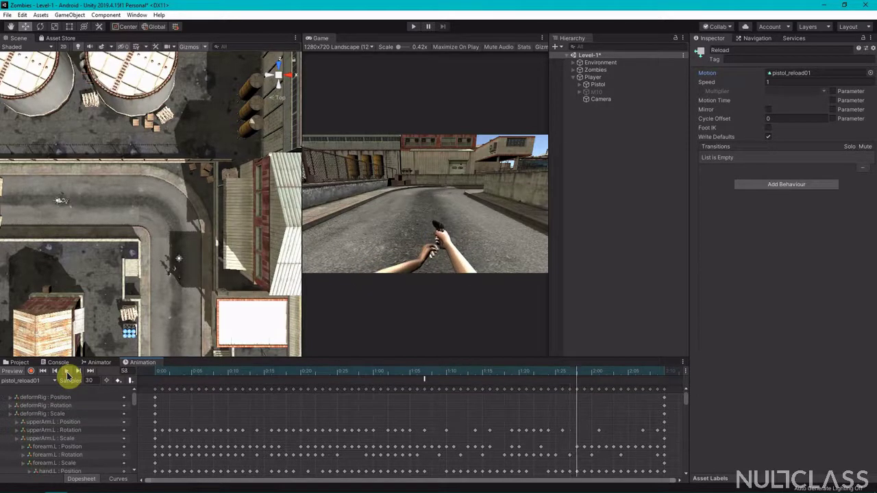
Inspect the function choices of the pistol_reload01 clip's animation event and return the playhead to frame 0.
{"action": "left_click", "coordinate": [425, 382]}
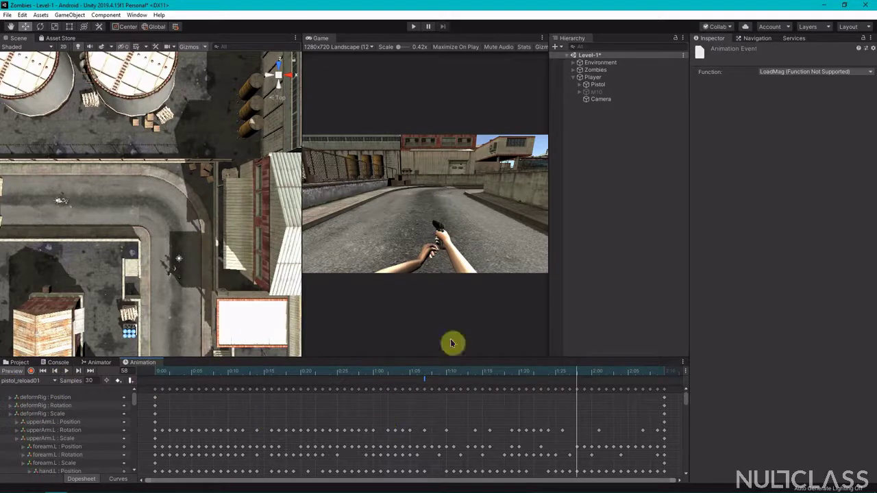
{"action": "left_click", "coordinate": [810, 73]}
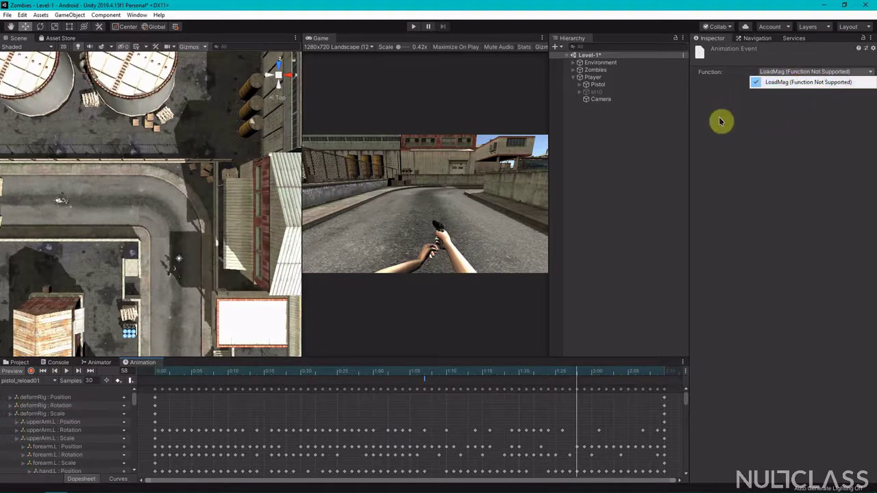
{"action": "left_click", "coordinate": [785, 151]}
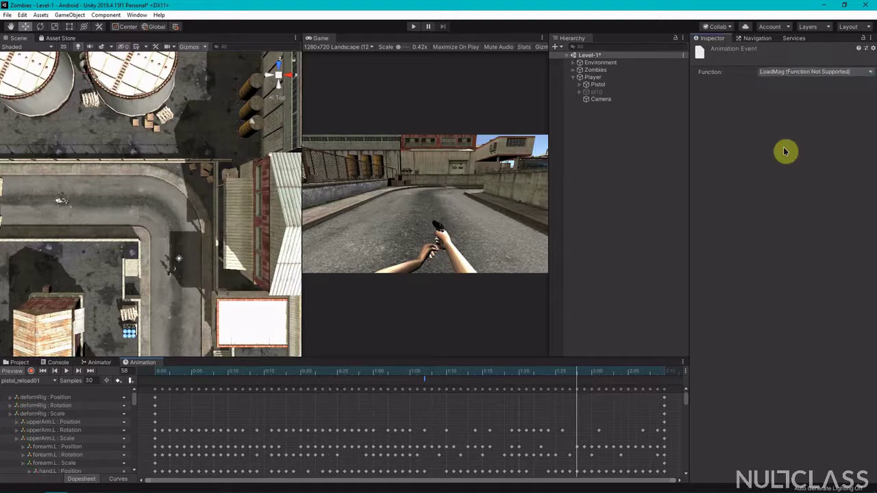
{"action": "left_click_drag", "start_coordinate": [444, 374], "coordinate": [155, 390]}
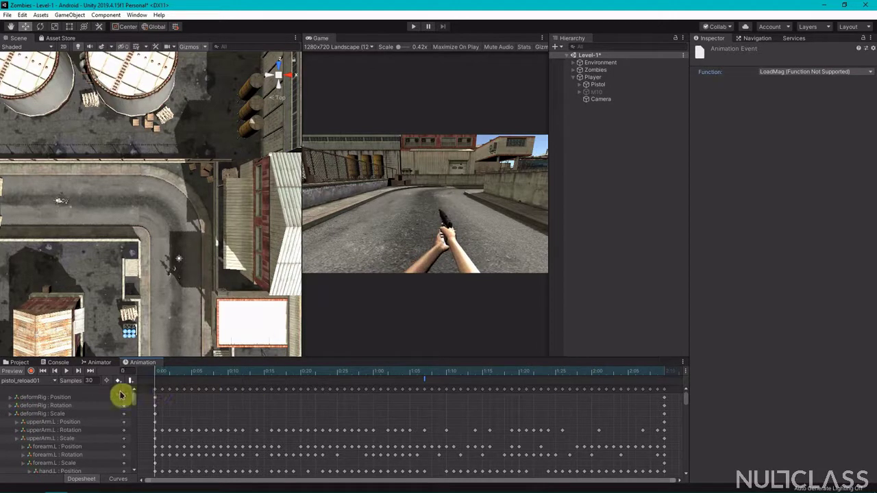
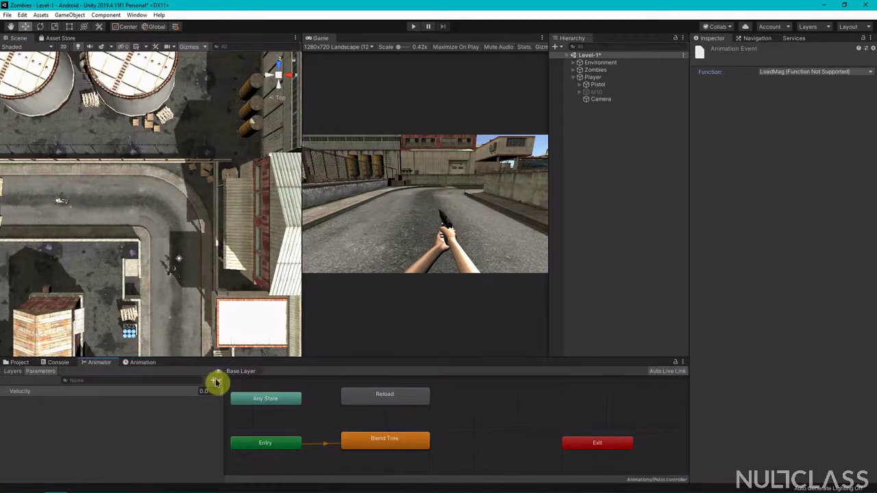
Add a Bool parameter named isReloading to the Pistol controller.
{"action": "left_click", "coordinate": [214, 380]}
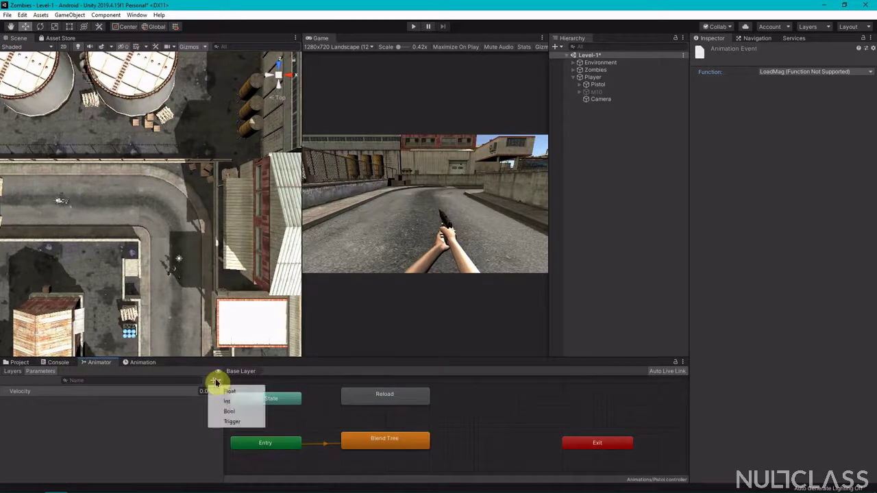
{"action": "left_click", "coordinate": [231, 412]}
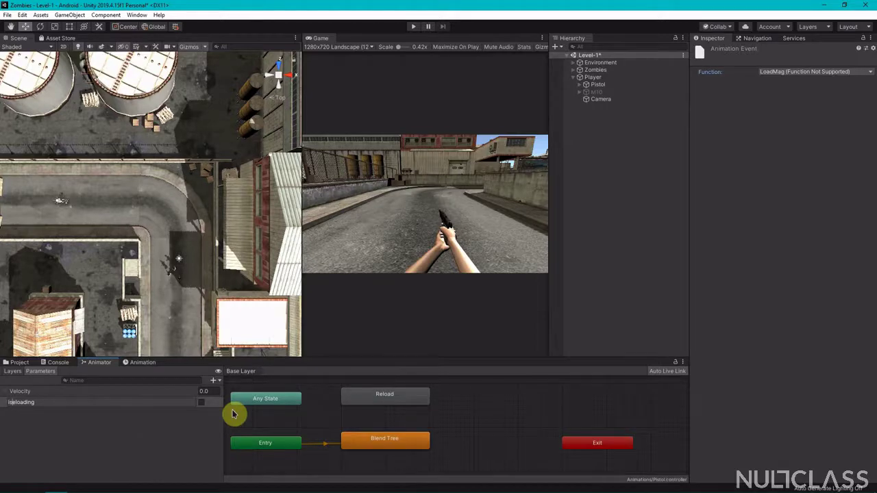
{"action": "key", "text": "Return"}
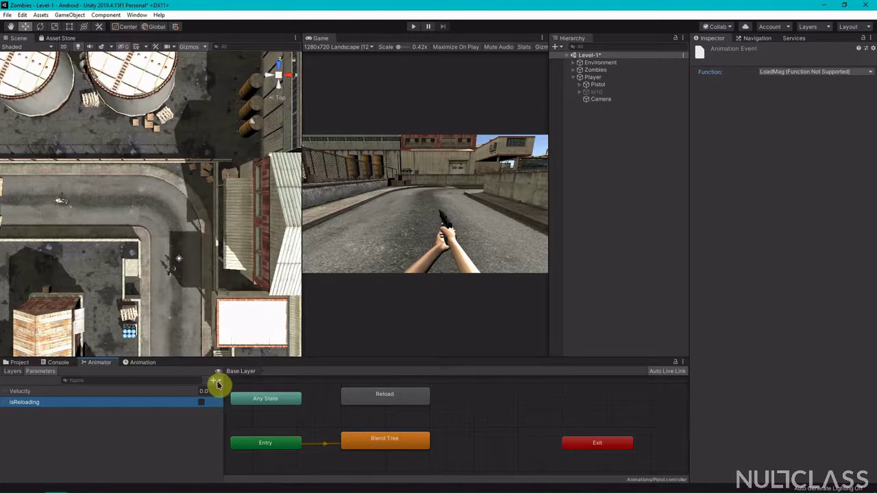
Add a second Bool parameter named isShooting to the Pistol controller.
{"action": "left_click", "coordinate": [217, 385]}
{"action": "left_click", "coordinate": [226, 410]}
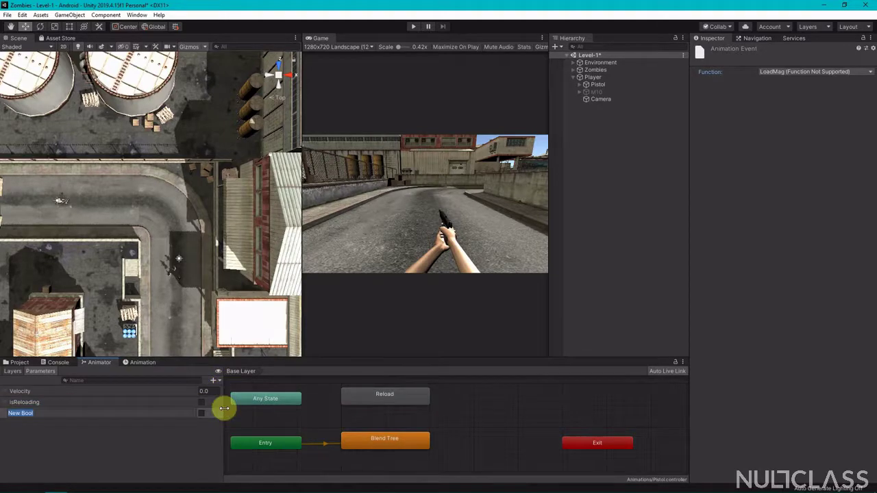
{"action": "type", "text": "isSh"}
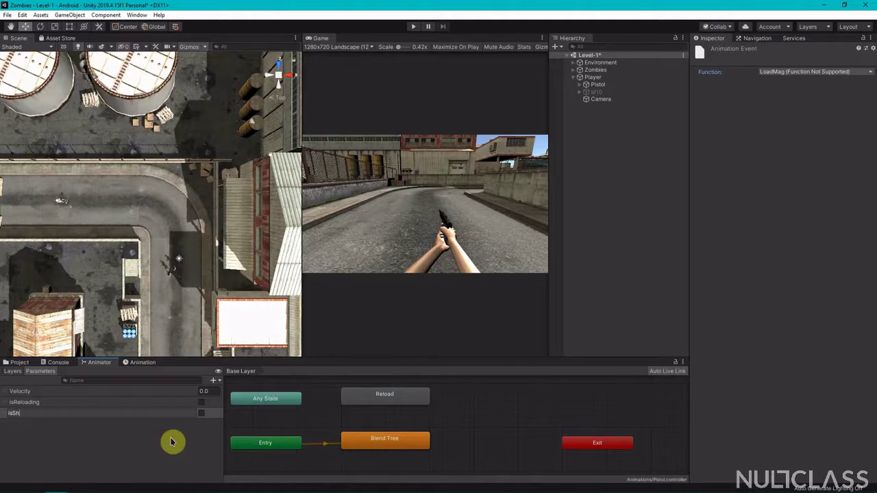
{"action": "type", "text": "ooting"}
{"action": "key", "text": "Return"}
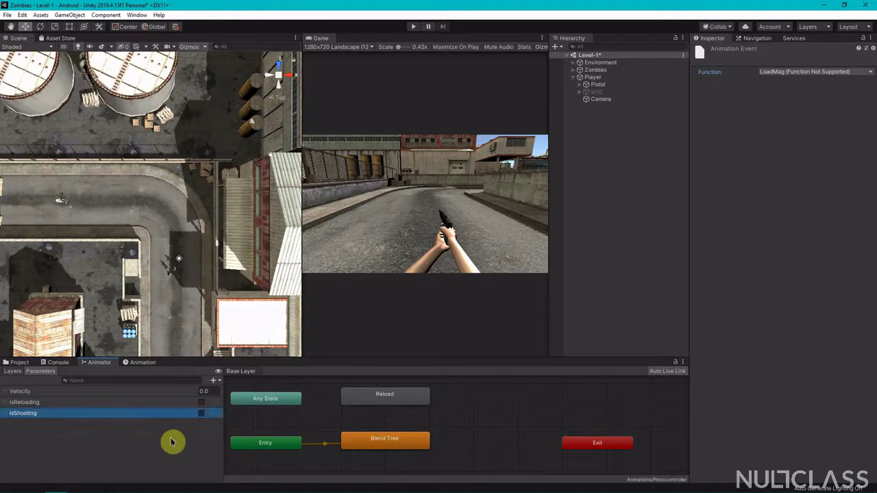
{"action": "left_click", "coordinate": [393, 400]}
{"action": "right_click", "coordinate": [394, 402]}
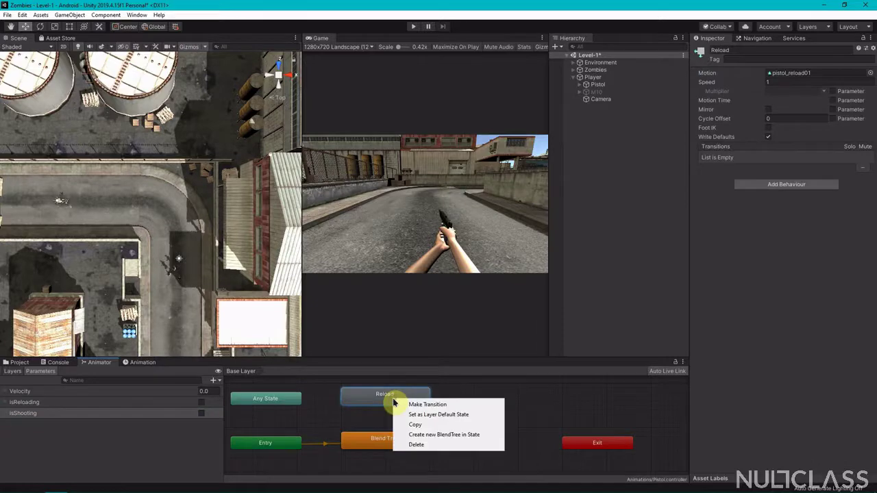
{"action": "left_click", "coordinate": [405, 404]}
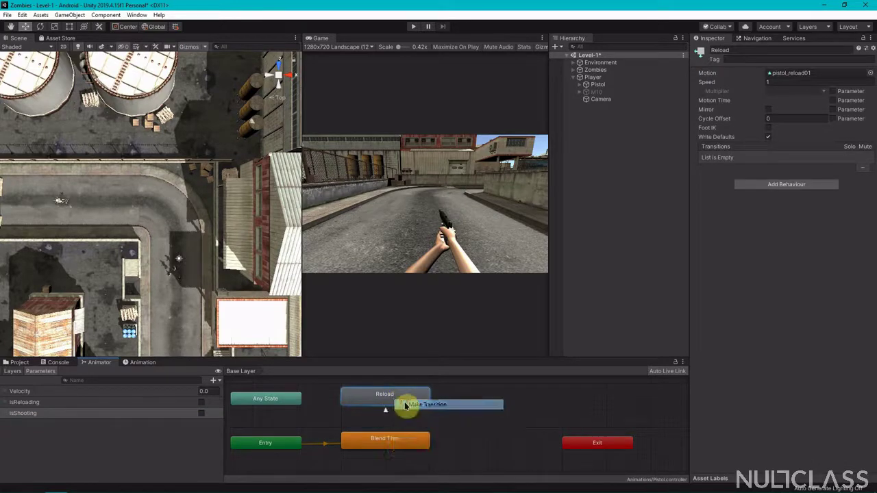
{"action": "left_click", "coordinate": [381, 439]}
Make a transition from the Blend Tree state to the Reload state.
{"action": "right_click", "coordinate": [382, 439]}
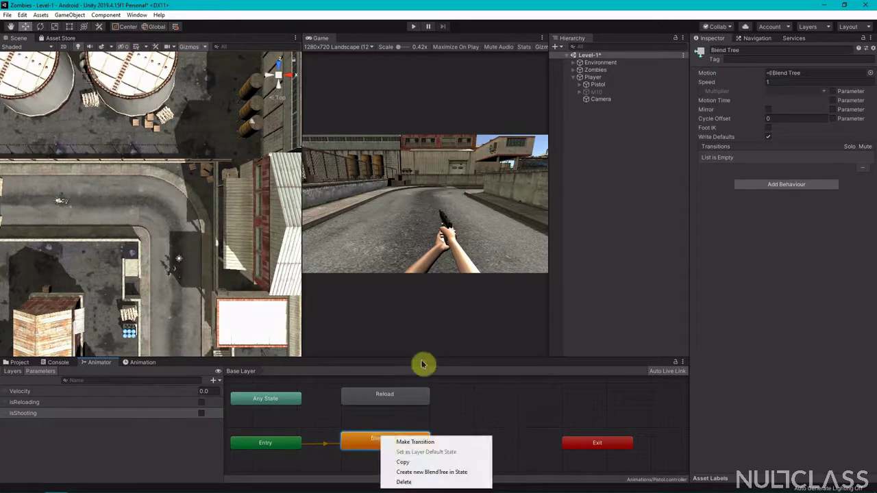
{"action": "left_click", "coordinate": [402, 442]}
{"action": "left_click", "coordinate": [395, 403]}
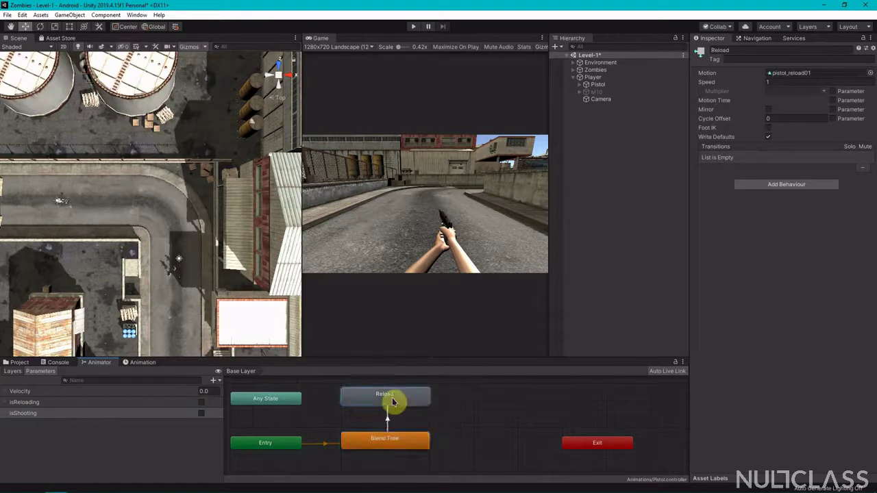
Make a return transition from the Reload state to the Blend Tree state.
{"action": "right_click", "coordinate": [400, 403]}
{"action": "left_click", "coordinate": [401, 403]}
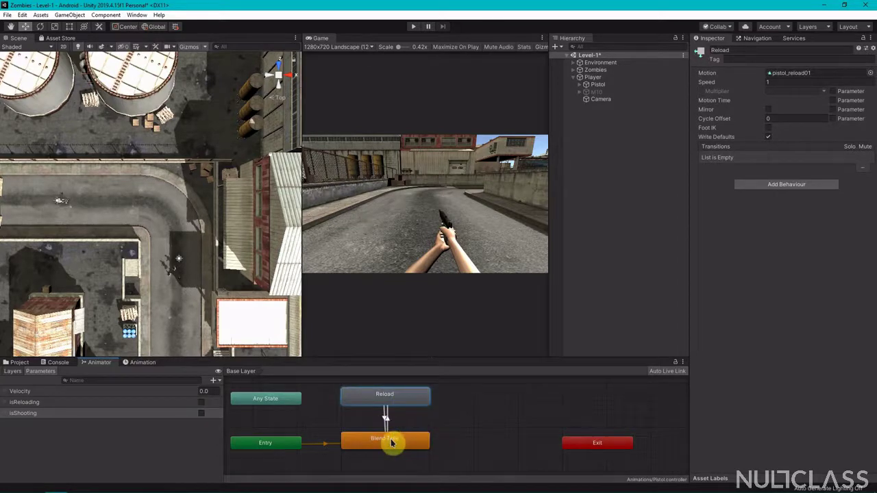
{"action": "left_click", "coordinate": [391, 443]}
Add the condition isReloading true to the transition from Blend Tree to Reload.
{"action": "left_click", "coordinate": [386, 417]}
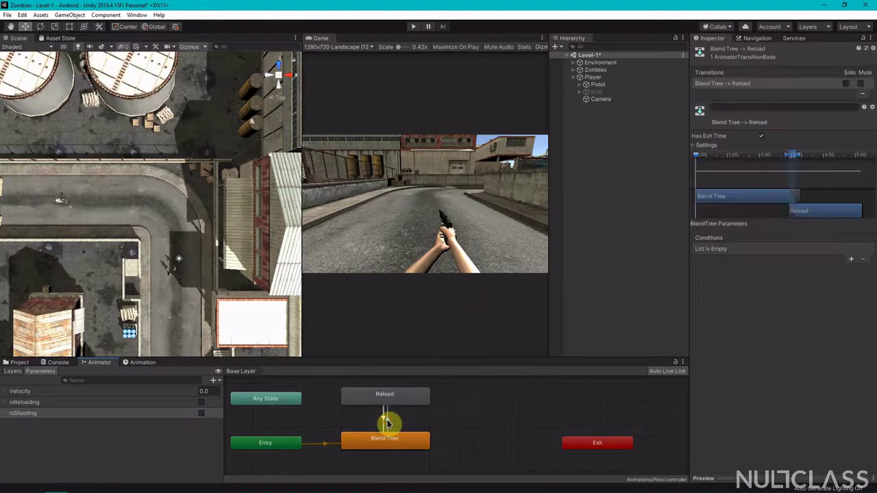
{"action": "left_click", "coordinate": [852, 259]}
{"action": "left_click", "coordinate": [760, 254]}
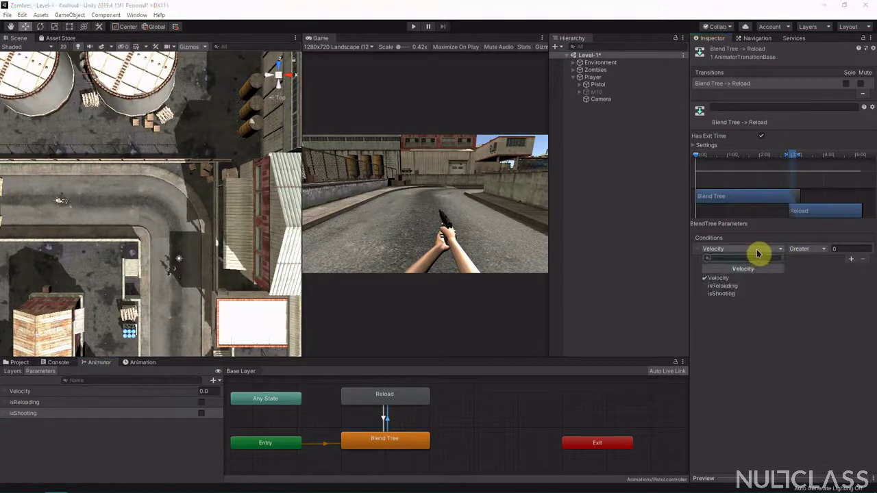
{"action": "left_click", "coordinate": [732, 287]}
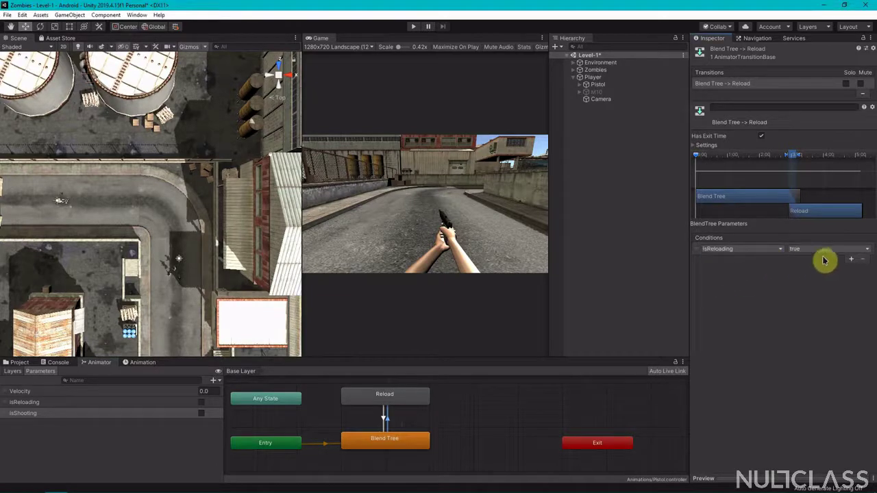
Add the condition isReloading false to the transition from Reload to Blend Tree.
{"action": "left_click", "coordinate": [386, 417]}
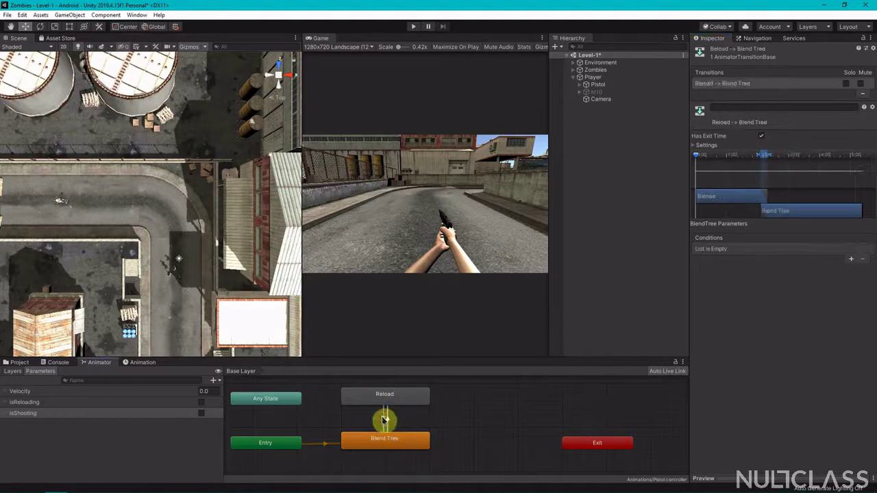
{"action": "left_click", "coordinate": [850, 259]}
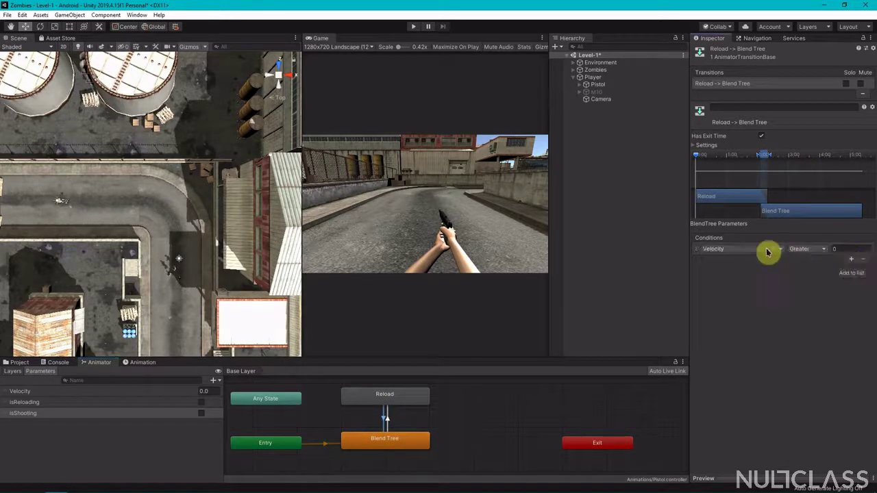
{"action": "left_click", "coordinate": [767, 250]}
{"action": "left_click", "coordinate": [759, 288]}
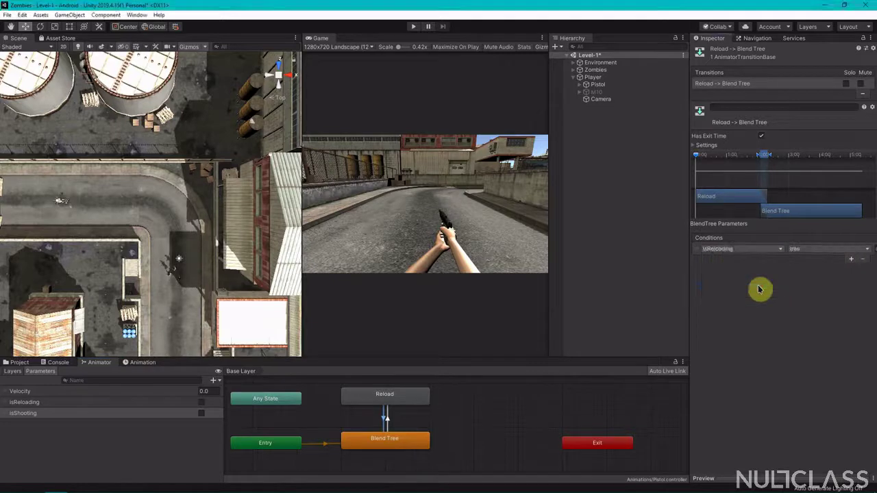
{"action": "left_click", "coordinate": [810, 249]}
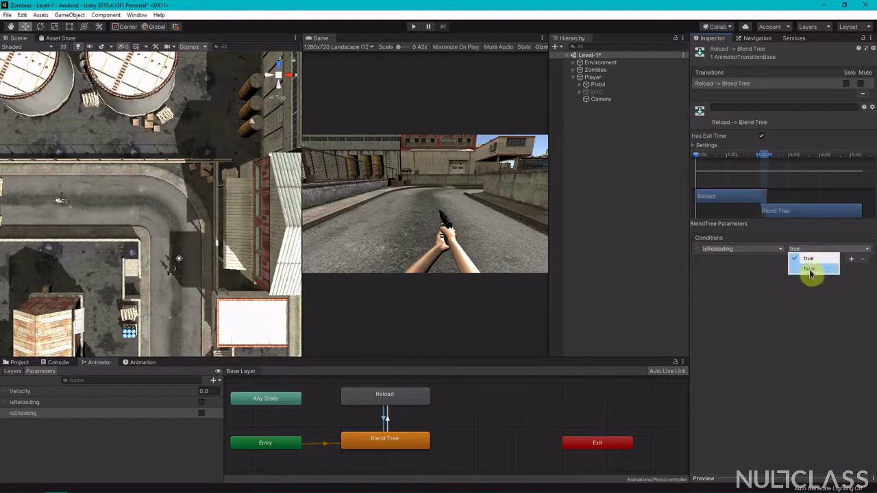
{"action": "left_click", "coordinate": [809, 270]}
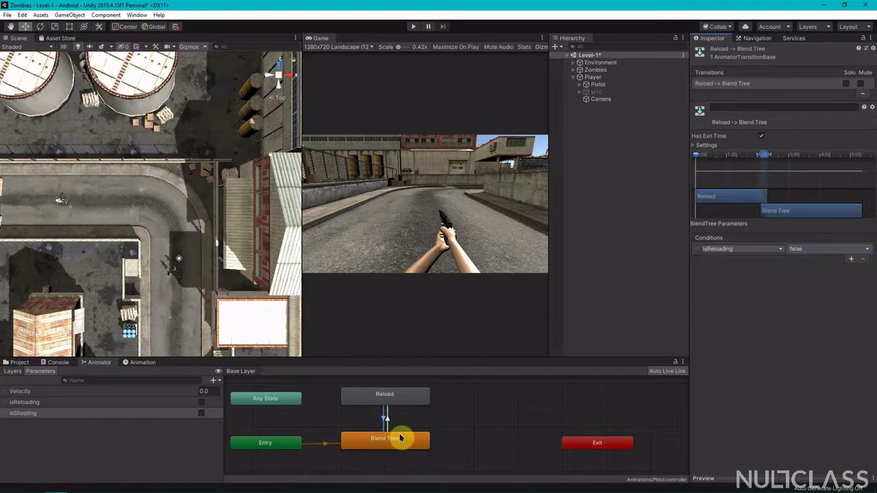
Create an empty state in the Base Layer, line it up beside the Reload state and name it Lower.
{"action": "left_click", "coordinate": [455, 392]}
{"action": "right_click", "coordinate": [459, 403]}
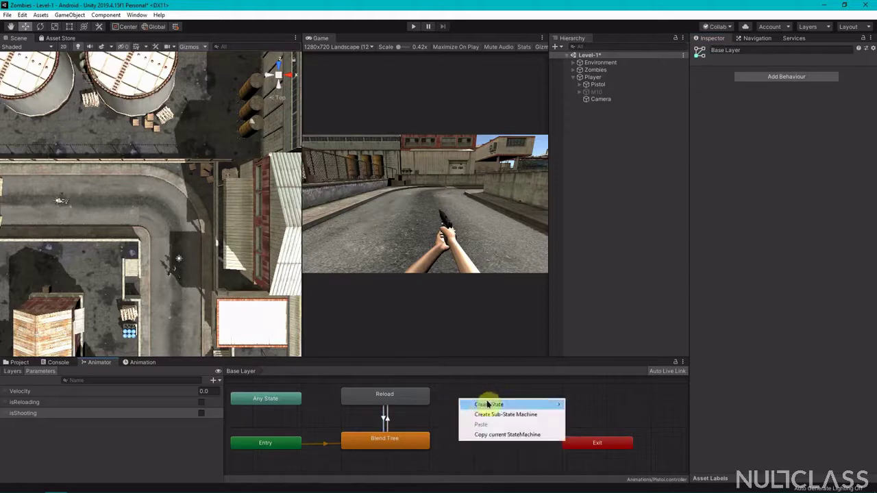
{"action": "mouse_move", "coordinate": [512, 404]}
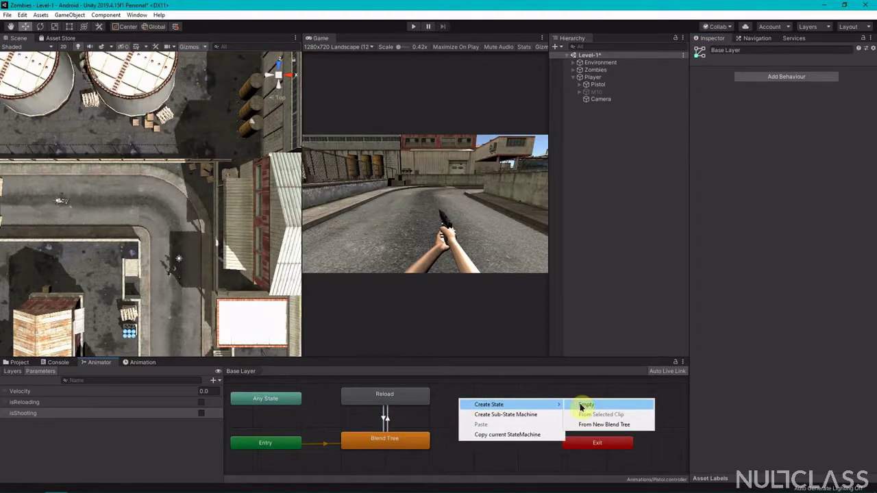
{"action": "left_click", "coordinate": [581, 407]}
{"action": "left_click", "coordinate": [526, 403]}
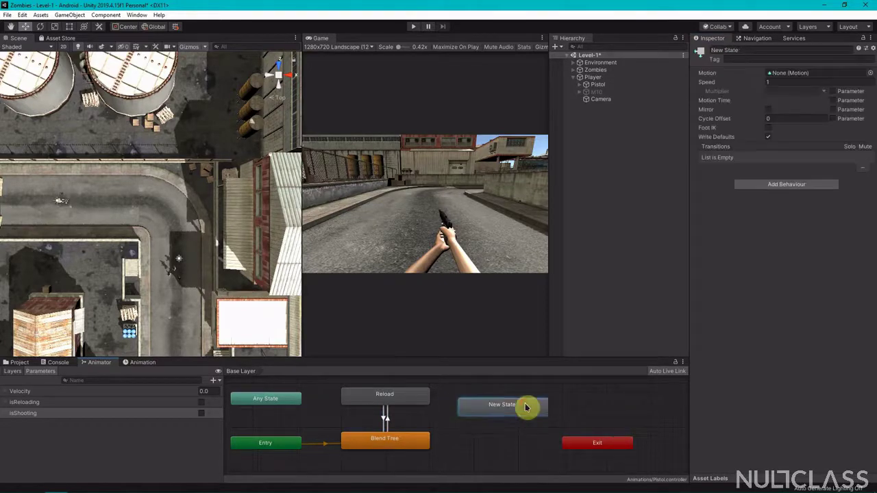
{"action": "left_click_drag", "start_coordinate": [526, 401], "coordinate": [525, 398]}
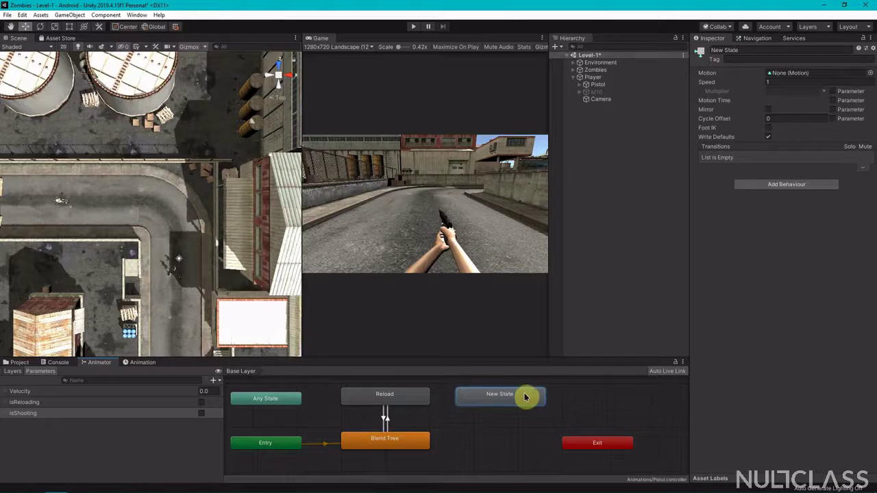
{"action": "left_click", "coordinate": [745, 50]}
{"action": "type", "text": "Lower"}
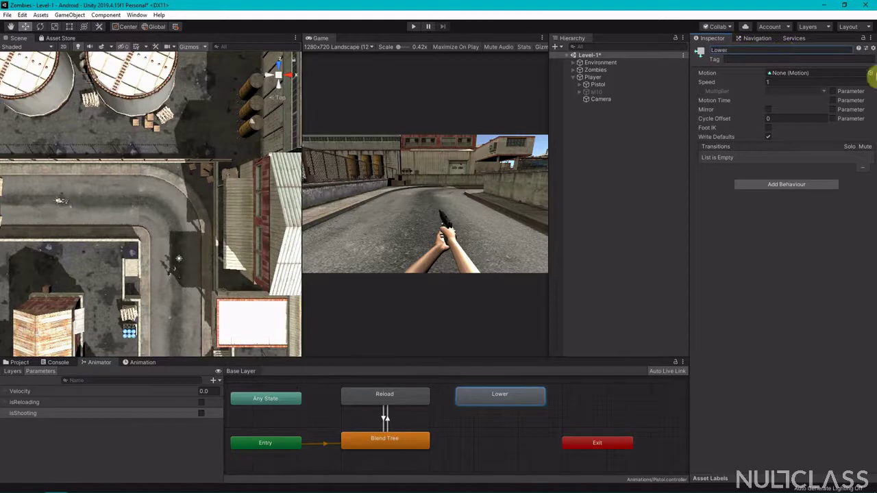
Assign the pistol_lower clip as the Lower state's motion.
{"action": "left_click", "coordinate": [870, 72]}
{"action": "left_click", "coordinate": [632, 217]}
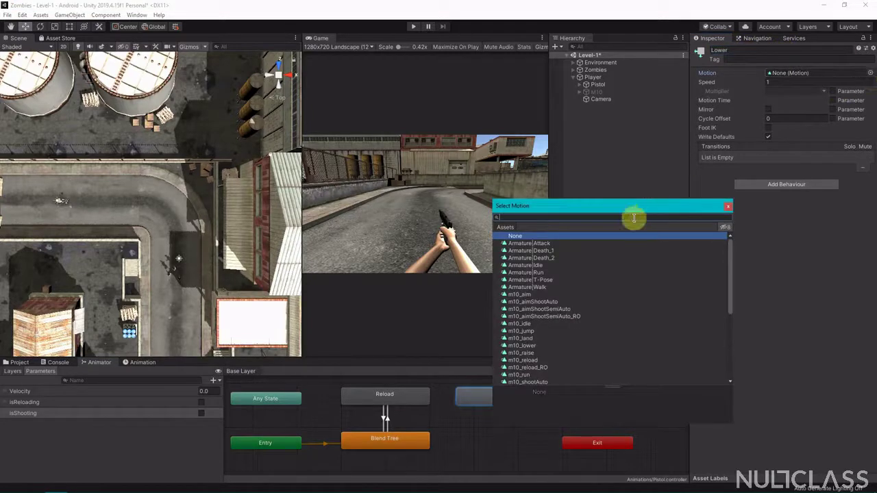
{"action": "type", "text": "pistol"}
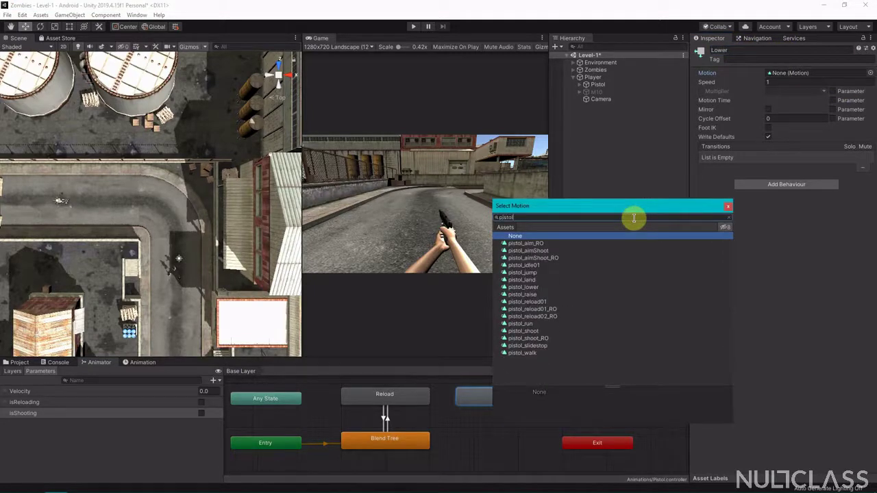
{"action": "double_click", "coordinate": [529, 288]}
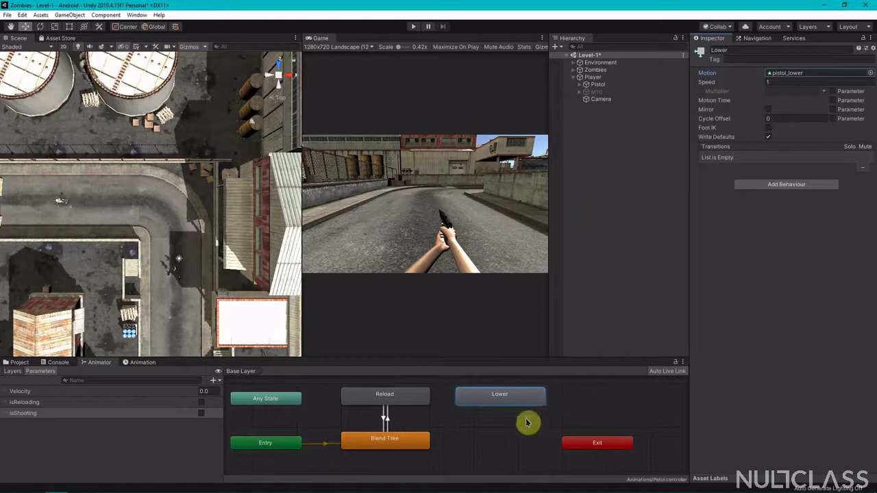
Add another state to the Base Layer beneath the Lower state.
{"action": "right_click", "coordinate": [492, 425]}
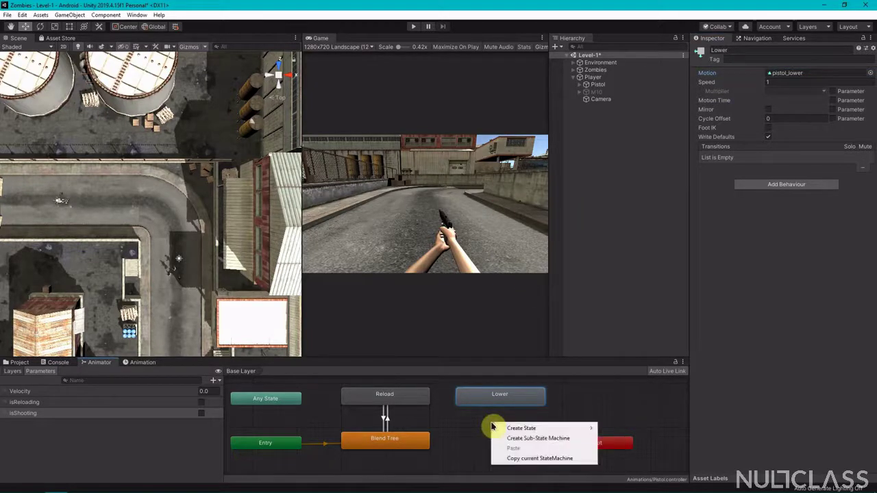
Create an empty animator state directly below the Lower state and rename it Raise.
{"action": "mouse_move", "coordinate": [581, 429]}
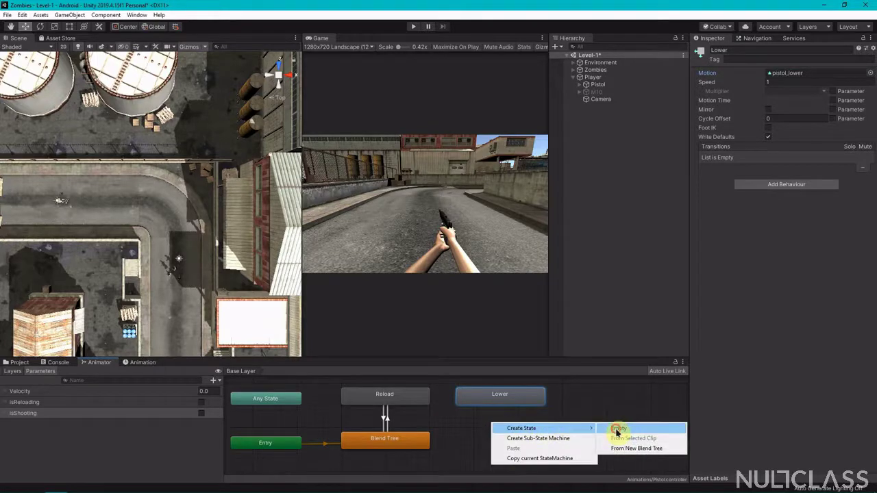
{"action": "left_click", "coordinate": [617, 429]}
{"action": "left_click_drag", "start_coordinate": [535, 432], "coordinate": [500, 443]}
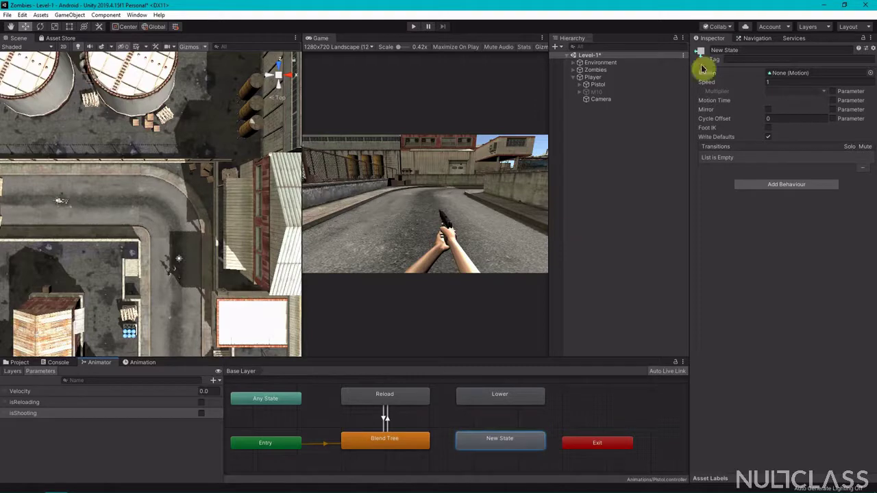
{"action": "left_click", "coordinate": [758, 49]}
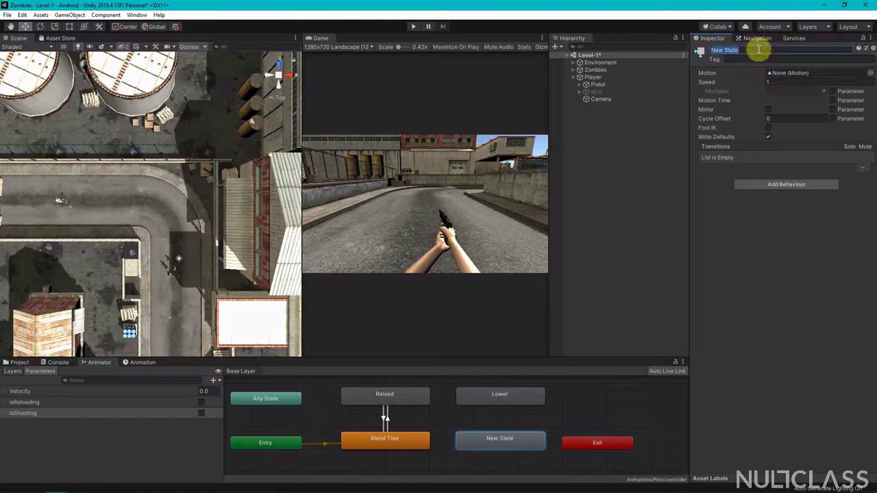
{"action": "type", "text": "Raise"}
Assign the pistol_raise animation clip as the Raise state's motion.
{"action": "left_click", "coordinate": [870, 73]}
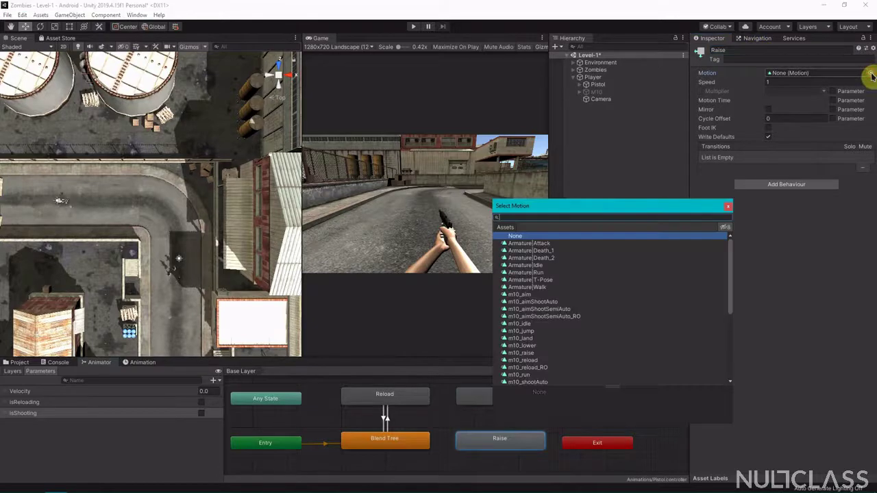
{"action": "type", "text": "pis"}
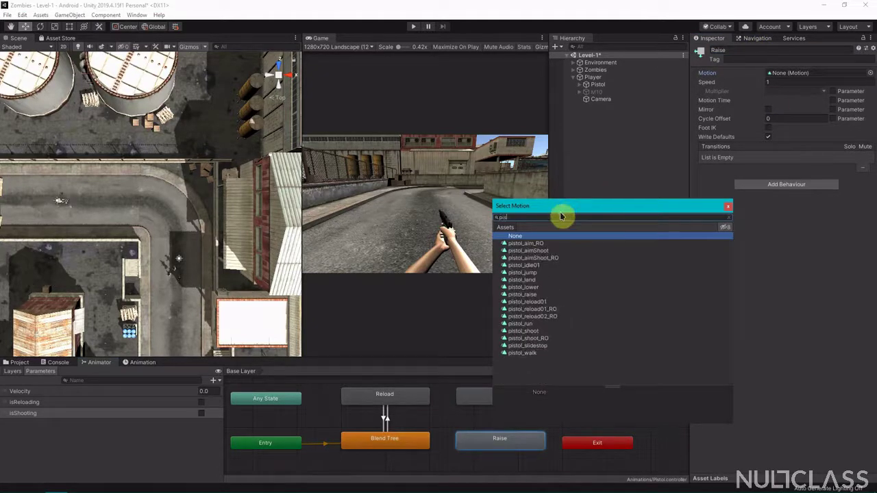
{"action": "key", "text": "Down"}
{"action": "key", "text": "Down"}
{"action": "key", "text": "Down"}
{"action": "key", "text": "Down"}
{"action": "key", "text": "Down"}
{"action": "key", "text": "Down"}
{"action": "key", "text": "Down"}
{"action": "key", "text": "Down"}
{"action": "key", "text": "Down"}
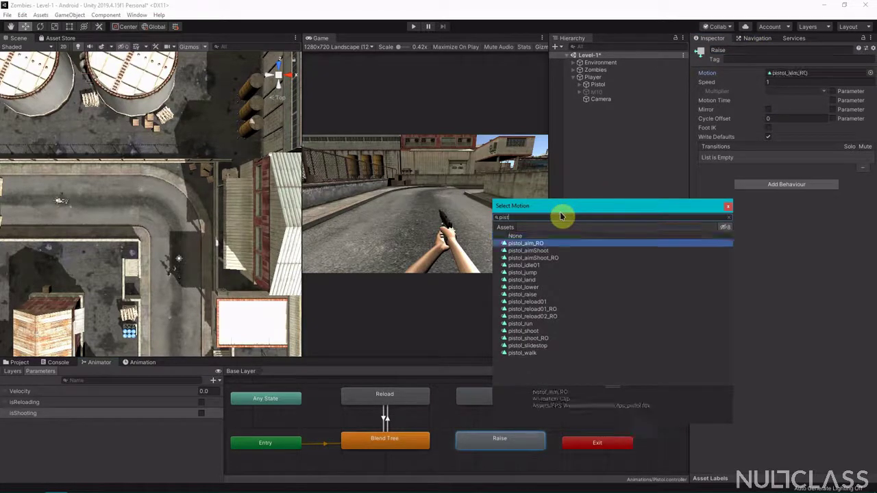
{"action": "key", "text": "Up"}
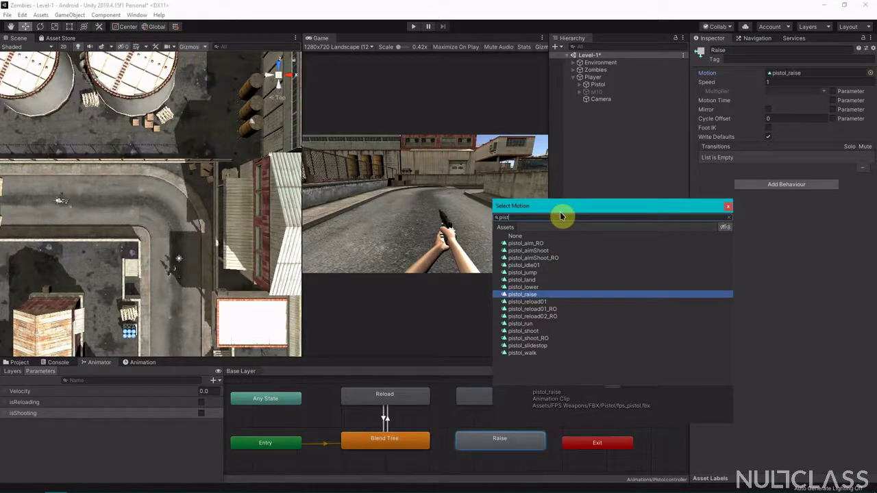
{"action": "key", "text": "Return"}
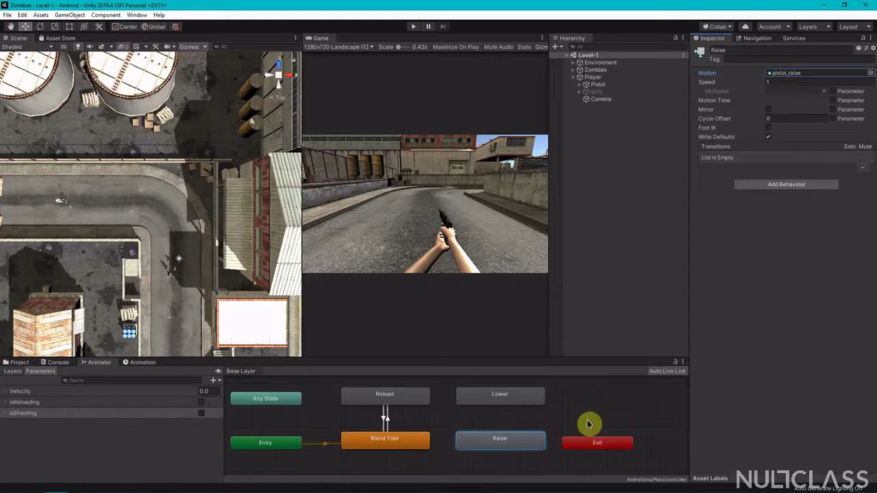
Make a transition from the Raise state to the Blend Tree.
{"action": "right_click", "coordinate": [513, 444]}
{"action": "left_click", "coordinate": [514, 395]}
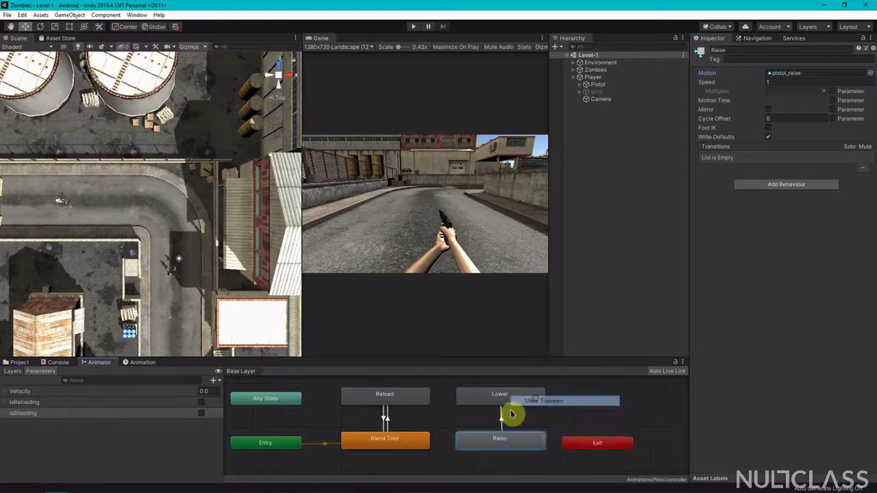
{"action": "left_click", "coordinate": [405, 451]}
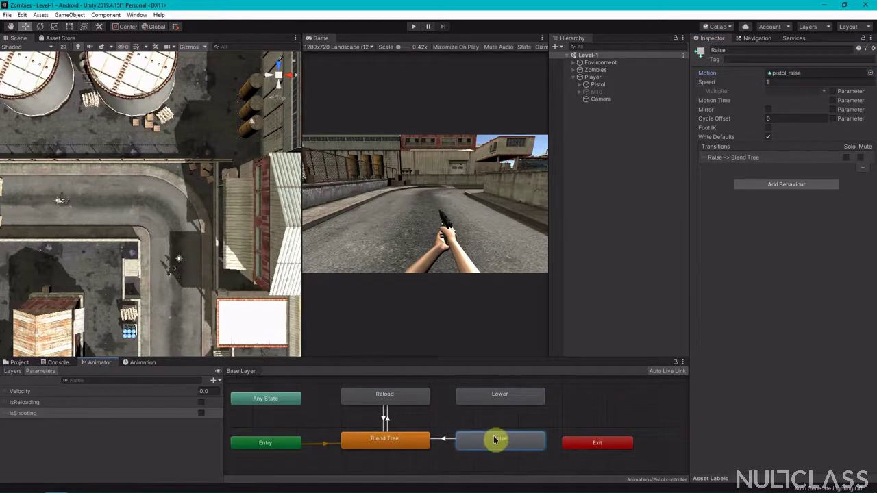
Move the Raise state directly beneath the Blend Tree in the Base Layer graph and align it.
{"action": "left_click_drag", "start_coordinate": [475, 453], "coordinate": [384, 461]}
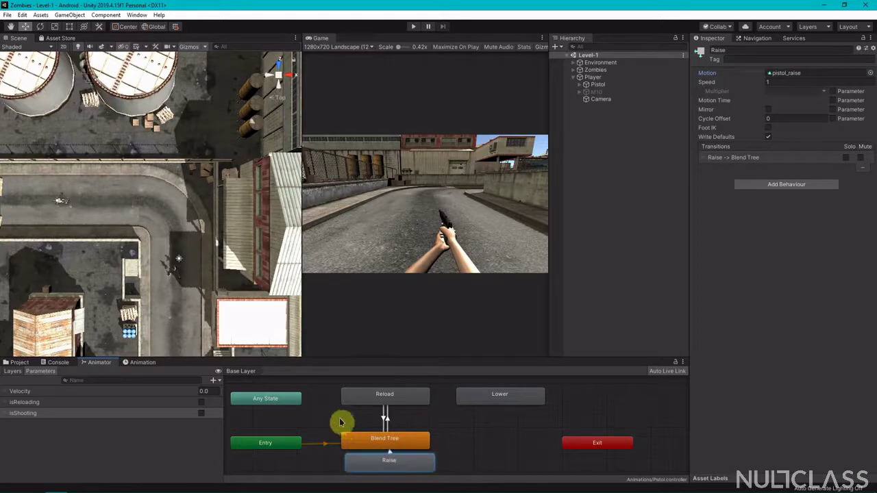
{"action": "scroll", "coordinate": [338, 421], "scroll_direction": "down", "scroll_amount": 1}
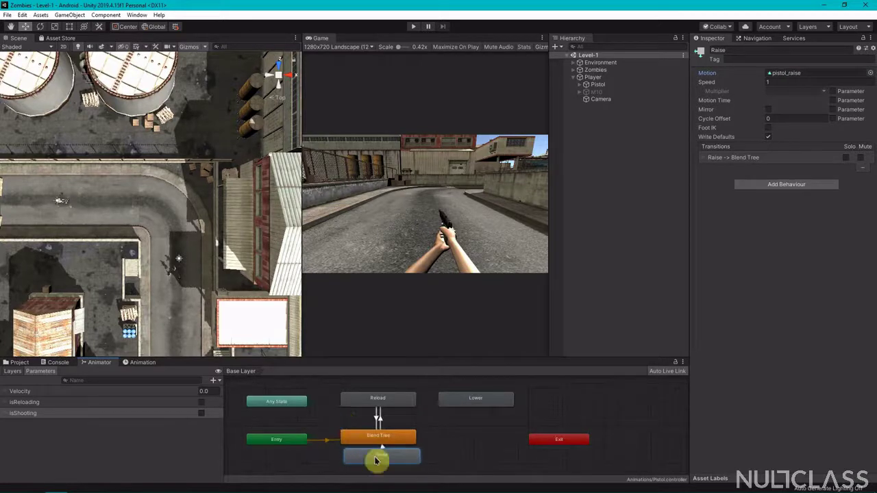
{"action": "left_click_drag", "start_coordinate": [370, 464], "coordinate": [370, 466]}
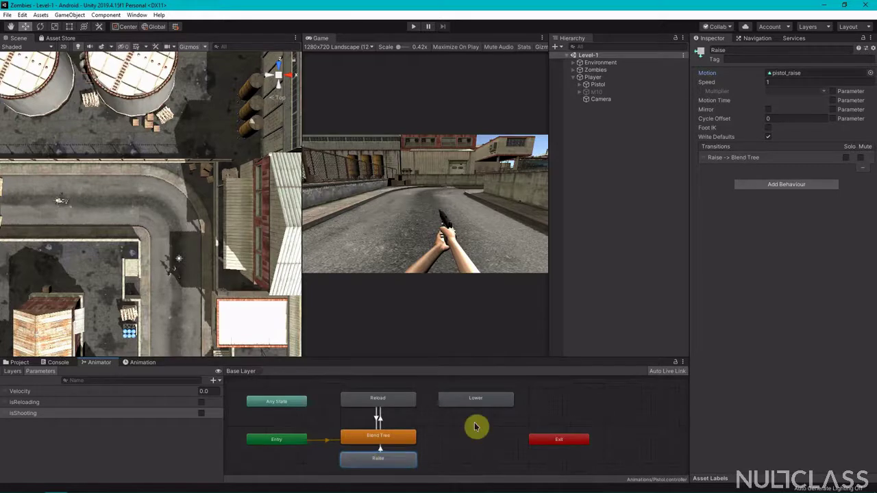
{"action": "scroll", "coordinate": [476, 426], "scroll_direction": "up", "scroll_amount": 1}
{"action": "scroll", "coordinate": [477, 426], "scroll_direction": "down", "scroll_amount": 1}
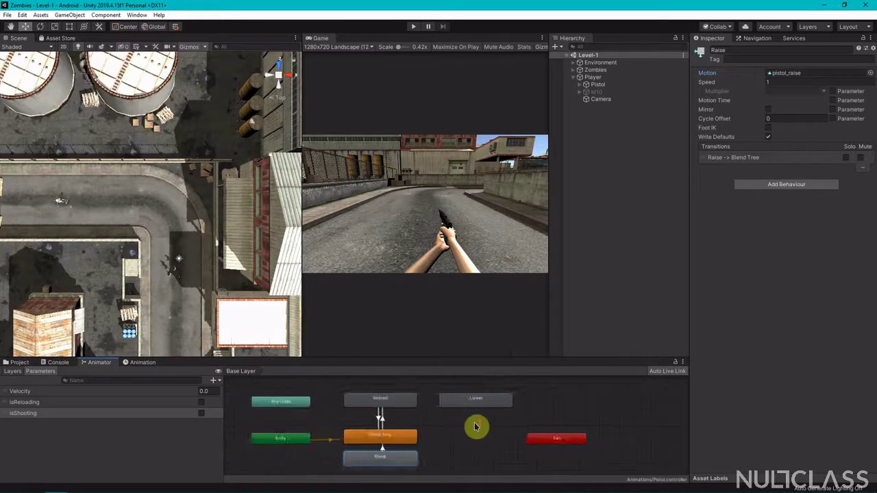
{"action": "scroll", "coordinate": [476, 426], "scroll_direction": "up", "scroll_amount": 1}
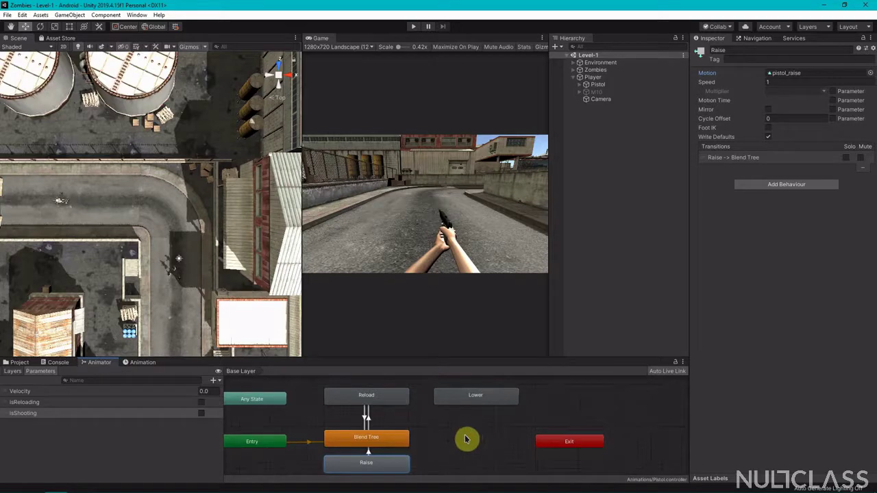
Add a new layer named SlideStop to the Pistol animator controller.
{"action": "left_click", "coordinate": [14, 371]}
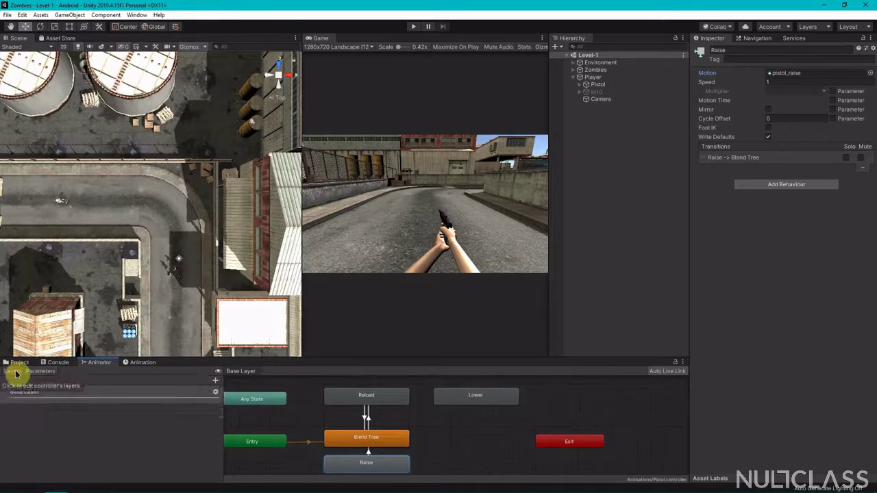
{"action": "left_click", "coordinate": [215, 381]}
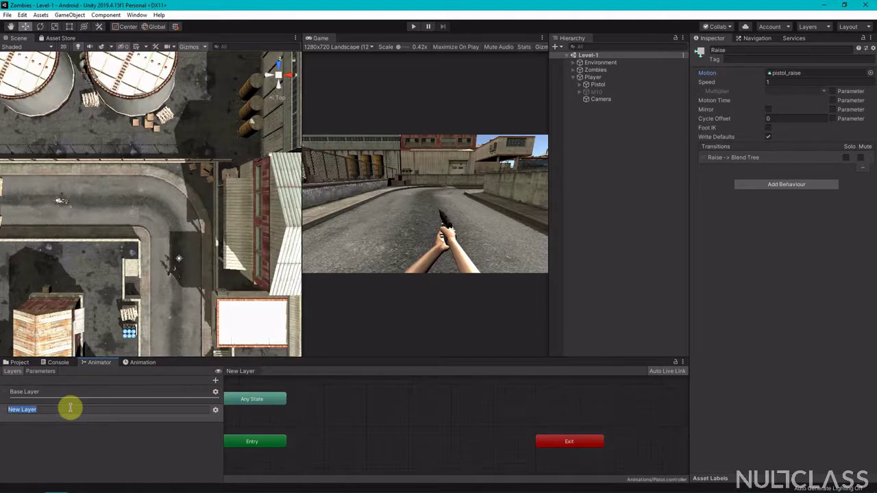
{"action": "key", "text": "BackSpace"}
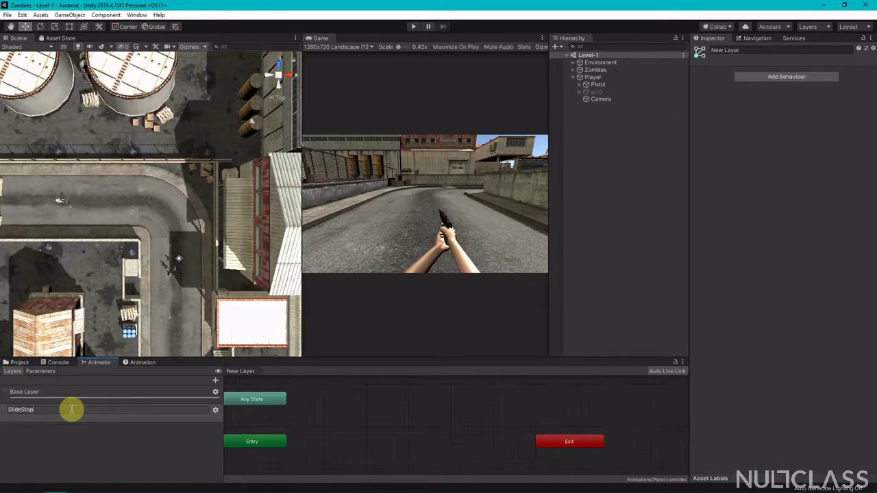
{"action": "key", "text": "Return"}
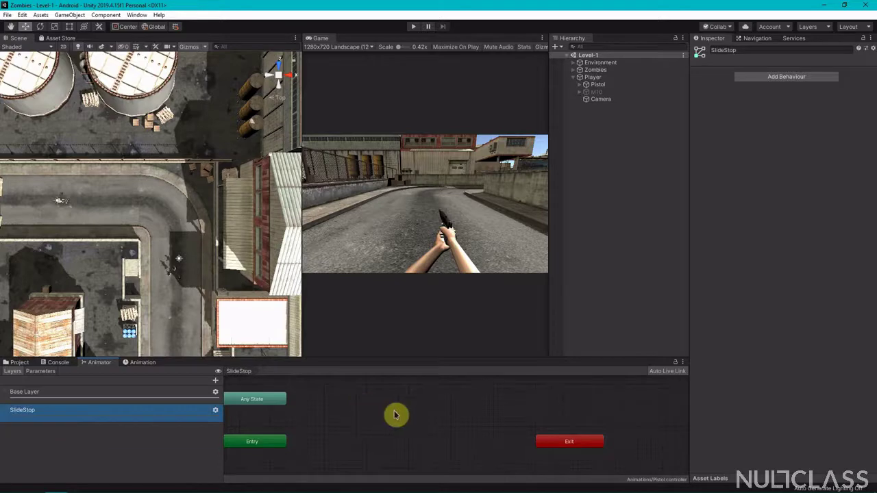
Create an empty state in the SlideStop layer, line it up with Entry and rename it SlideStop.
{"action": "right_click", "coordinate": [355, 422]}
{"action": "mouse_move", "coordinate": [449, 426]}
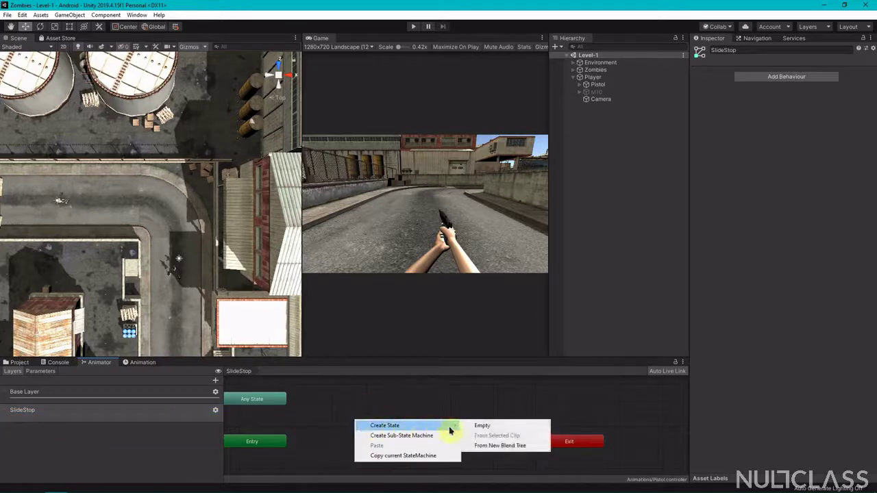
{"action": "left_click", "coordinate": [473, 426]}
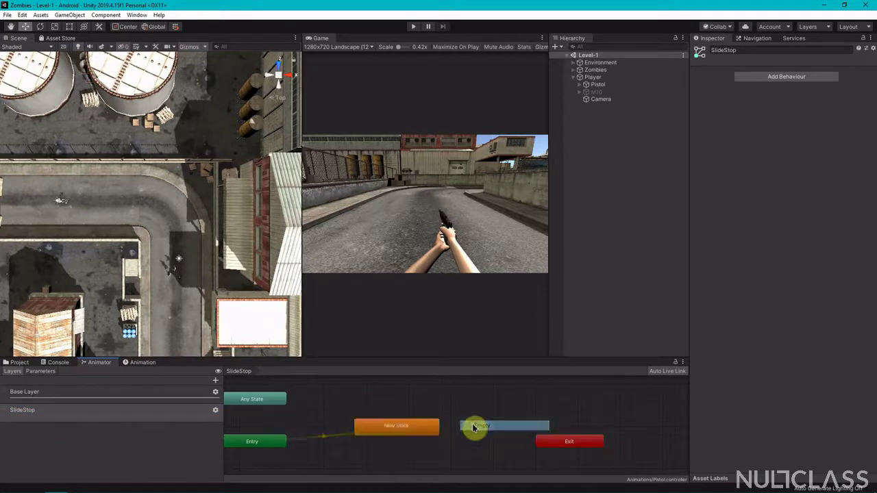
{"action": "left_click", "coordinate": [423, 427]}
{"action": "left_click_drag", "start_coordinate": [425, 441], "coordinate": [424, 440]}
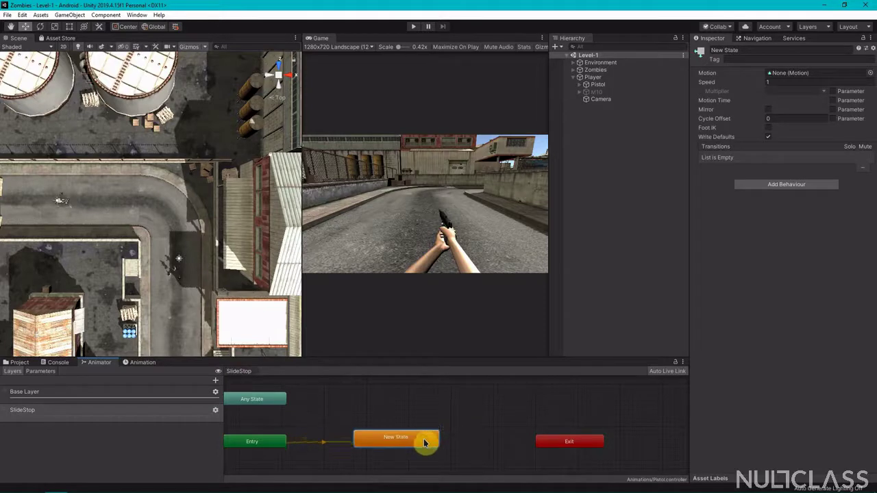
{"action": "left_click", "coordinate": [773, 47]}
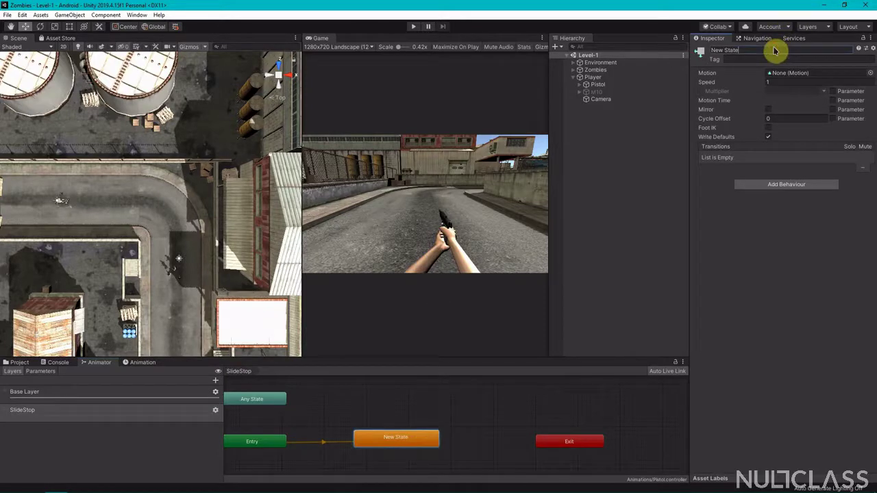
{"action": "type", "text": "S"}
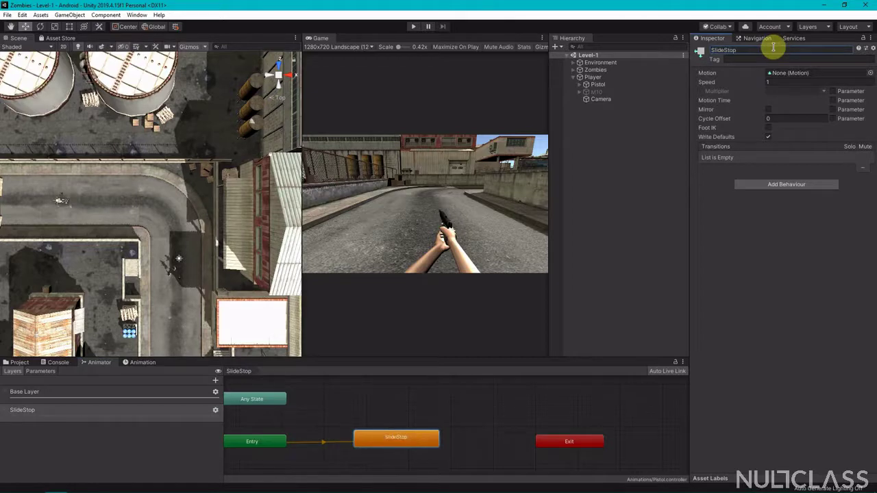
{"action": "type", "text": "lideStop"}
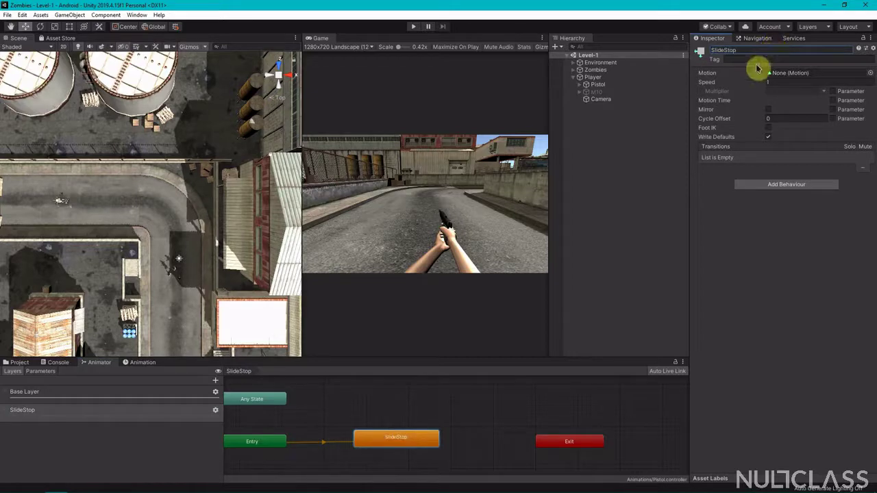
Assign the pistol_slidestop animation clip as the SlideStop state's motion.
{"action": "left_click", "coordinate": [870, 73]}
{"action": "type", "text": "pis"}
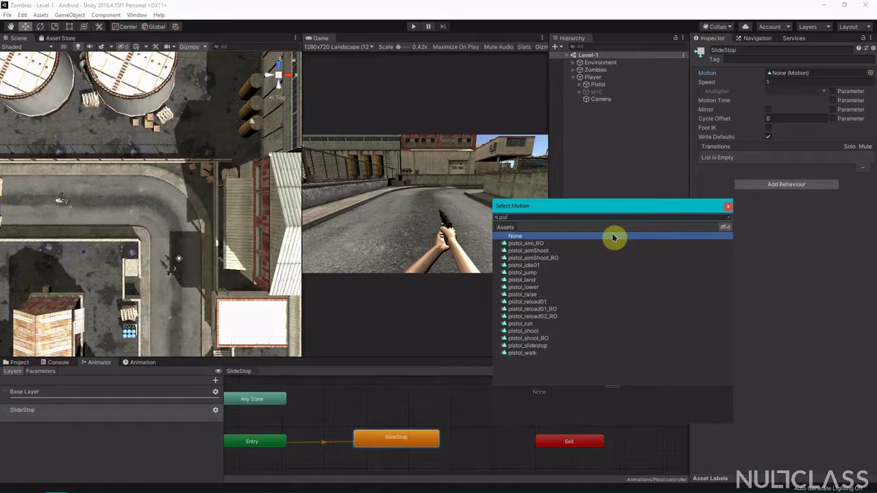
{"action": "type", "text": "tol"}
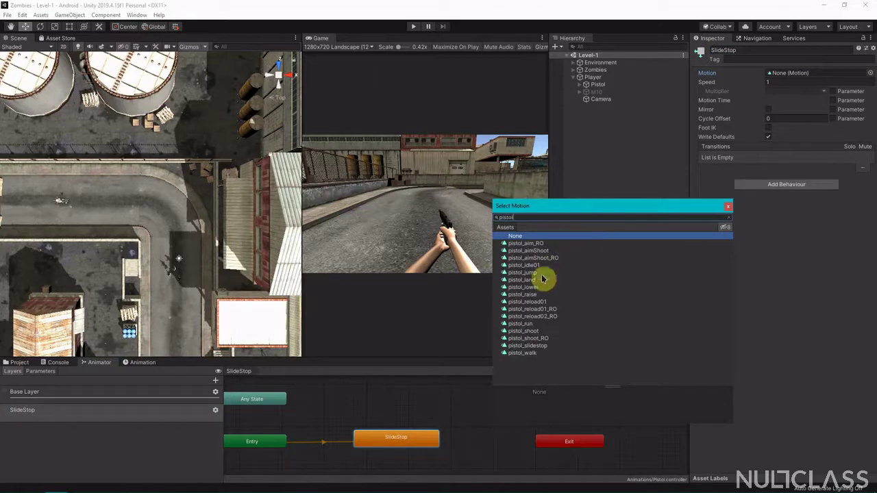
{"action": "double_click", "coordinate": [541, 346]}
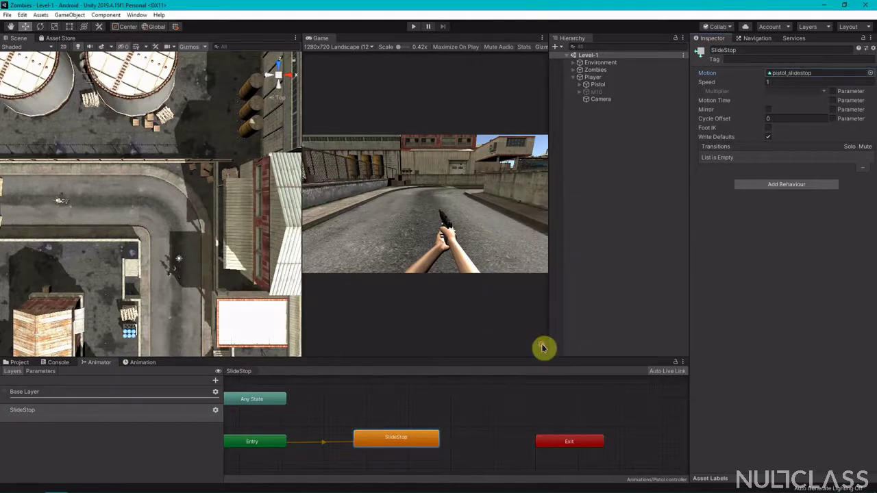
Preview the pistol_lower animation clip on the Pistol object and stop the playback.
{"action": "left_click", "coordinate": [134, 364]}
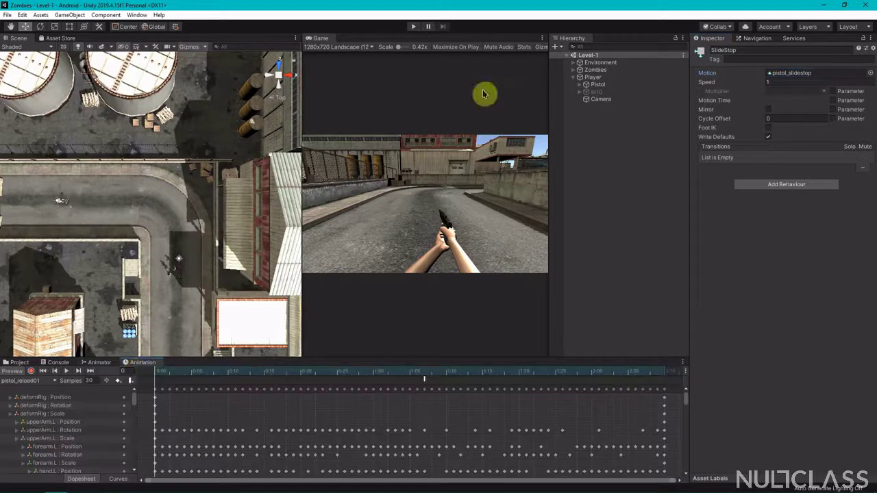
{"action": "left_click", "coordinate": [630, 84]}
{"action": "left_click", "coordinate": [21, 381]}
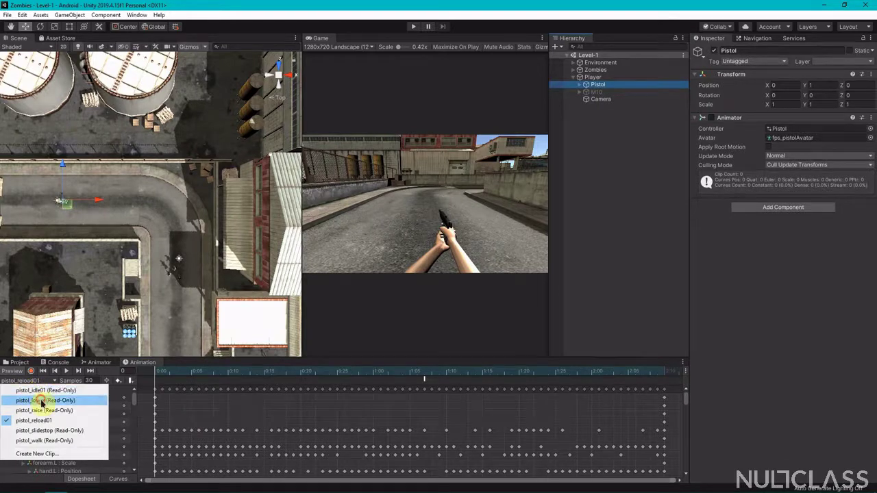
{"action": "left_click", "coordinate": [41, 402]}
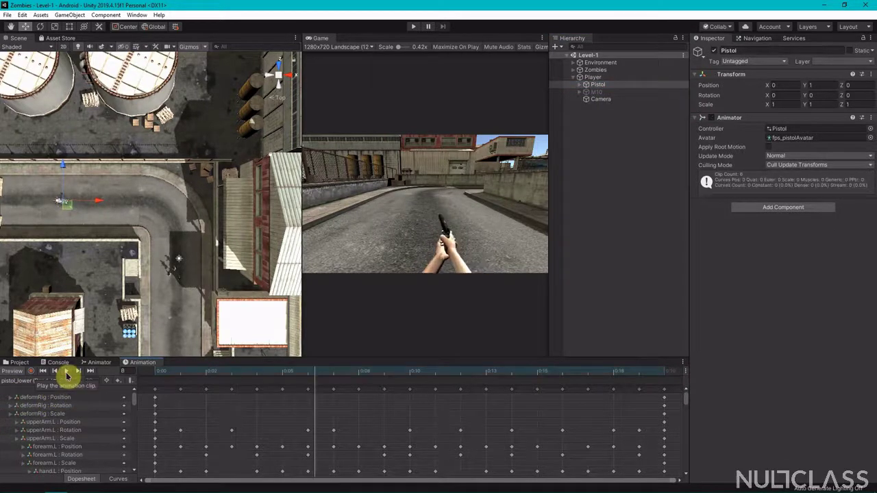
{"action": "left_click", "coordinate": [67, 374]}
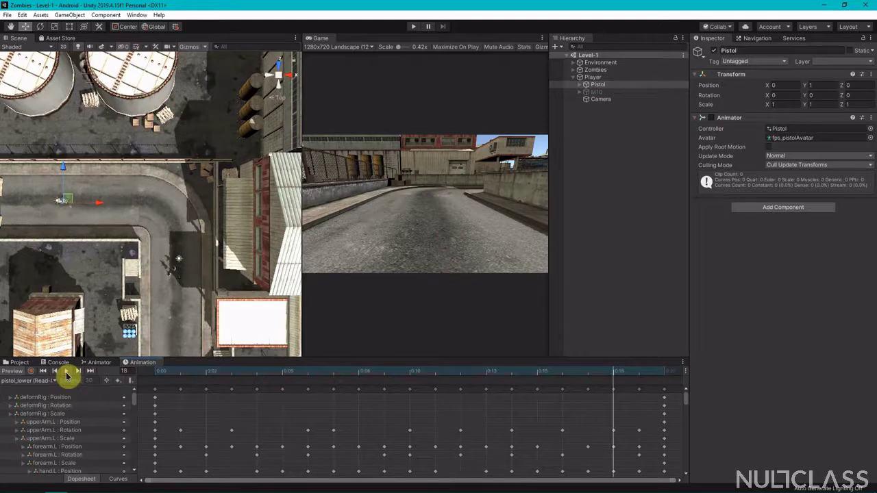
Preview the pistol_raise animation clip on the Pistol object and stop the playback.
{"action": "left_click", "coordinate": [26, 381]}
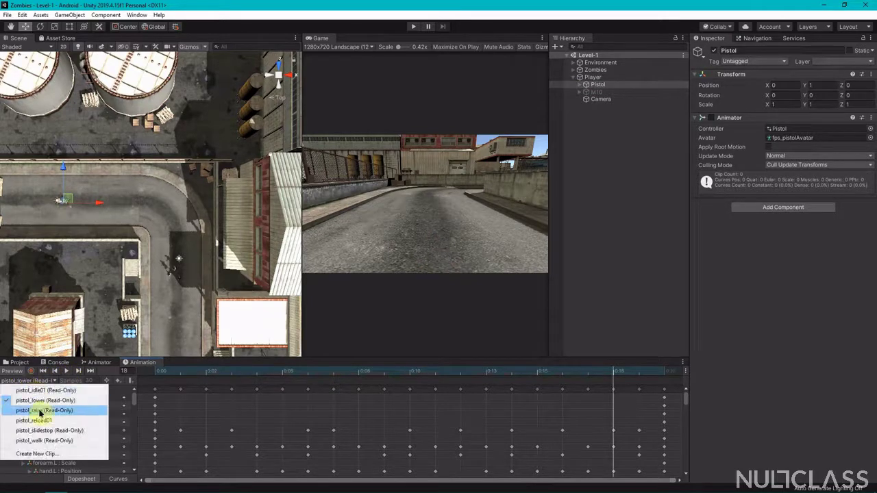
{"action": "left_click", "coordinate": [41, 411]}
{"action": "left_click", "coordinate": [65, 372]}
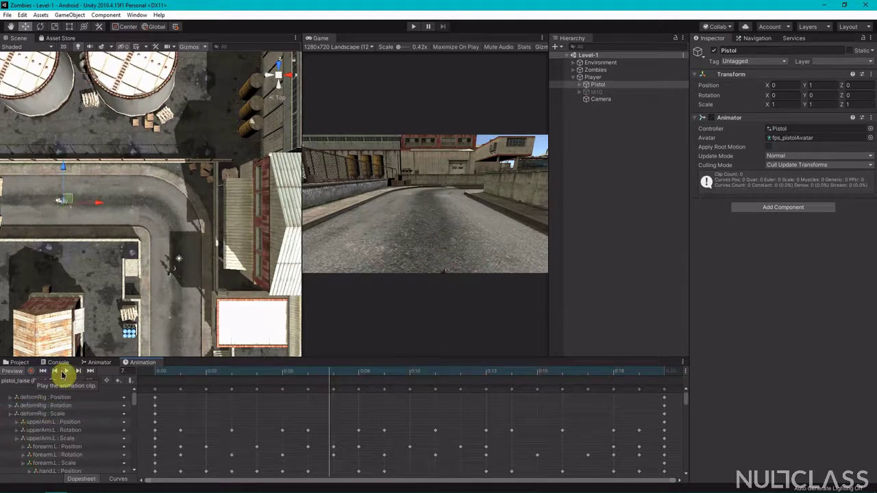
{"action": "left_click", "coordinate": [64, 372]}
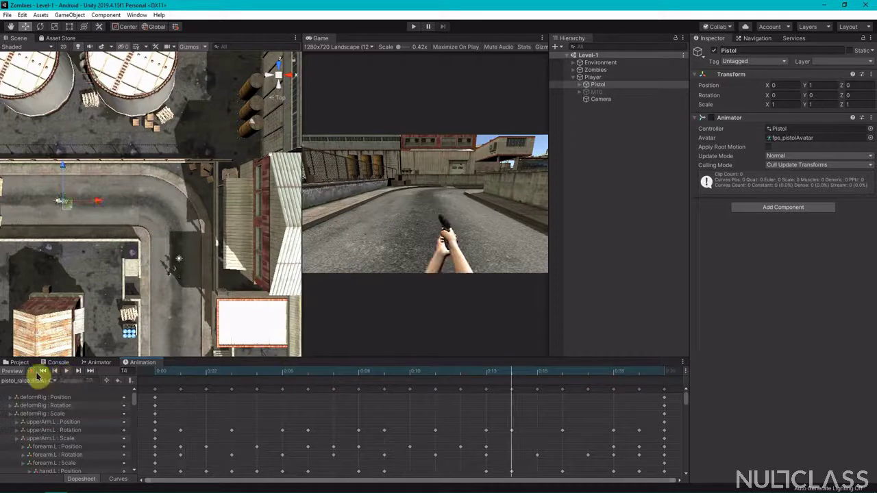
Preview the pistol_slidestop animation clip on the Pistol object.
{"action": "left_click", "coordinate": [16, 383]}
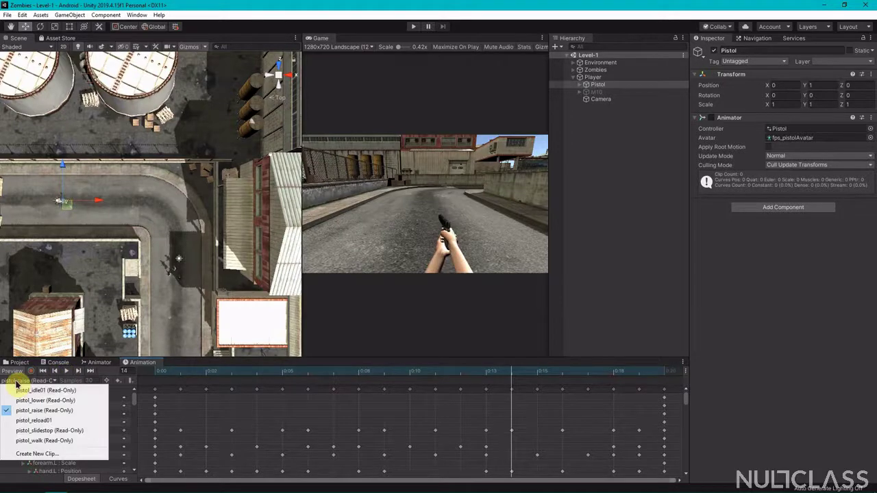
{"action": "left_click", "coordinate": [34, 430]}
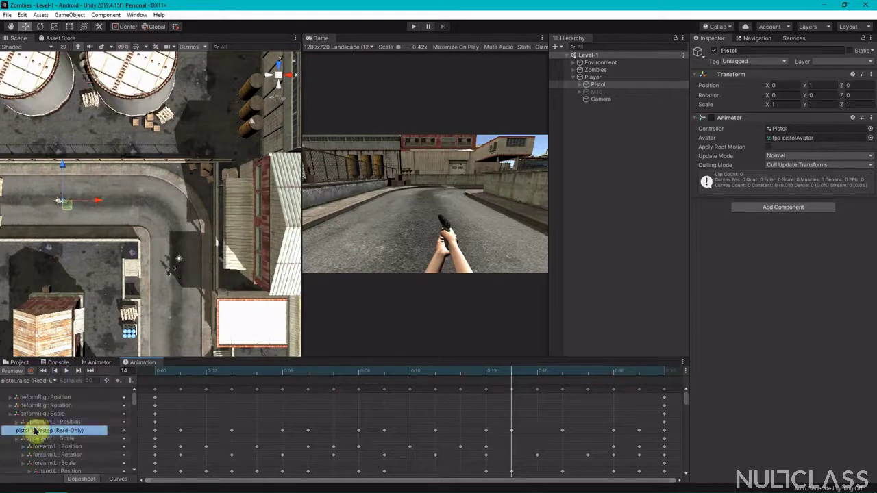
{"action": "left_click", "coordinate": [66, 371]}
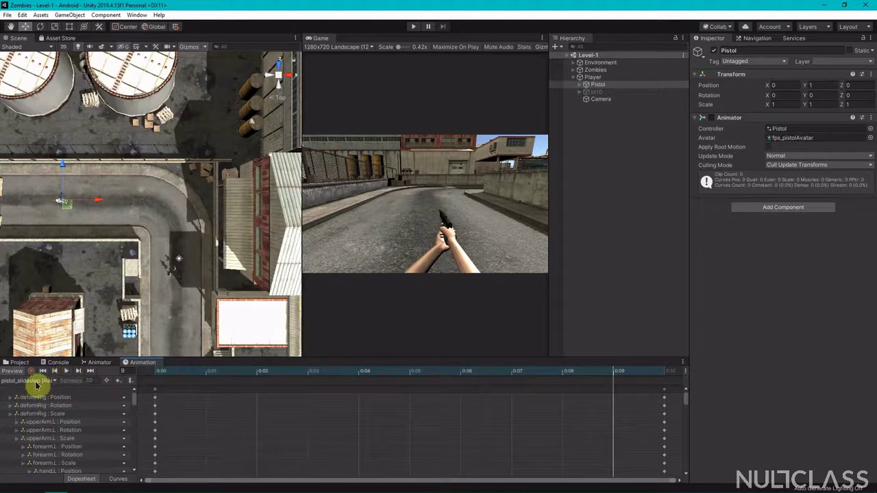
{"action": "left_click", "coordinate": [36, 382]}
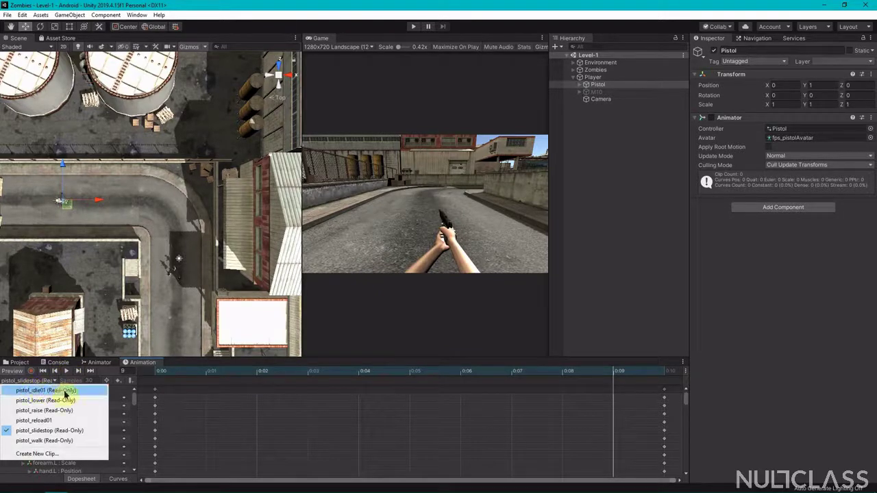
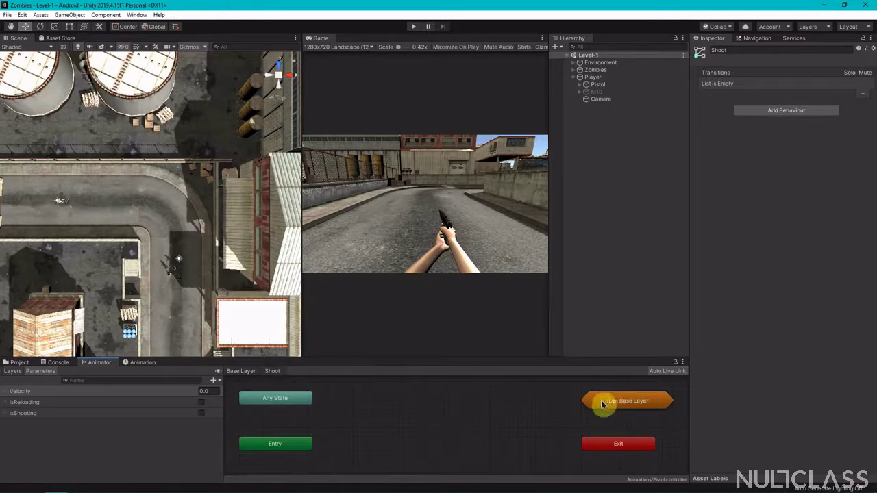
Create an empty state inside the Shoot sub-state machine, place it between Entry and Exit and rename it Shoot.
{"action": "right_click", "coordinate": [427, 439]}
{"action": "mouse_move", "coordinate": [514, 444]}
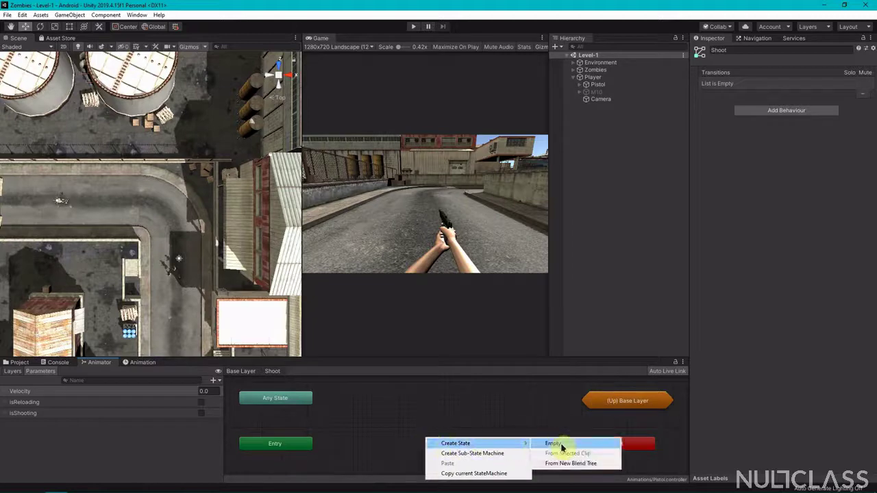
{"action": "left_click", "coordinate": [562, 444]}
{"action": "left_click_drag", "start_coordinate": [468, 444], "coordinate": [459, 435]}
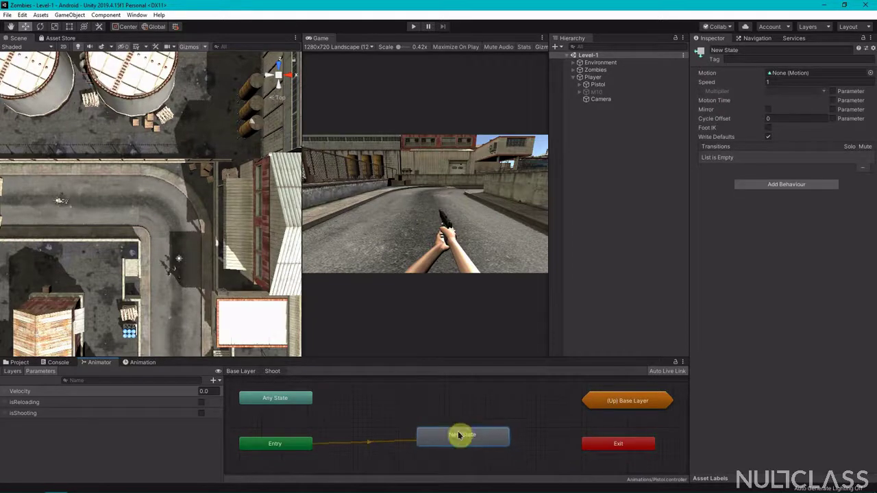
{"action": "left_click", "coordinate": [740, 51]}
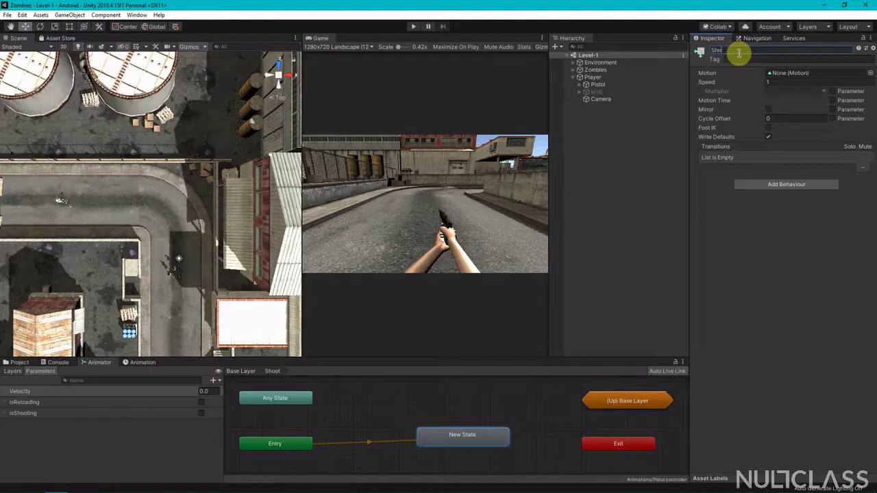
{"action": "type", "text": "Shoot"}
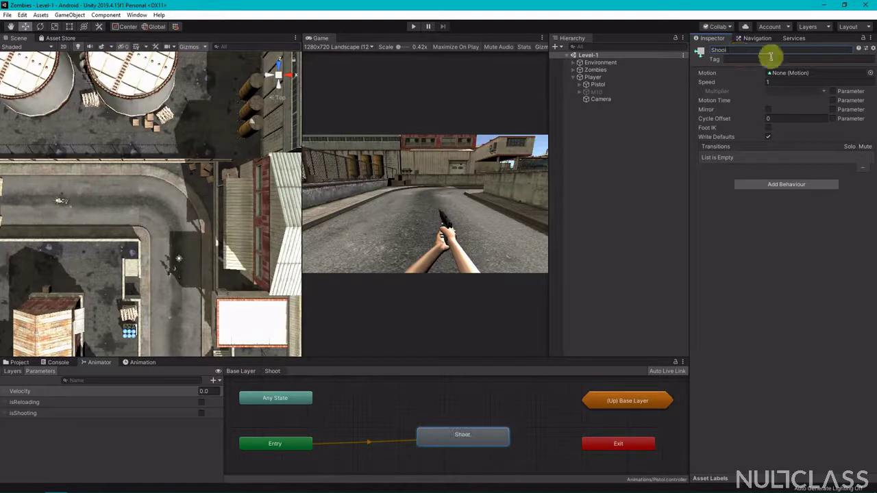
Assign the pistol_shoot animation clip as the Shoot state's motion and move the state slightly closer to Entry.
{"action": "left_click", "coordinate": [870, 72]}
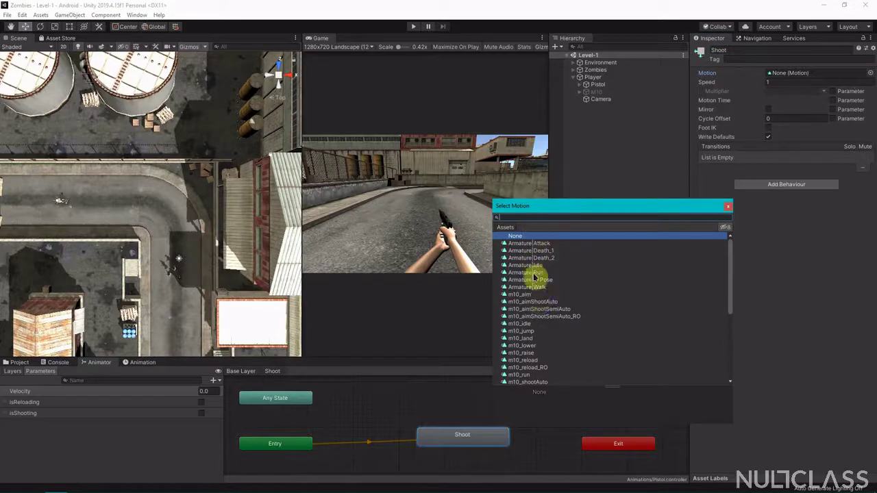
{"action": "scroll", "coordinate": [535, 278], "scroll_direction": "down", "scroll_amount": 3}
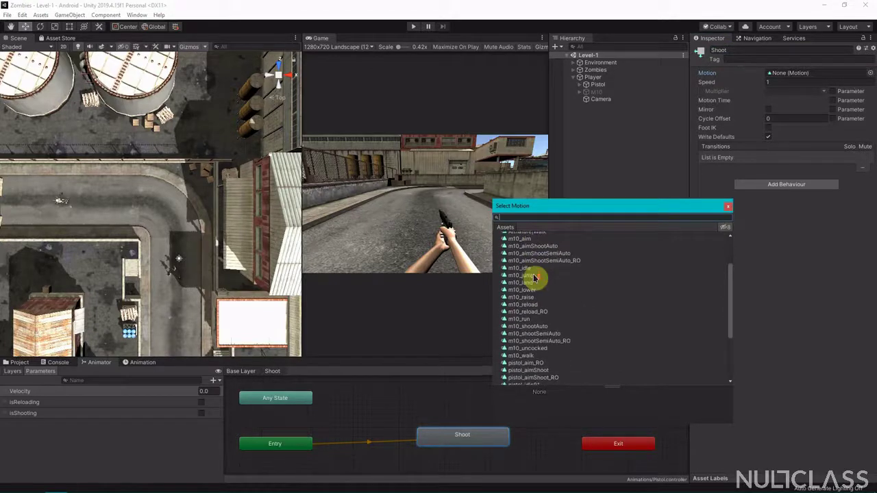
{"action": "type", "text": "pistol"}
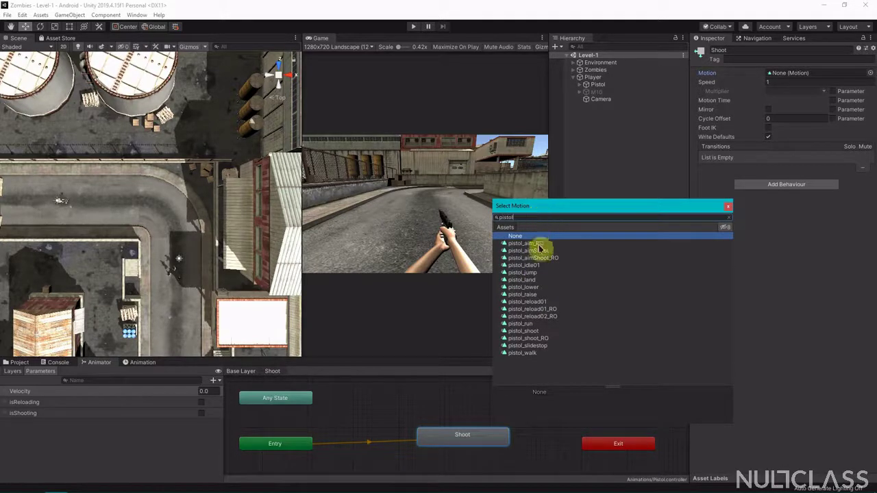
{"action": "left_click", "coordinate": [529, 332]}
{"action": "left_click", "coordinate": [529, 333]}
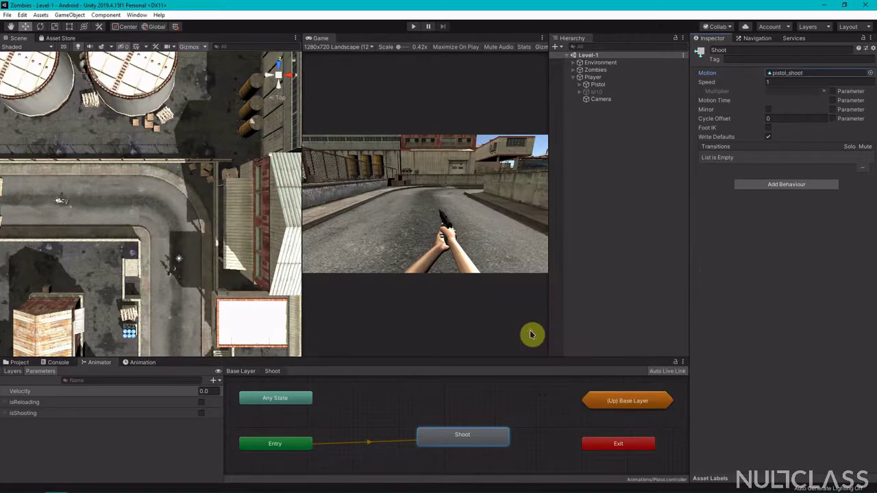
{"action": "left_click_drag", "start_coordinate": [462, 441], "coordinate": [439, 442]}
{"action": "right_click", "coordinate": [439, 442]}
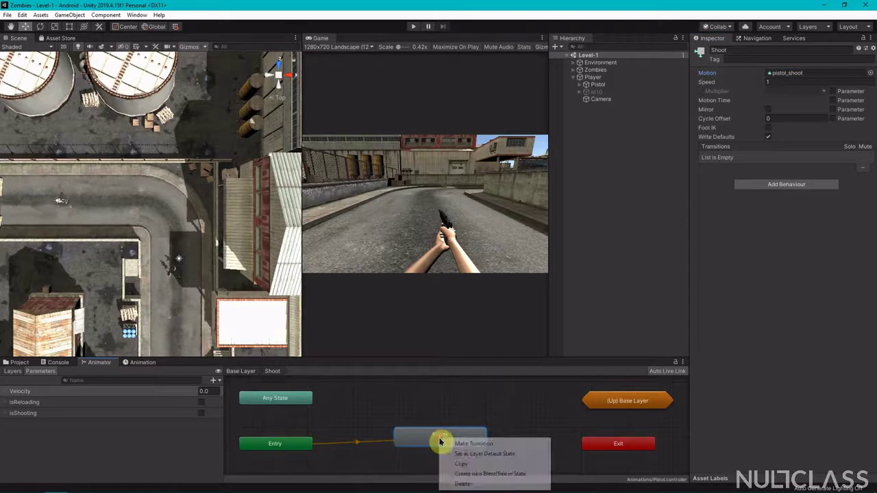
{"action": "left_click", "coordinate": [474, 444]}
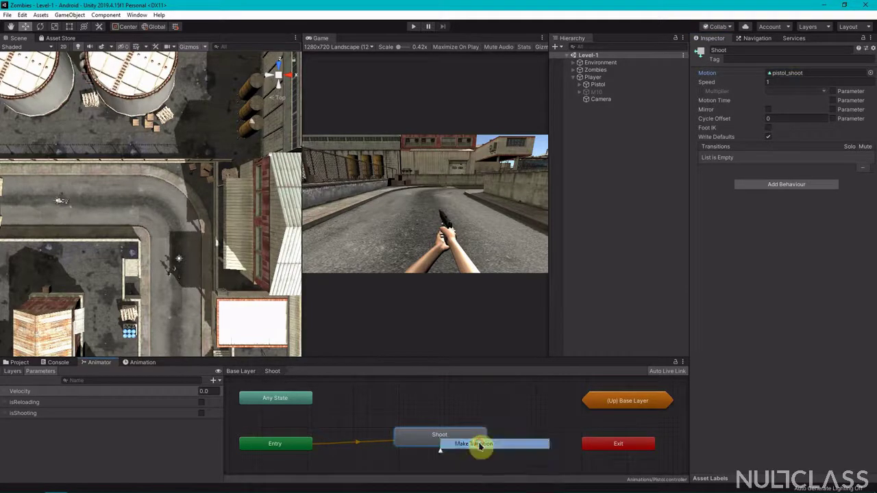
{"action": "left_click", "coordinate": [594, 408]}
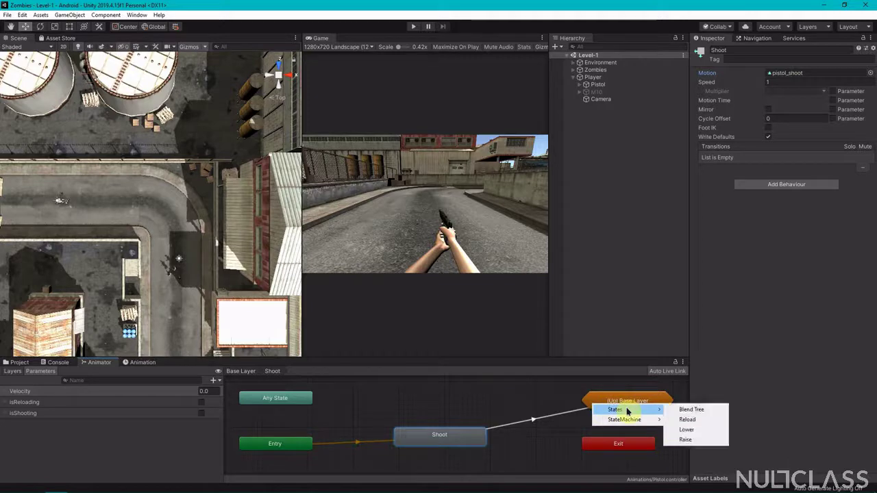
{"action": "left_click", "coordinate": [614, 400]}
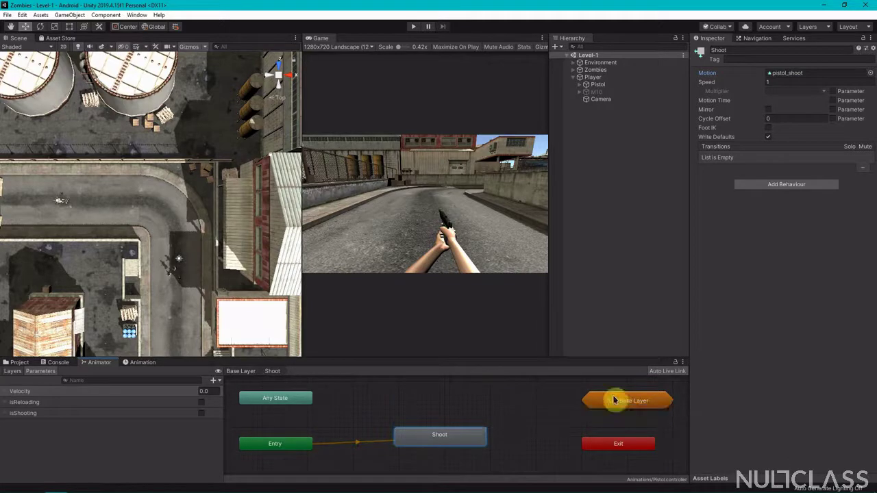
Make a transition from the Shoot state to the Blend Tree state in the Base Layer.
{"action": "right_click", "coordinate": [466, 440]}
{"action": "left_click", "coordinate": [500, 446]}
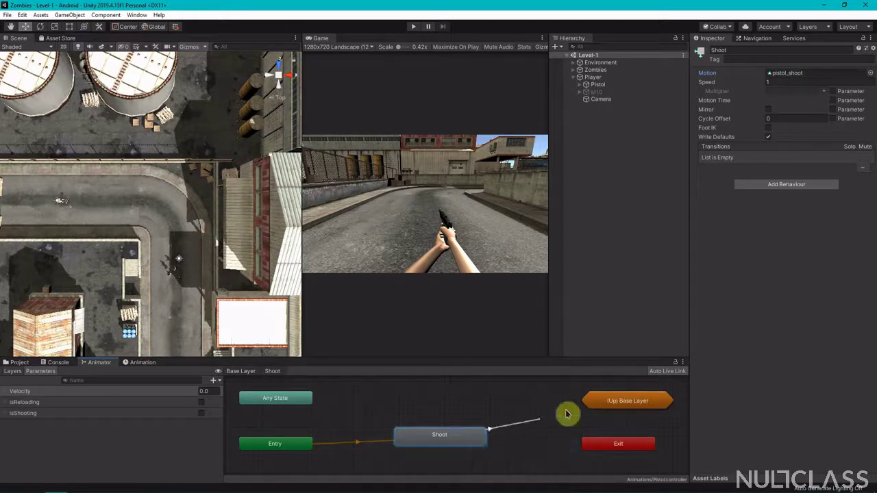
{"action": "left_click", "coordinate": [598, 402]}
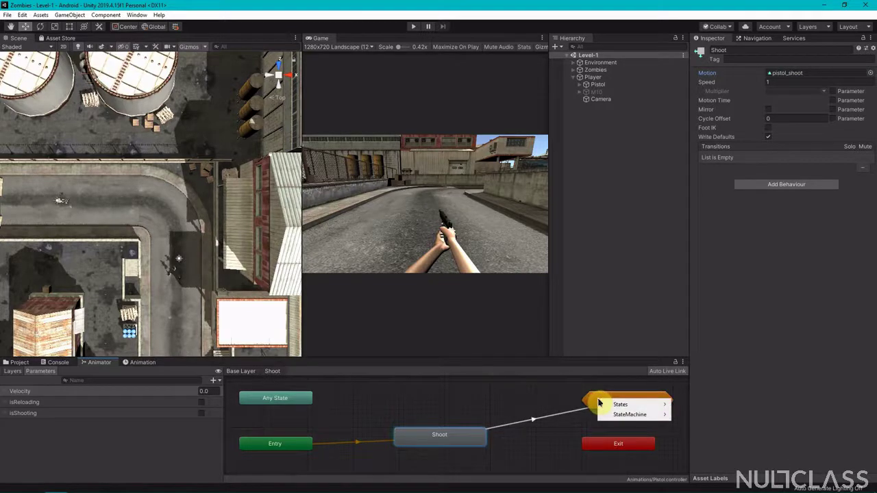
{"action": "mouse_move", "coordinate": [623, 407]}
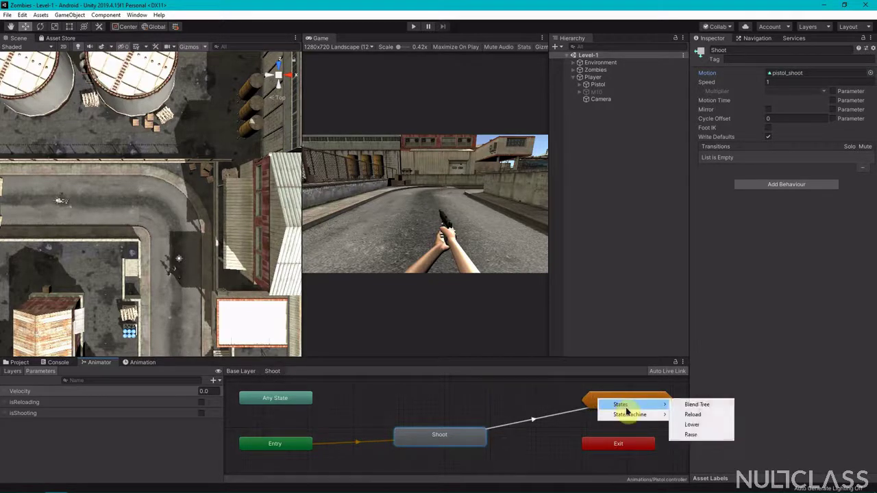
{"action": "left_click", "coordinate": [690, 405]}
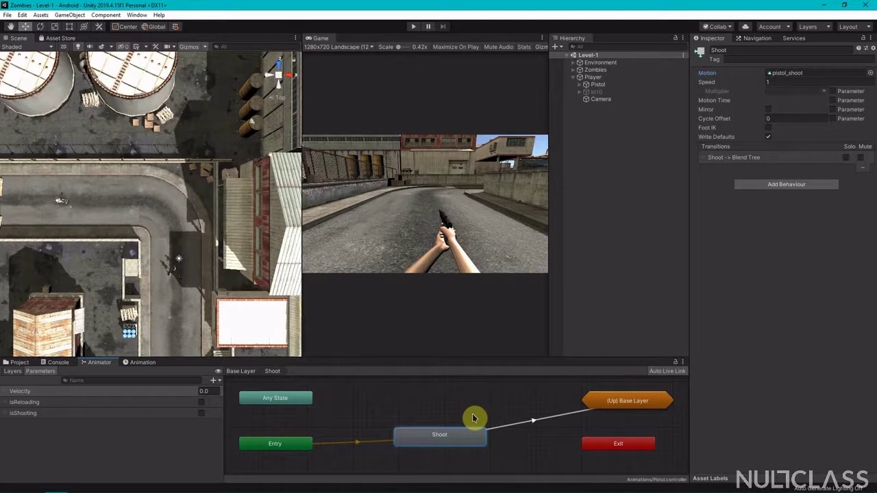
Return to the Base Layer graph and preview the pistol_shoot animation clip, stopping the playback.
{"action": "left_click", "coordinate": [241, 371]}
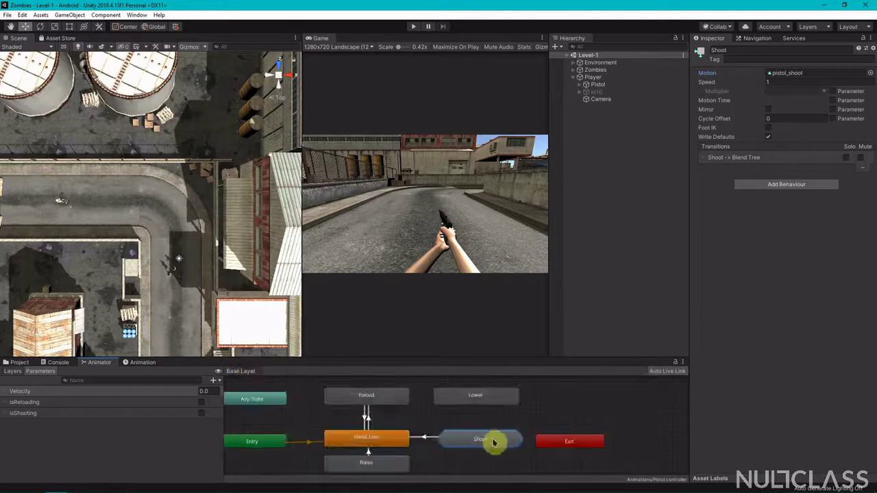
{"action": "left_click", "coordinate": [439, 418]}
{"action": "left_click", "coordinate": [142, 364]}
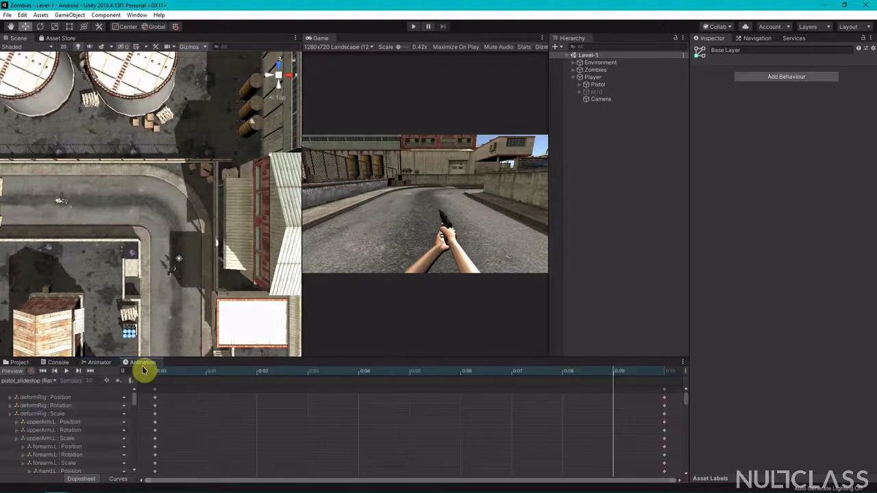
{"action": "left_click", "coordinate": [20, 380]}
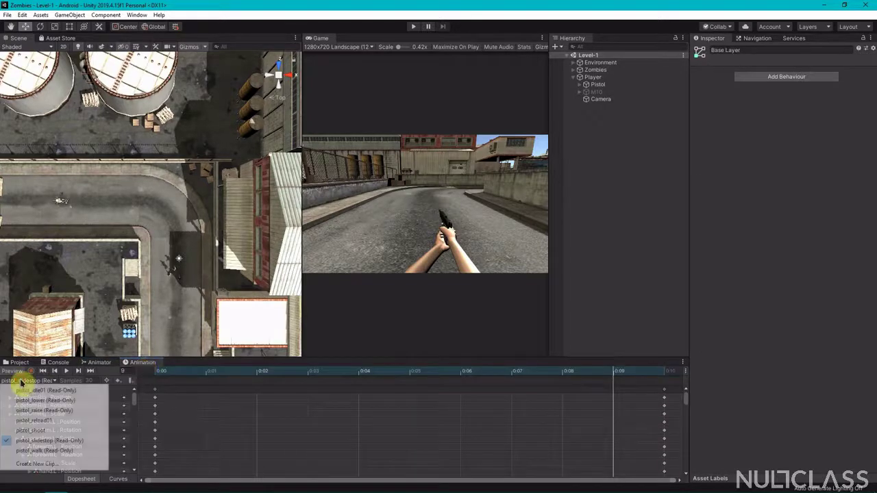
{"action": "left_click", "coordinate": [33, 430]}
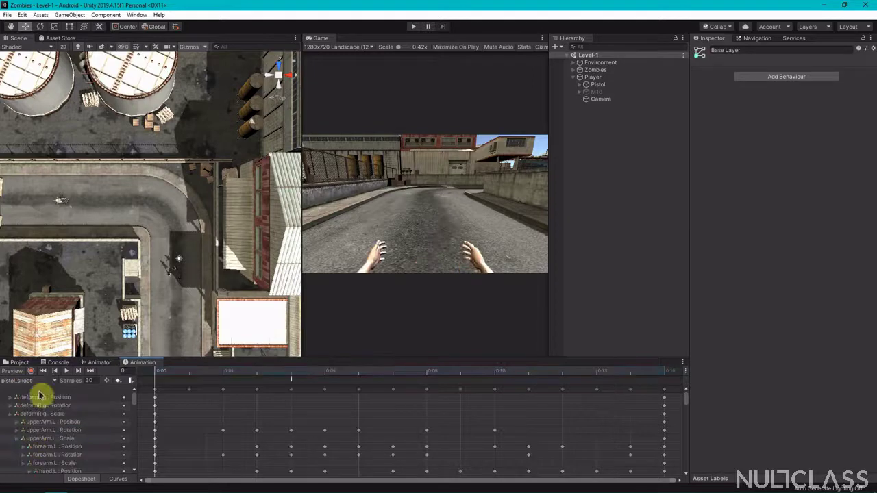
{"action": "left_click", "coordinate": [65, 372]}
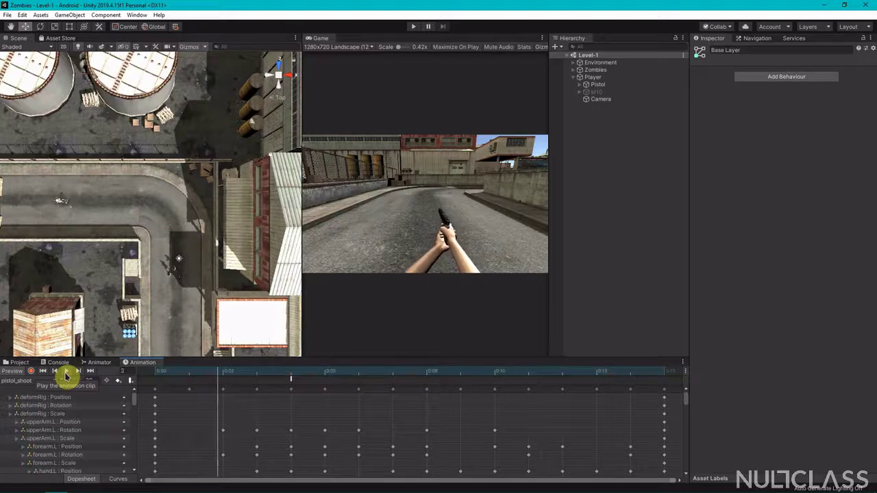
{"action": "left_click", "coordinate": [66, 373]}
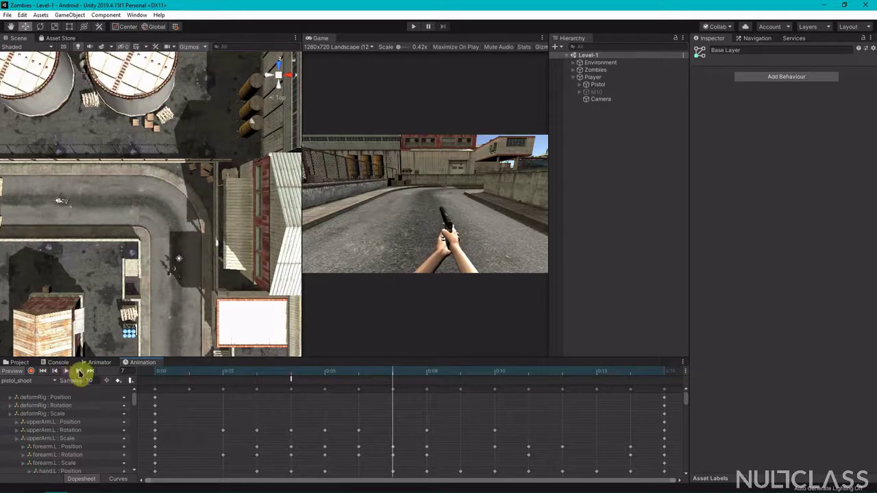
Delete the isShooting parameter from the Pistol animator controller.
{"action": "left_click", "coordinate": [99, 362]}
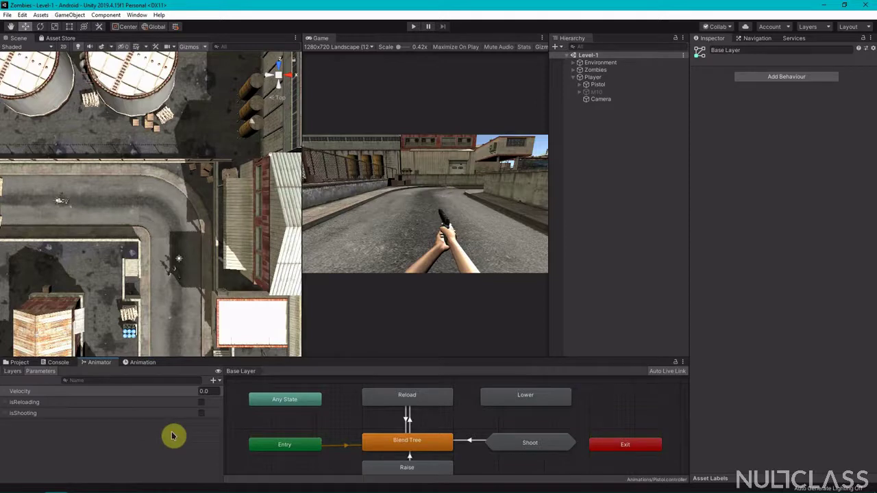
{"action": "right_click", "coordinate": [58, 415]}
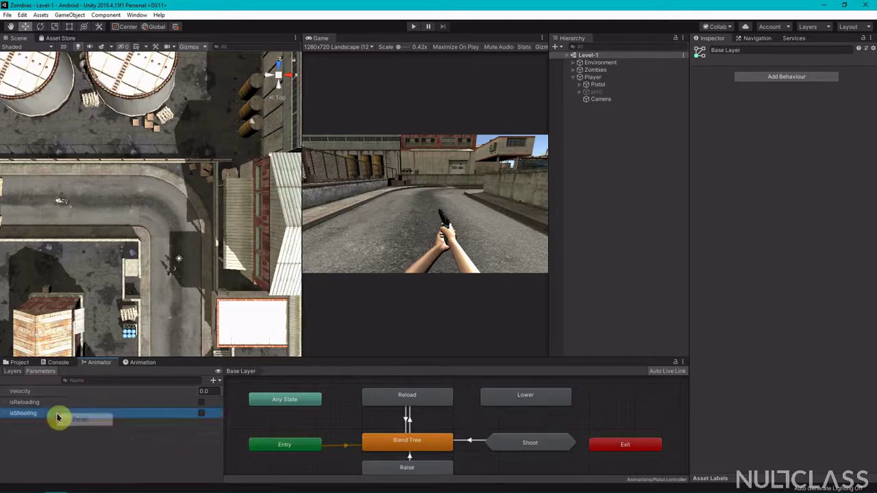
{"action": "left_click", "coordinate": [73, 418]}
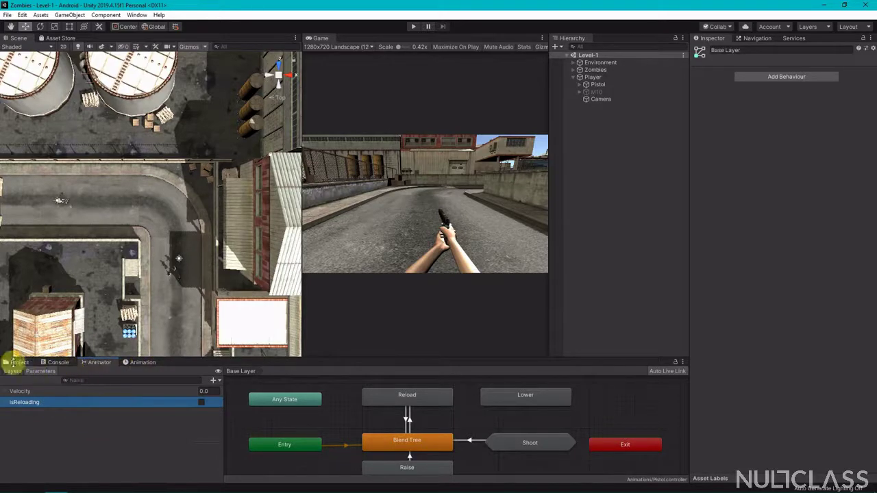
Create a new animator controller named M10 in the project's Animations folder.
{"action": "left_click", "coordinate": [18, 362]}
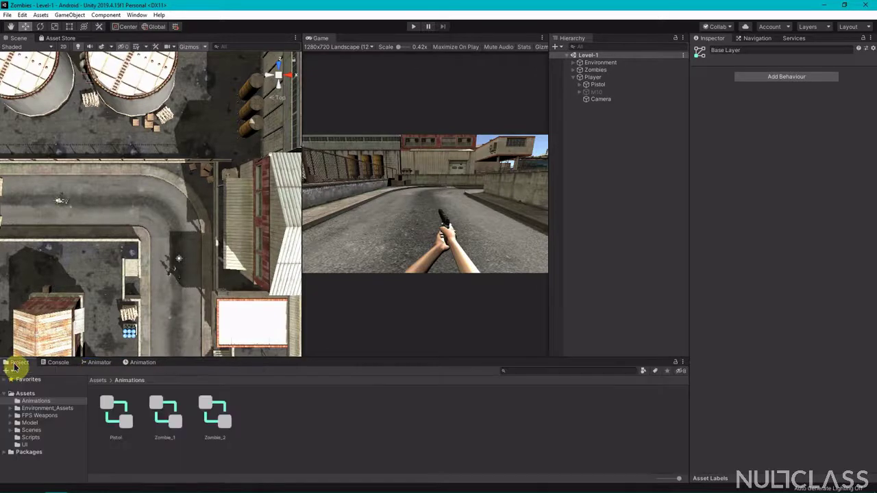
{"action": "right_click", "coordinate": [303, 450]}
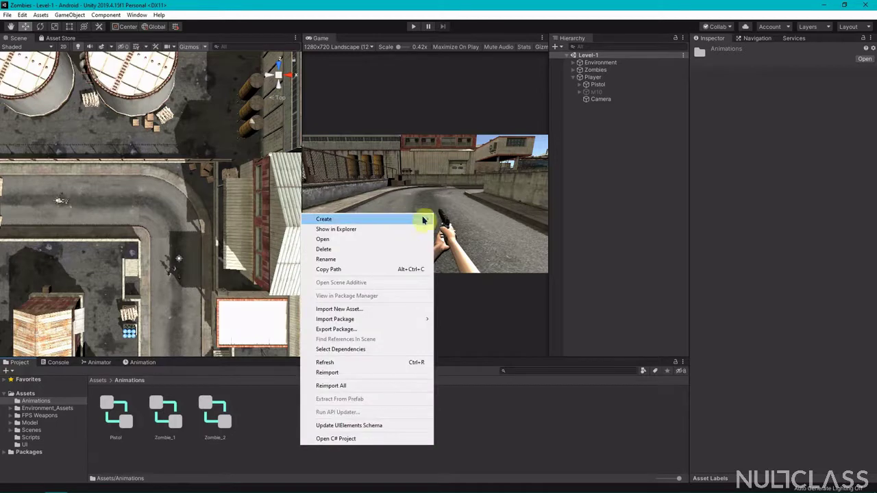
{"action": "mouse_move", "coordinate": [422, 219]}
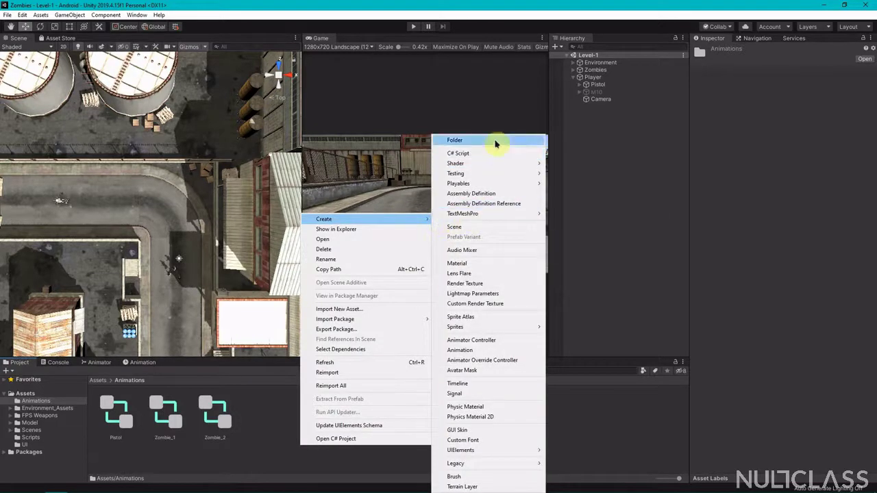
{"action": "left_click", "coordinate": [470, 341]}
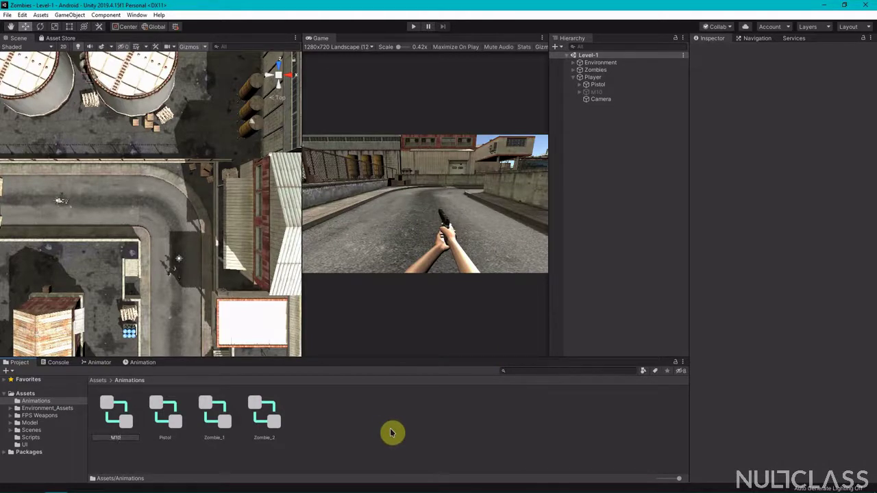
{"action": "key", "text": "Return"}
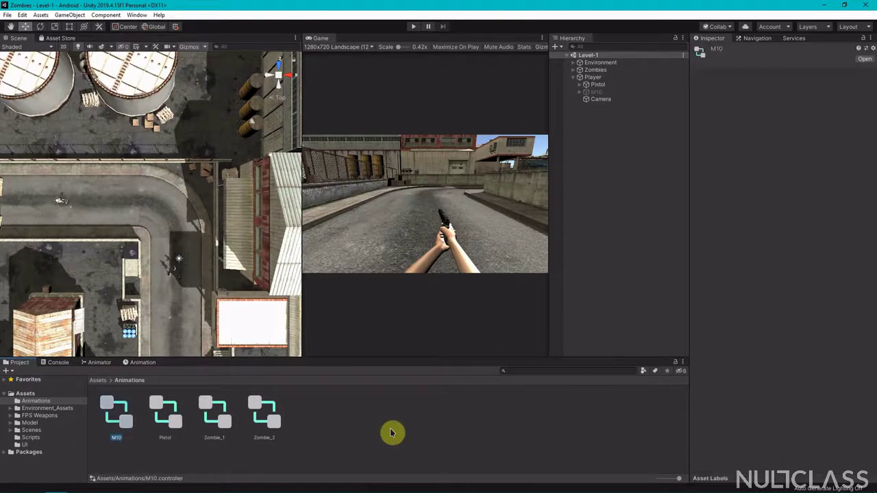
Assign the M10 controller to the Animator of the M10 object under Player and open its graph.
{"action": "left_click", "coordinate": [630, 93]}
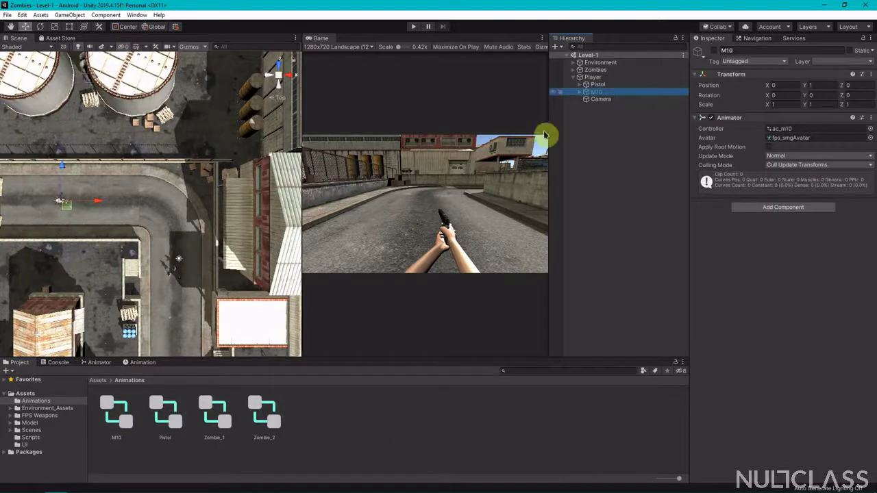
{"action": "left_click_drag", "start_coordinate": [115, 414], "coordinate": [826, 135]}
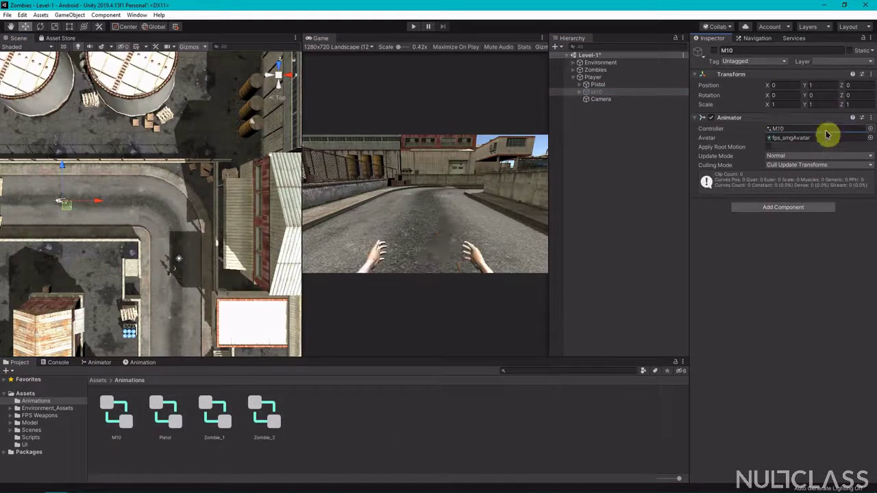
{"action": "left_click", "coordinate": [99, 363]}
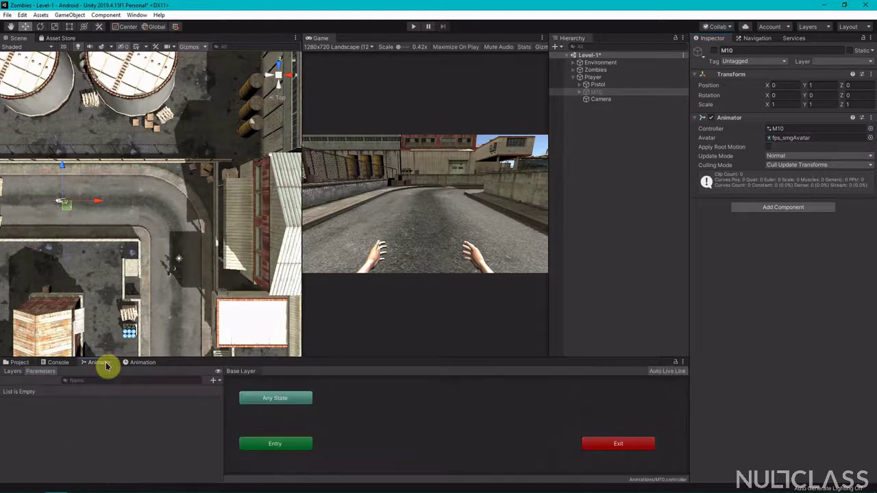
{"action": "left_click", "coordinate": [603, 101]}
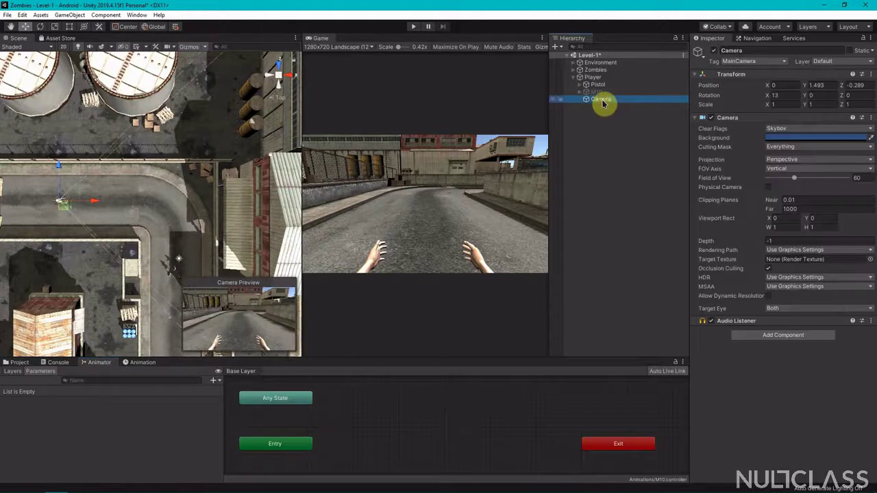
{"action": "left_click", "coordinate": [598, 92]}
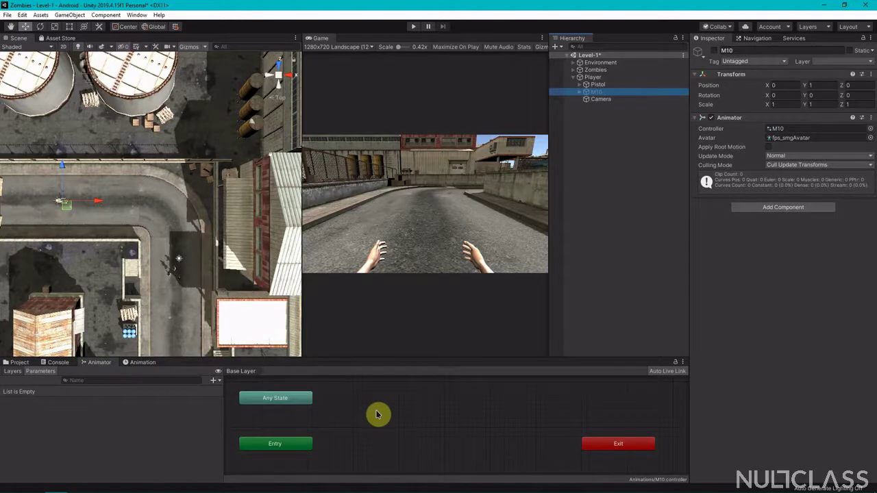
Delete the M10 animator controller from the project's Animations folder.
{"action": "left_click", "coordinate": [25, 365]}
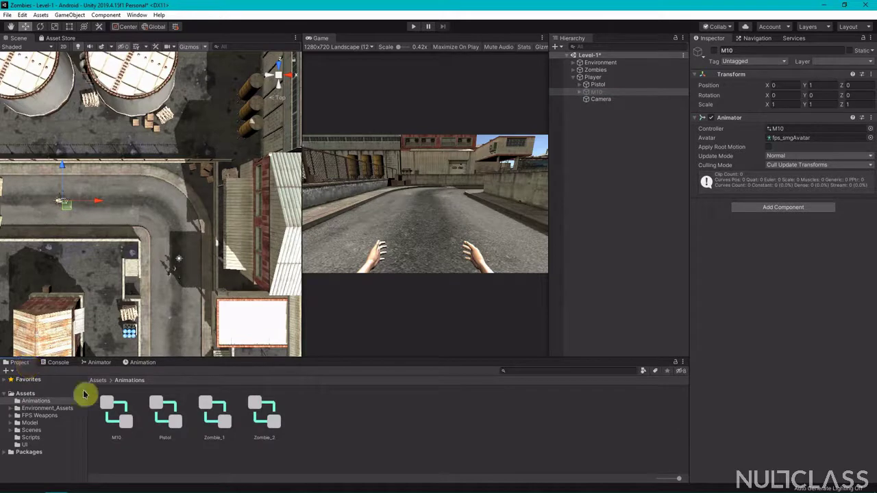
{"action": "left_click", "coordinate": [122, 412]}
{"action": "key", "text": "Delete"}
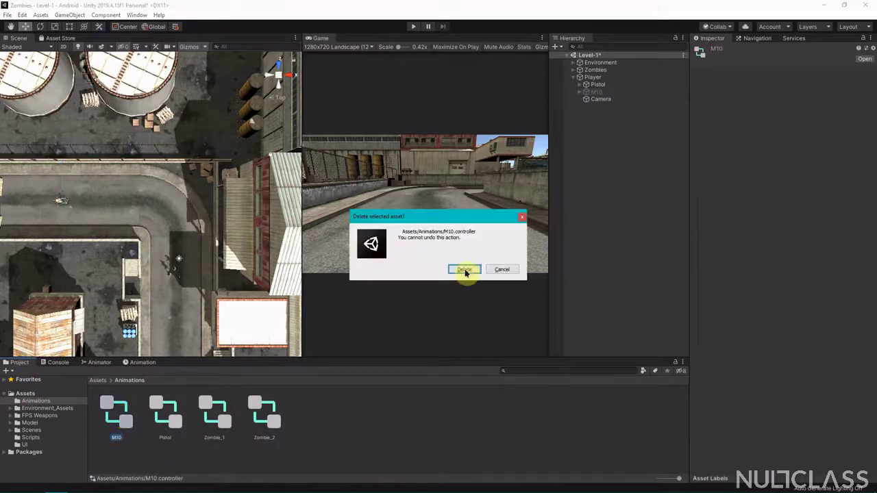
{"action": "left_click", "coordinate": [465, 270]}
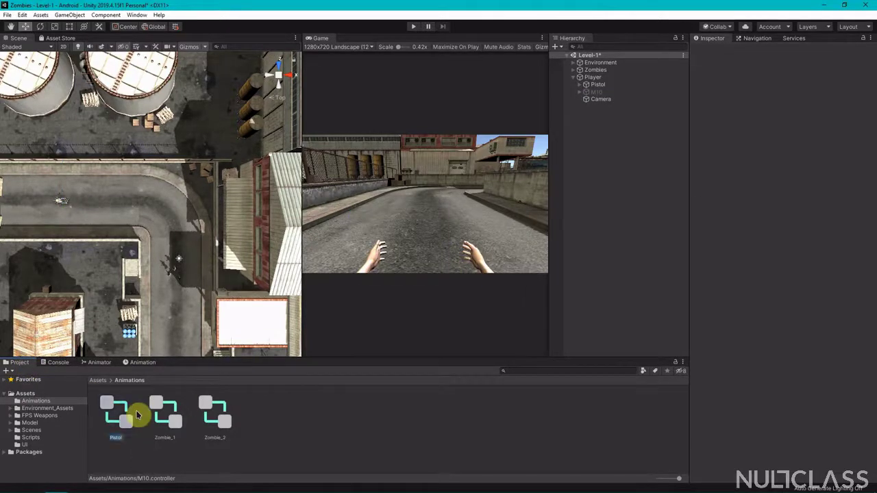
Show the Pistol controller in File Explorer, duplicate its file there and rename the copy M10_.controller.
{"action": "right_click", "coordinate": [124, 411]}
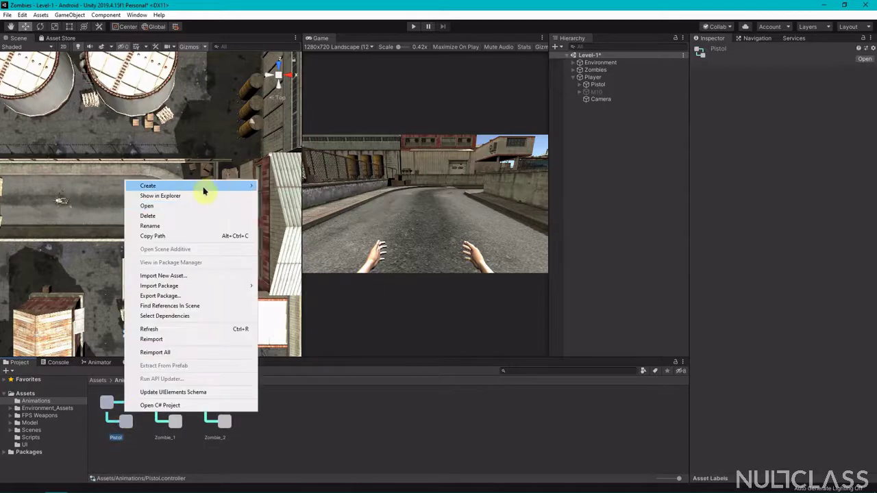
{"action": "left_click", "coordinate": [194, 198]}
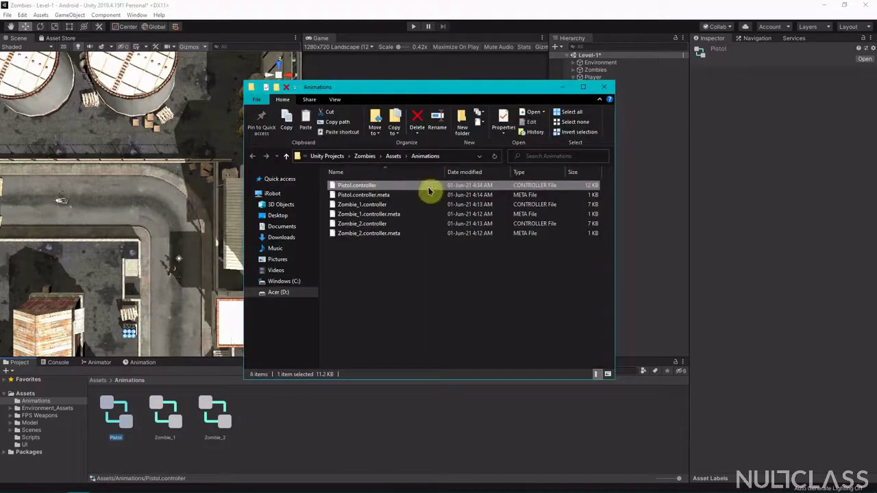
{"action": "key", "text": "ctrl+c"}
{"action": "key", "text": "ctrl+v"}
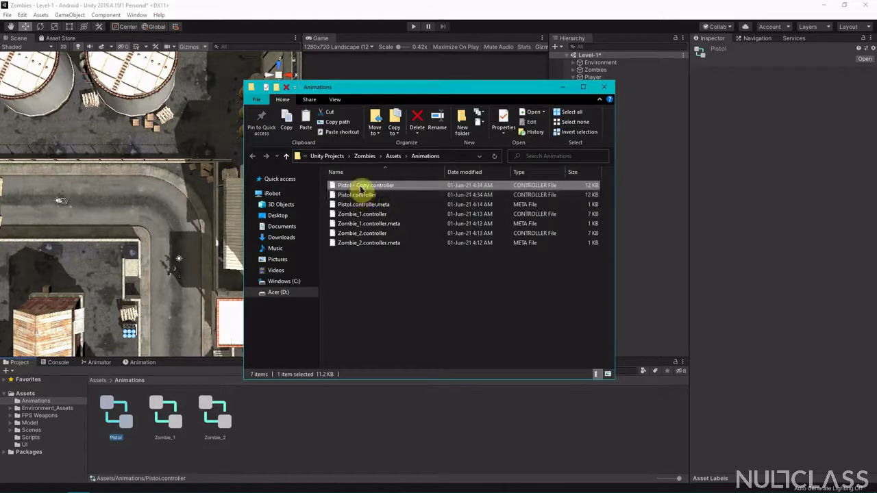
{"action": "key", "text": "F2"}
{"action": "type", "text": "M1911"}
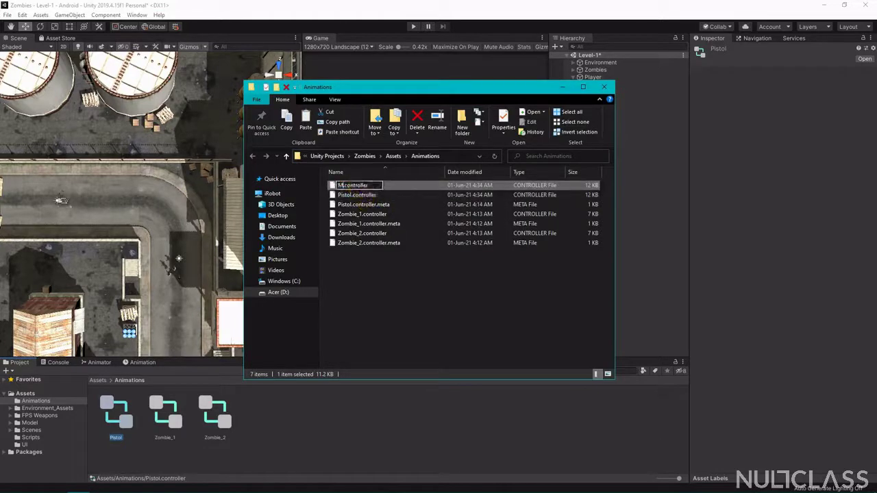
{"action": "key", "text": "Return"}
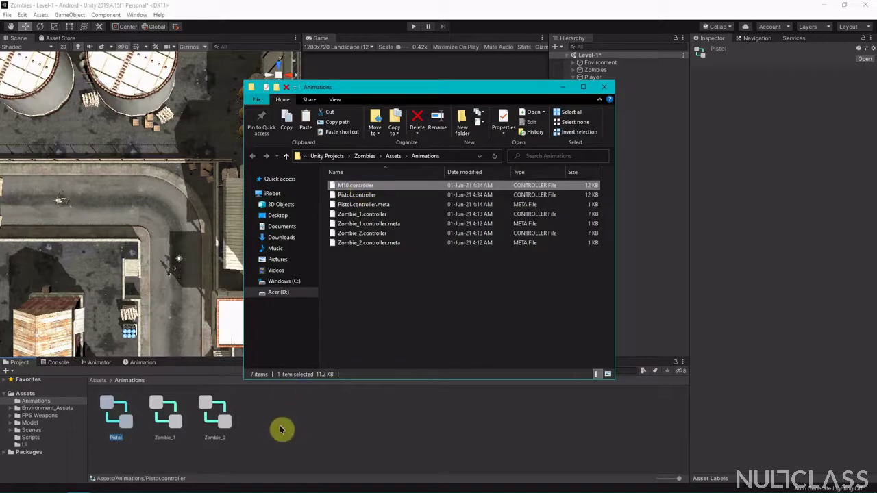
Open the M10_ controller and set the Raise state's motion to m10_raise.
{"action": "right_click", "coordinate": [117, 422]}
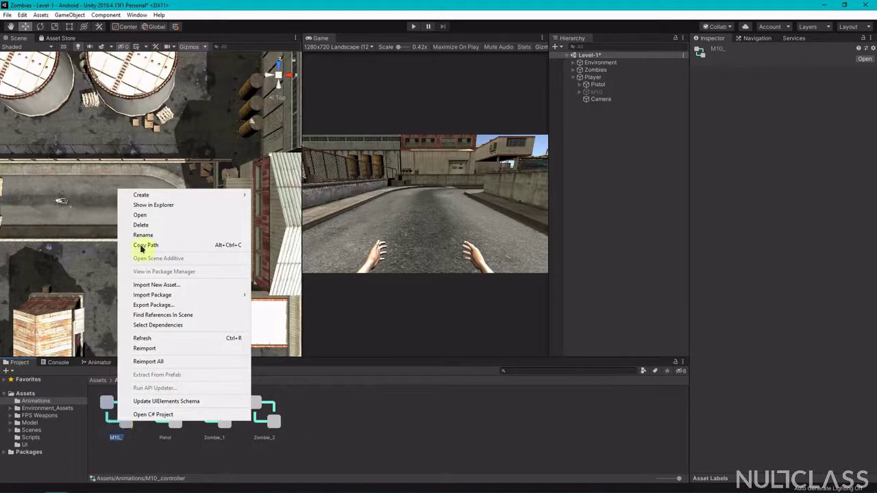
{"action": "left_click", "coordinate": [159, 216]}
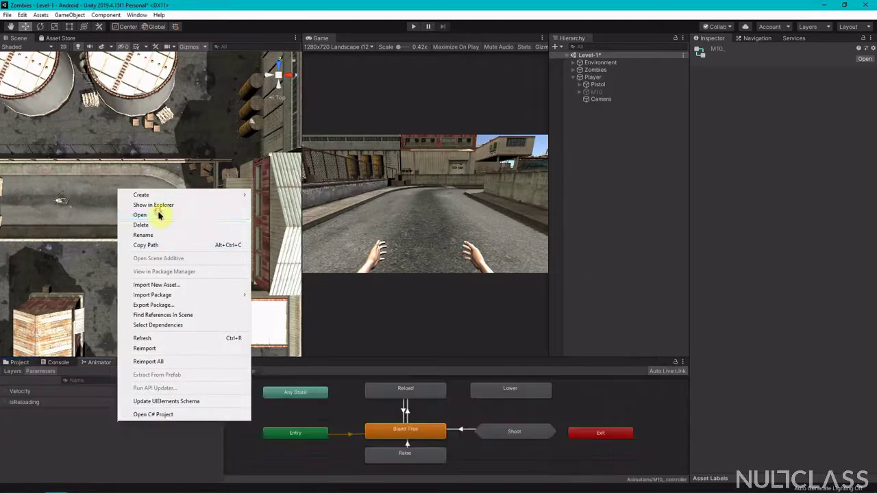
{"action": "left_click", "coordinate": [442, 455]}
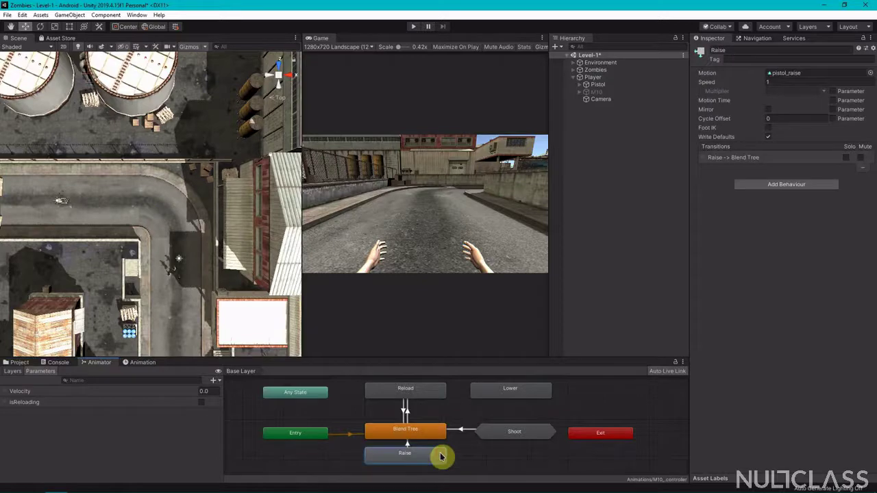
{"action": "left_click", "coordinate": [870, 73]}
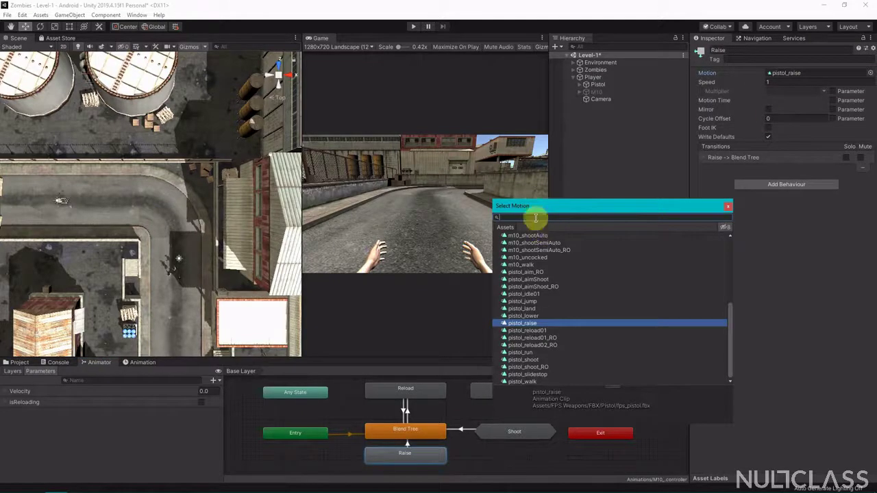
{"action": "type", "text": "m10"}
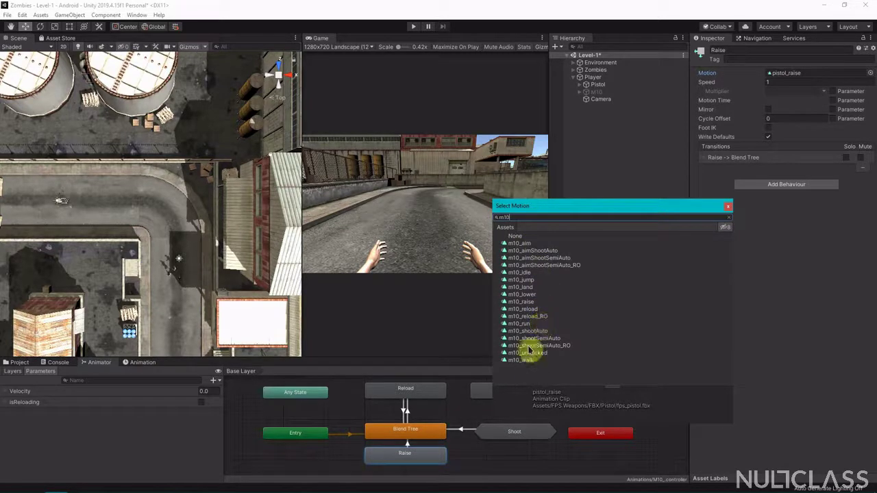
{"action": "double_click", "coordinate": [532, 303]}
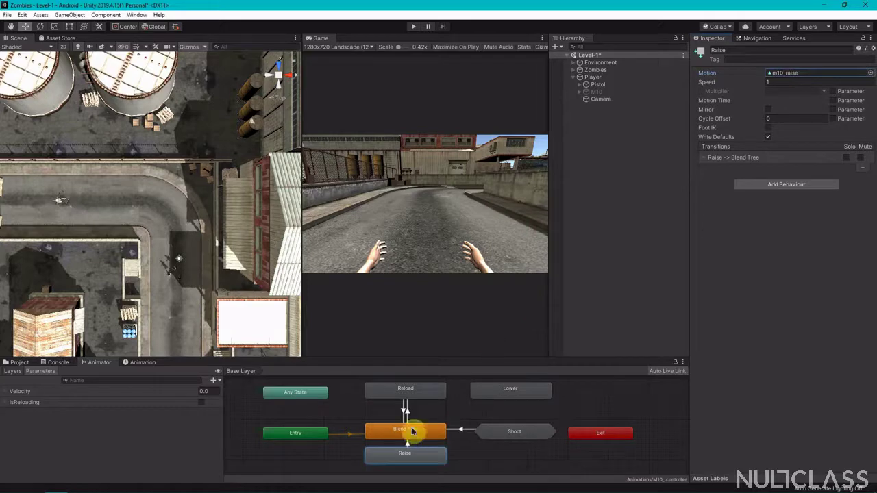
Set the Reload state's motion to m10_reload.
{"action": "left_click", "coordinate": [405, 390]}
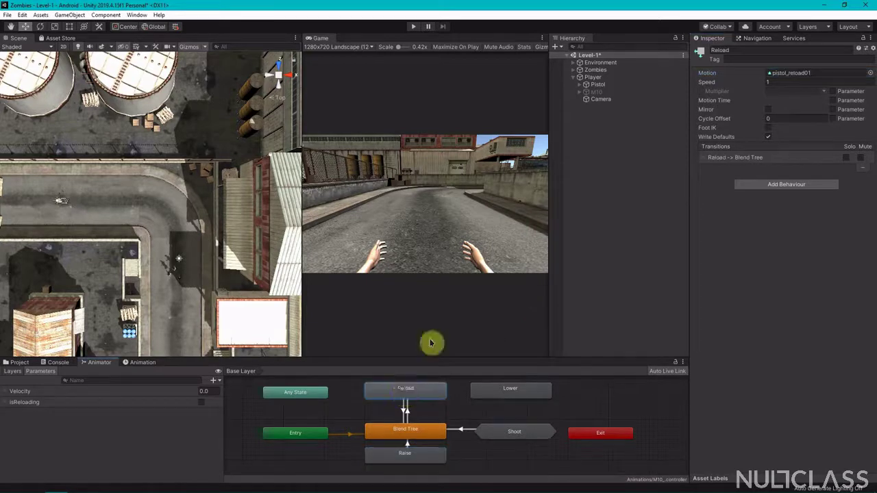
{"action": "left_click", "coordinate": [870, 73]}
{"action": "type", "text": "m10"}
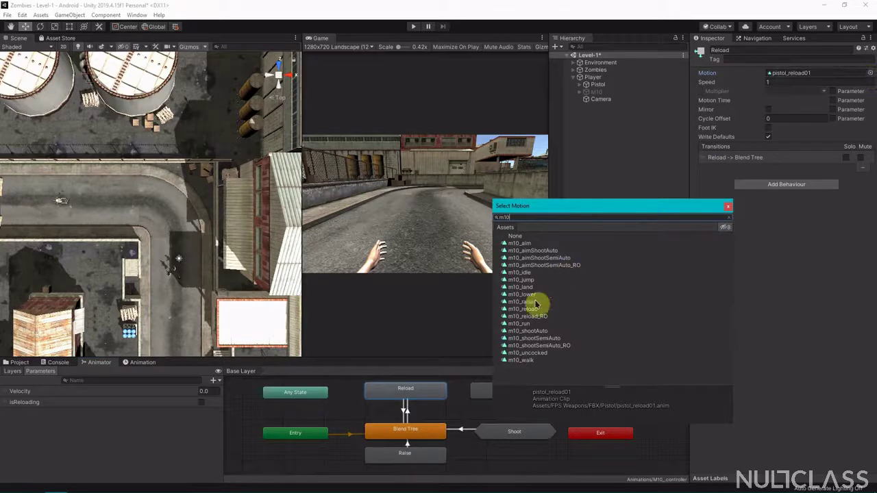
{"action": "double_click", "coordinate": [526, 310]}
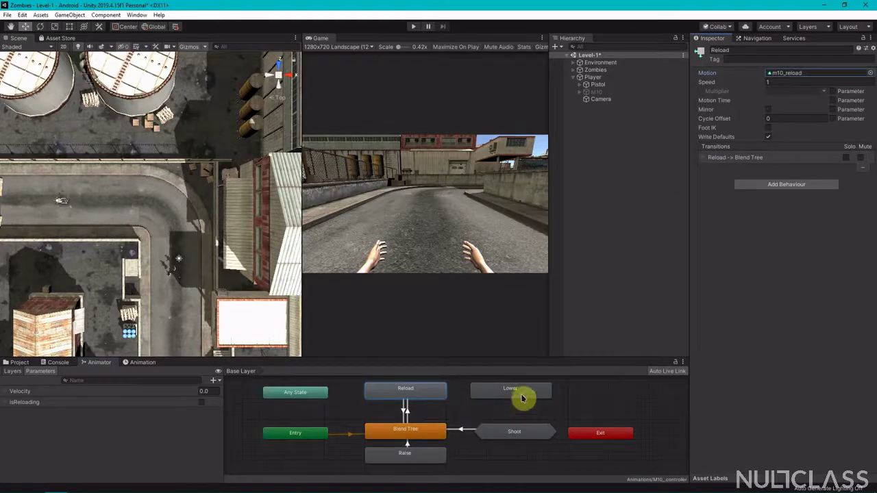
Set the Lower state's motion to m10_lower.
{"action": "left_click", "coordinate": [521, 393]}
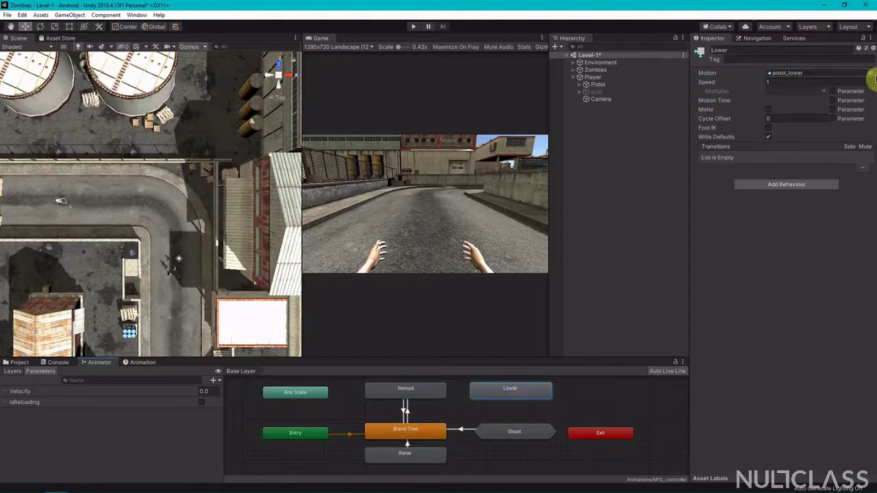
{"action": "left_click", "coordinate": [871, 73]}
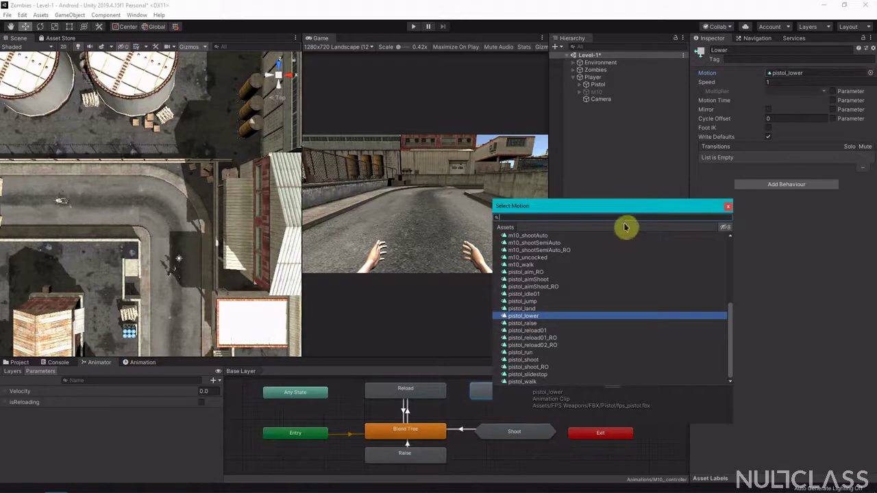
{"action": "type", "text": "m10"}
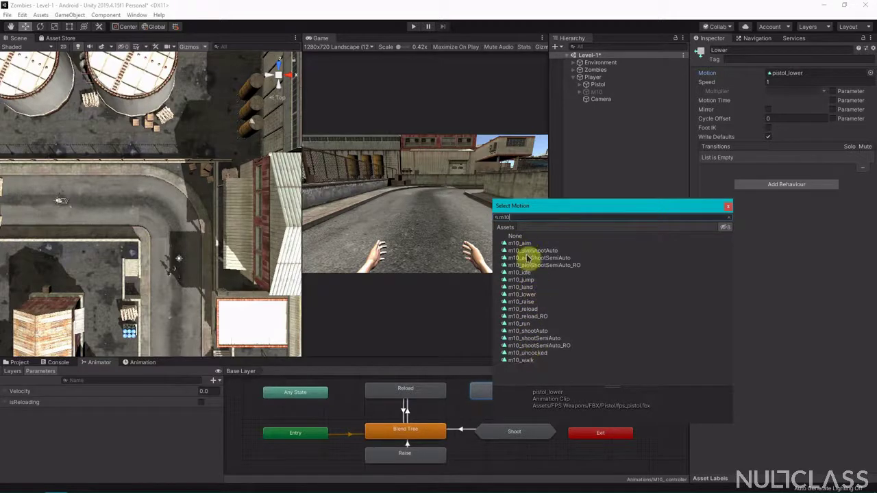
{"action": "double_click", "coordinate": [525, 295]}
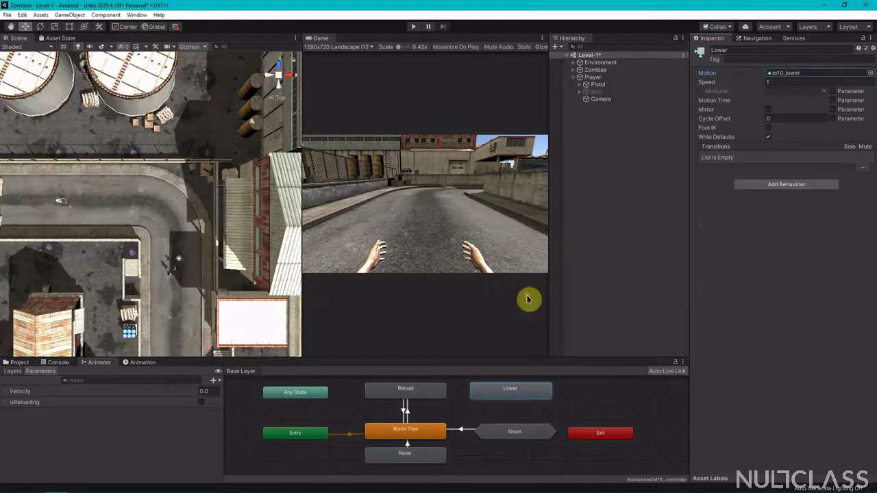
Set the motion of the Shoot state inside the Shoot sub-state machine to m10_shootAuto.
{"action": "left_click", "coordinate": [518, 433]}
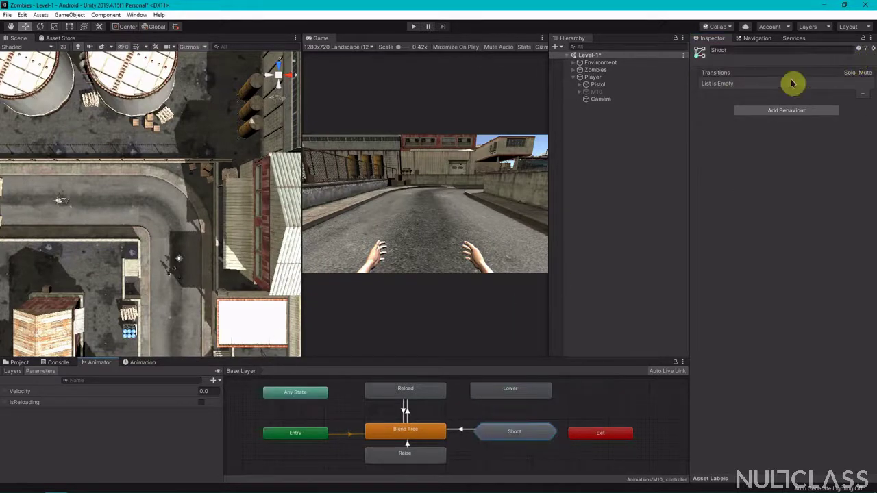
{"action": "double_click", "coordinate": [522, 434]}
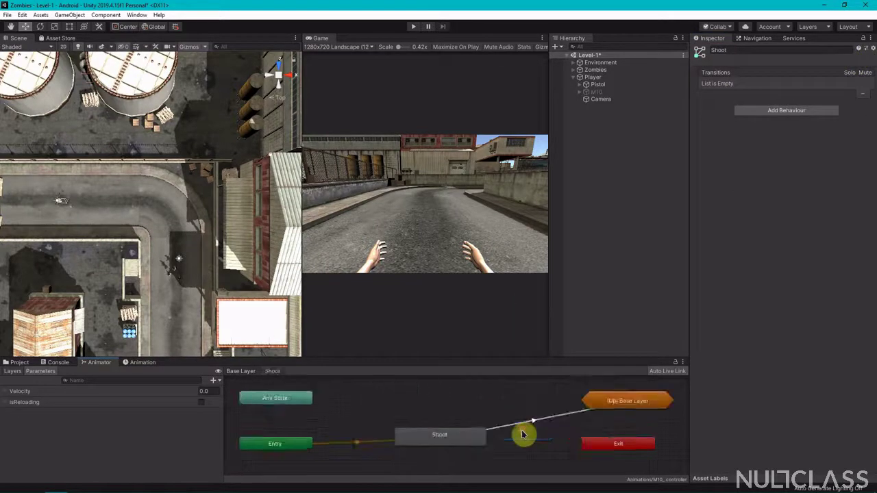
{"action": "left_click", "coordinate": [452, 437]}
{"action": "left_click", "coordinate": [870, 73]}
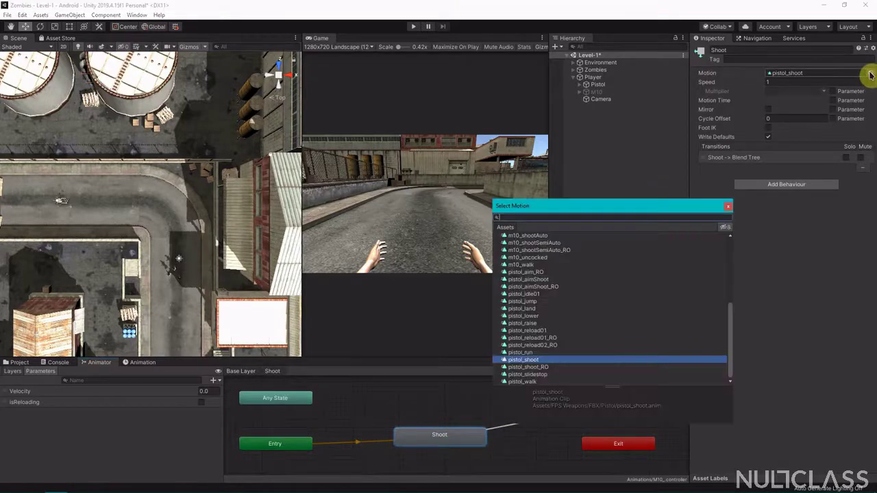
{"action": "type", "text": "m10"}
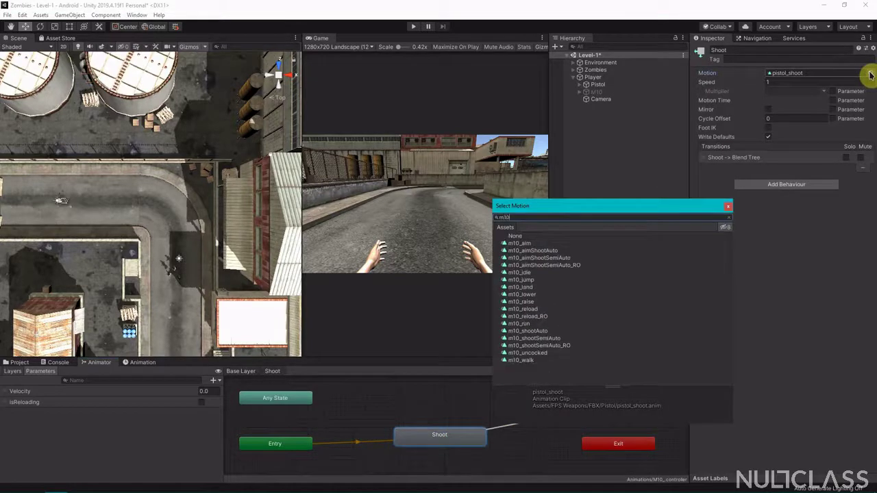
{"action": "double_click", "coordinate": [528, 332]}
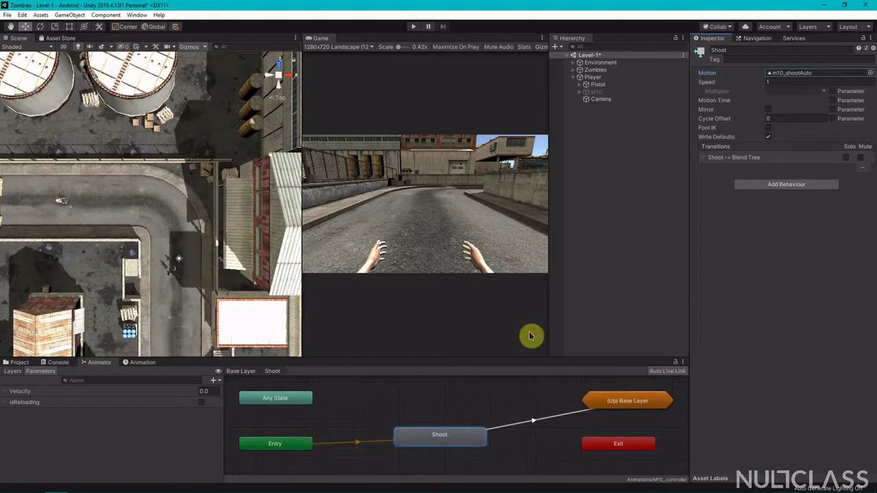
Open the Blend Tree in the base layer and replace its pistol_idle01 motion with m10_idle.
{"action": "left_click", "coordinate": [241, 372]}
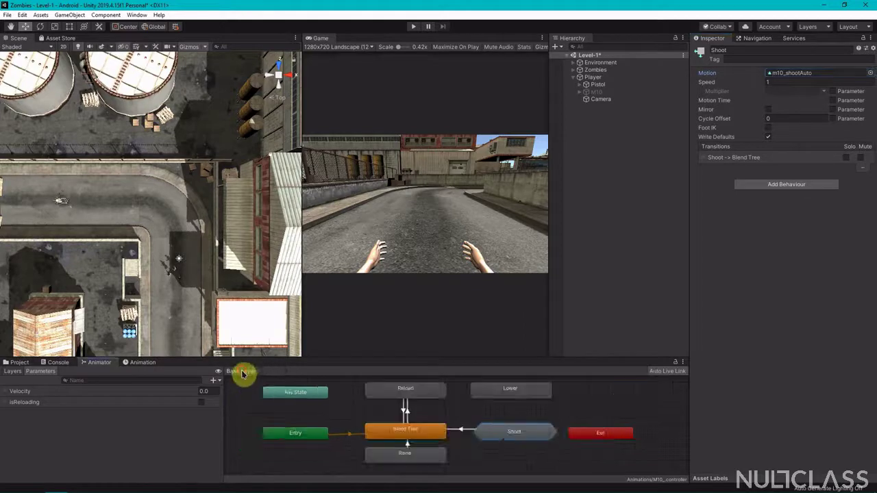
{"action": "double_click", "coordinate": [415, 436]}
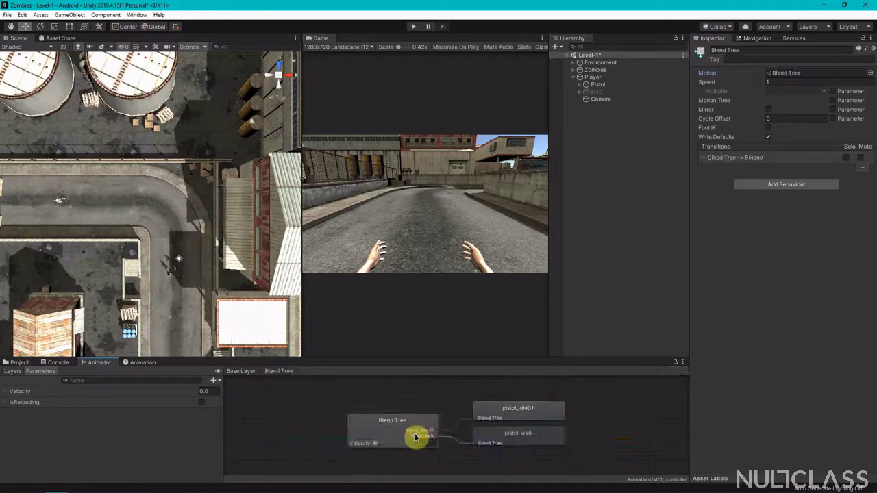
{"action": "left_click", "coordinate": [504, 413]}
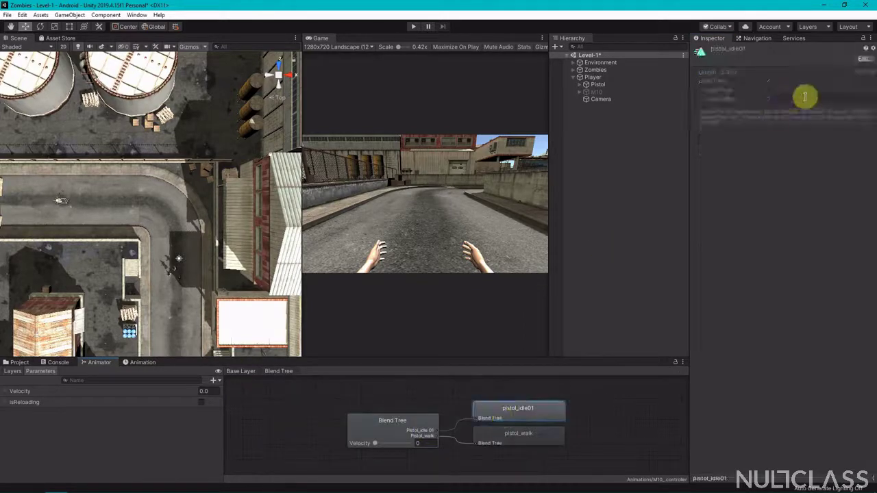
{"action": "left_click", "coordinate": [399, 427]}
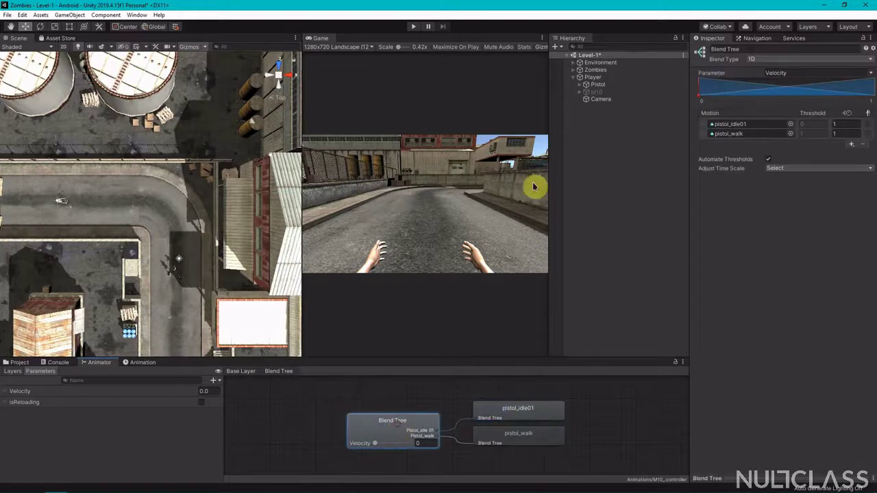
{"action": "left_click", "coordinate": [790, 124]}
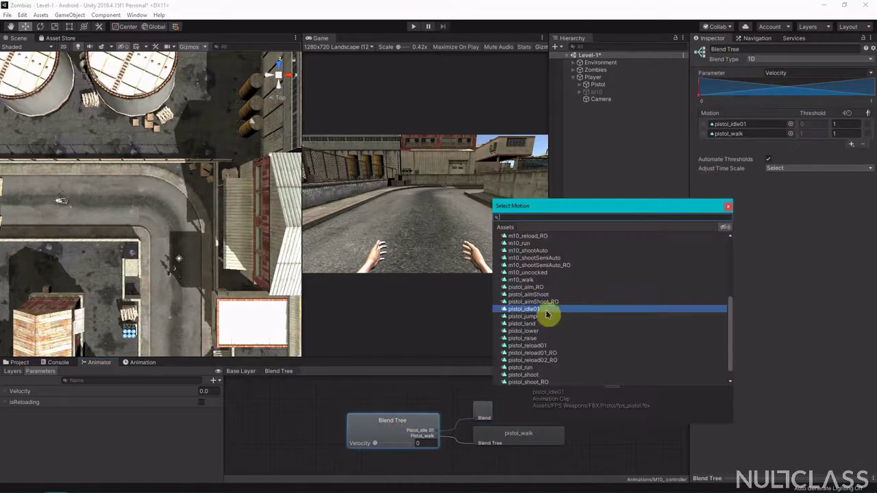
{"action": "type", "text": "m10"}
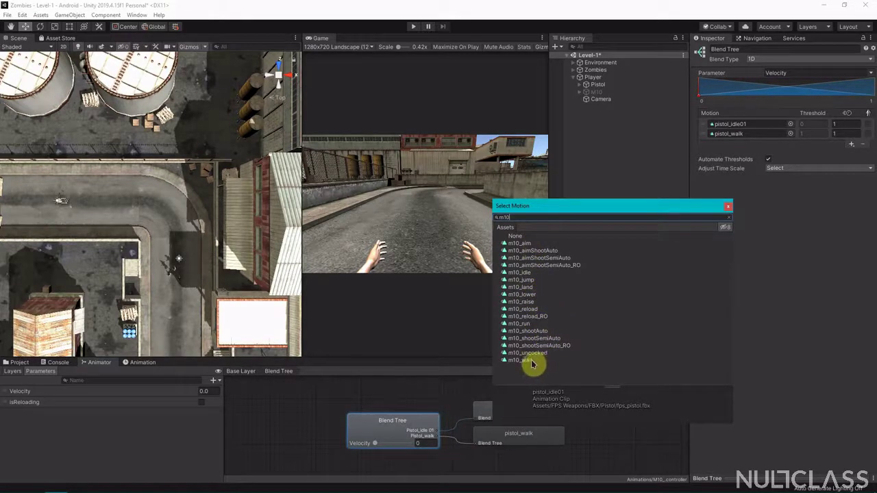
{"action": "double_click", "coordinate": [525, 272]}
Replace the Blend Tree's pistol_walk motion with m10_walk and return to the base layer.
{"action": "left_click", "coordinate": [791, 133]}
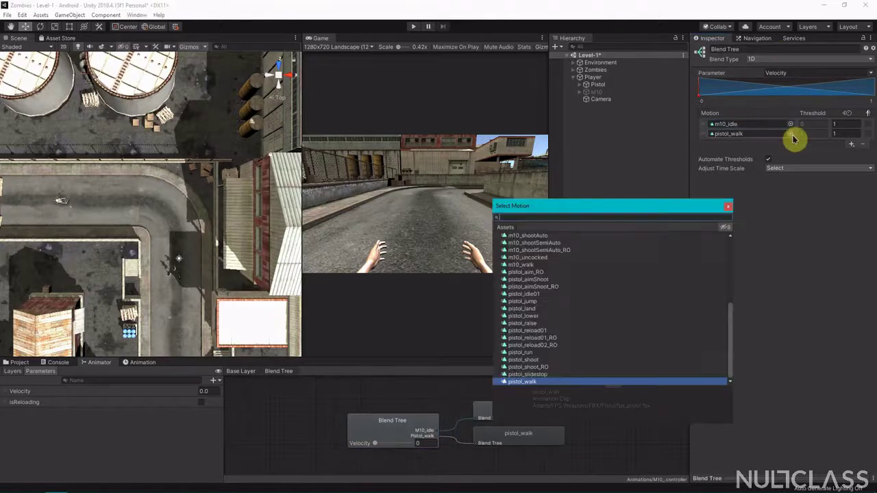
{"action": "type", "text": "m10"}
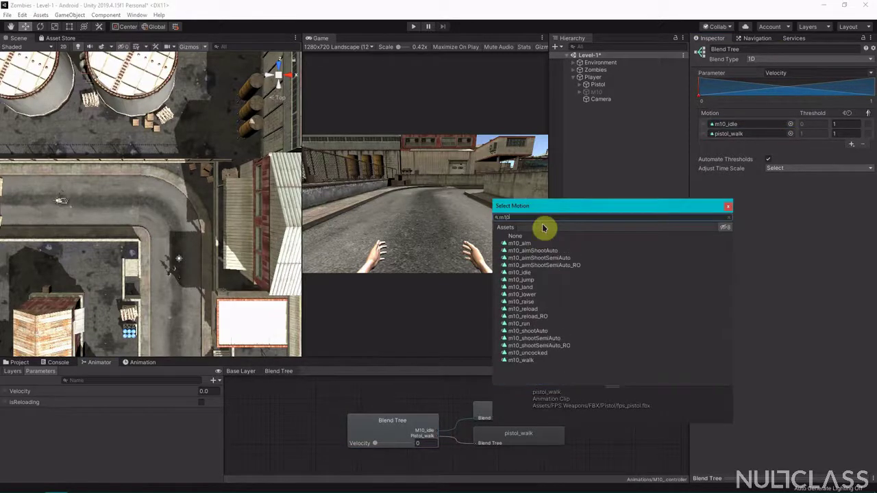
{"action": "double_click", "coordinate": [528, 359]}
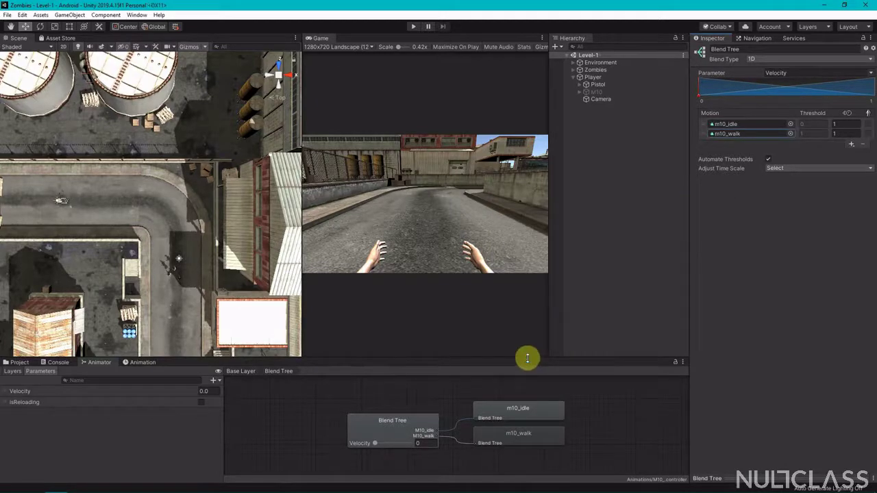
{"action": "left_click", "coordinate": [241, 372]}
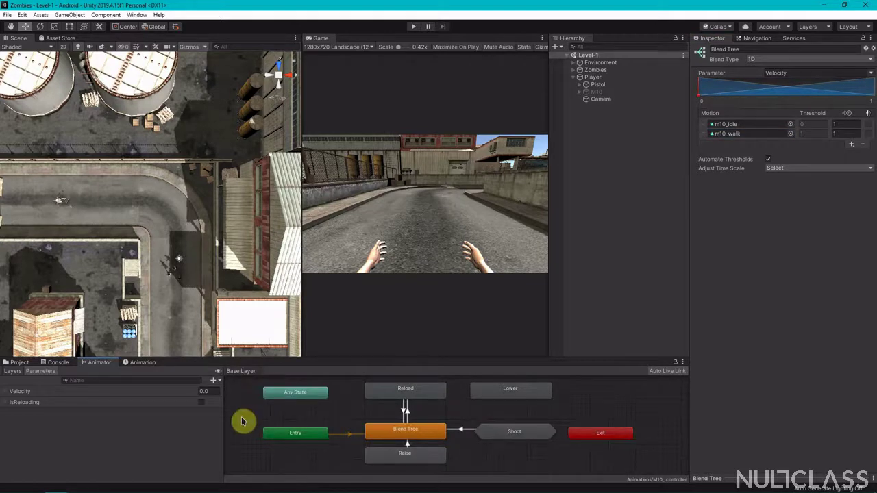
{"action": "left_click", "coordinate": [136, 403]}
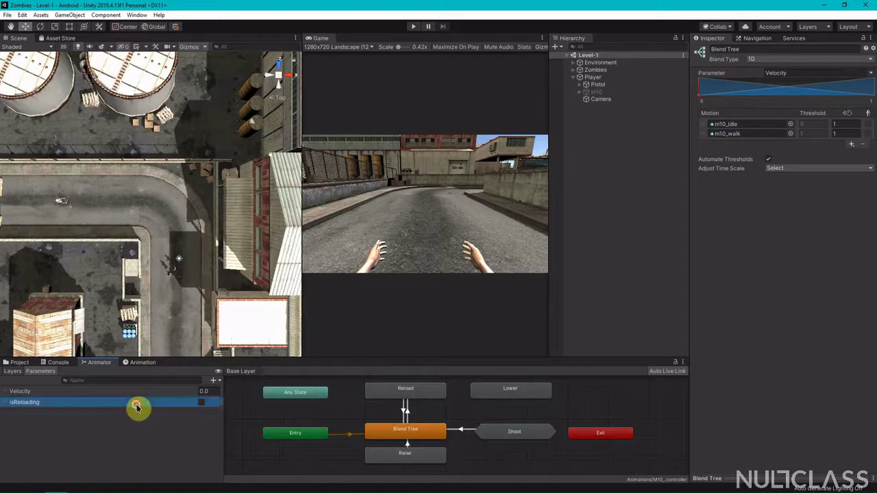
{"action": "left_click", "coordinate": [135, 404]}
{"action": "left_click", "coordinate": [137, 424]}
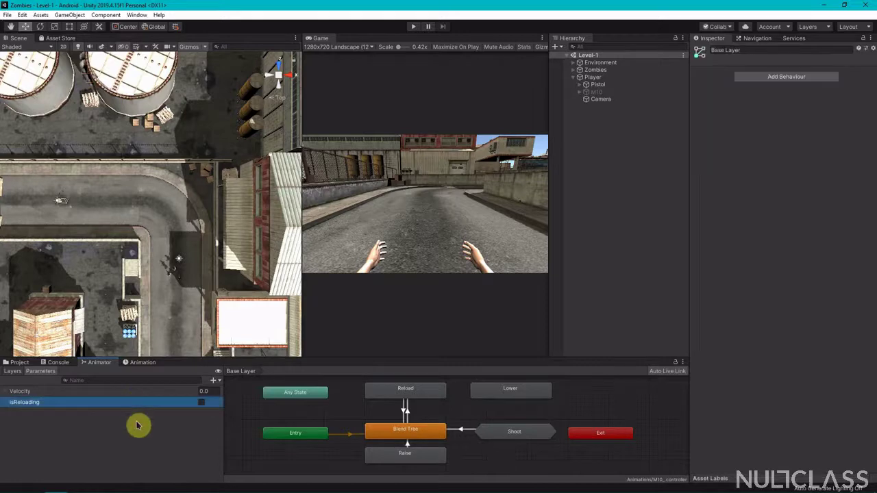
Open the SlideStop layer and set the SlideStop state's motion to m10_uncocked.
{"action": "left_click", "coordinate": [10, 373]}
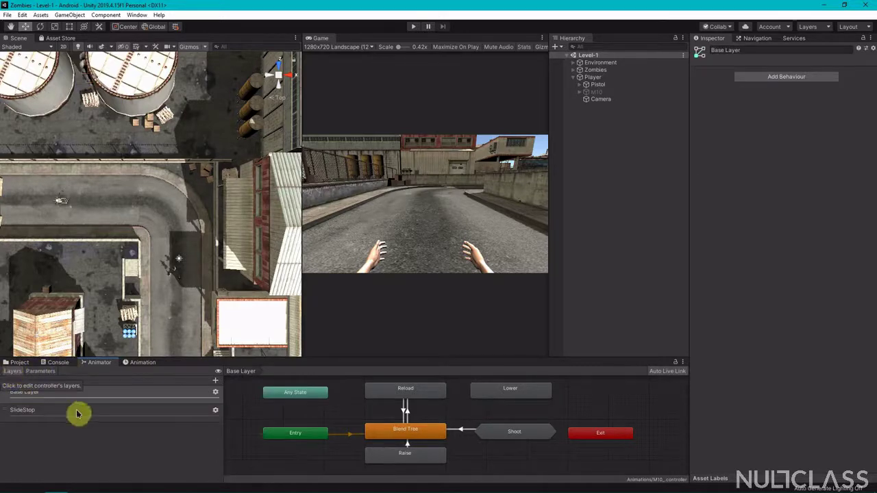
{"action": "left_click", "coordinate": [106, 411]}
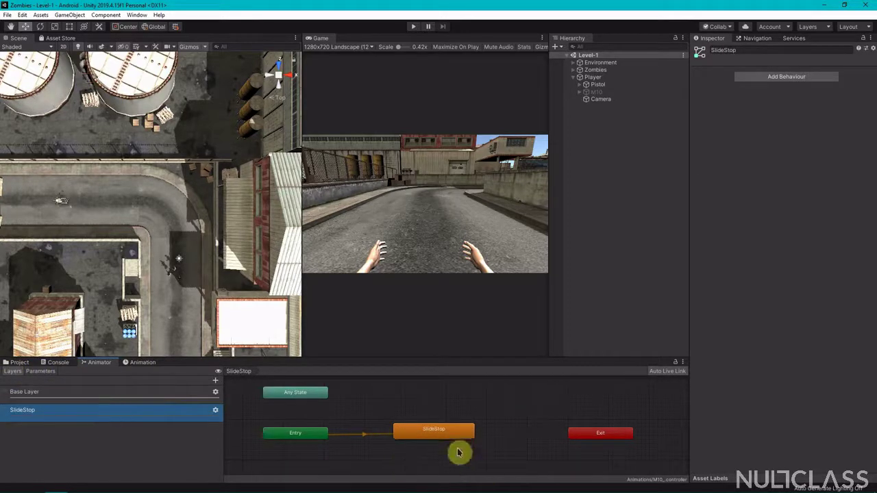
{"action": "left_click", "coordinate": [447, 438]}
{"action": "double_click", "coordinate": [447, 437]}
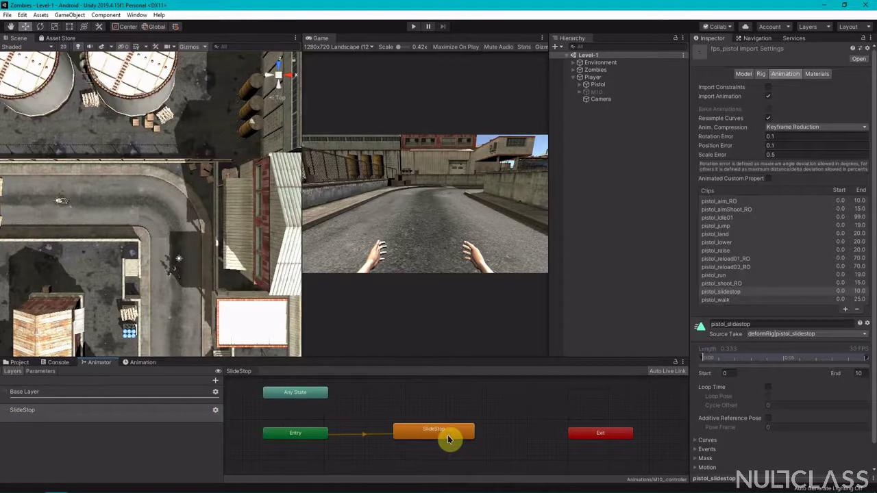
{"action": "left_click", "coordinate": [449, 439]}
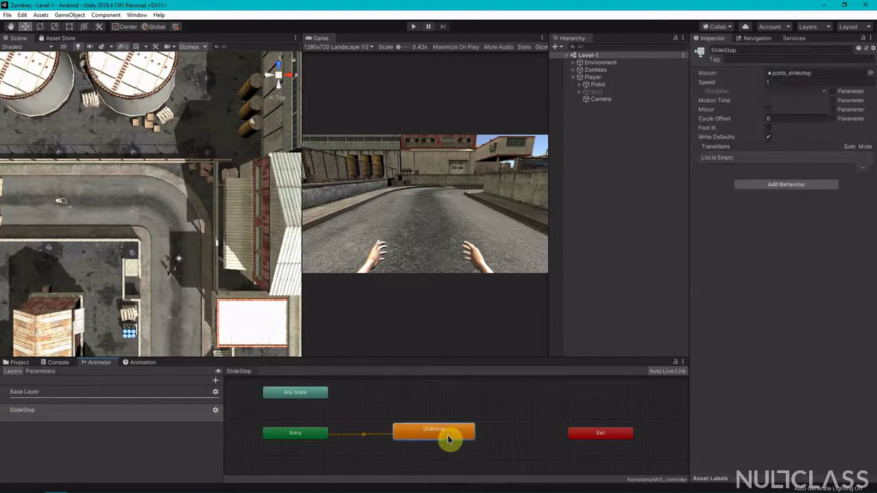
{"action": "left_click", "coordinate": [870, 73]}
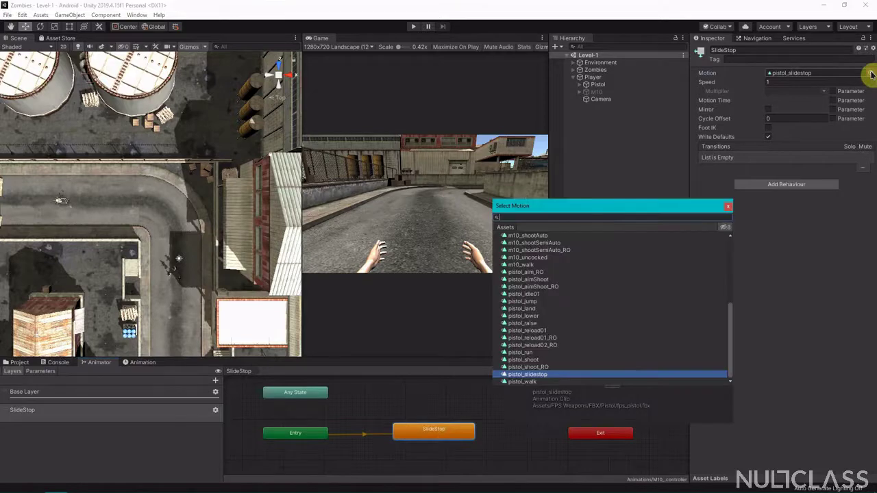
{"action": "type", "text": "m10"}
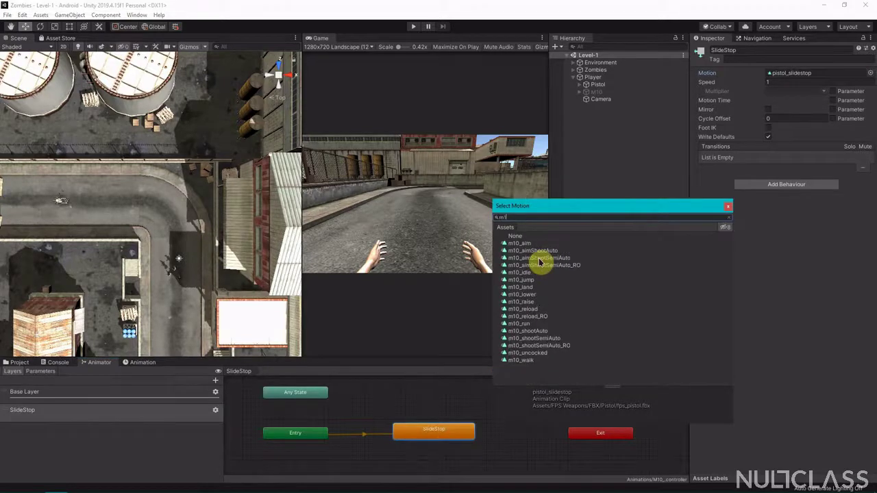
{"action": "double_click", "coordinate": [533, 354]}
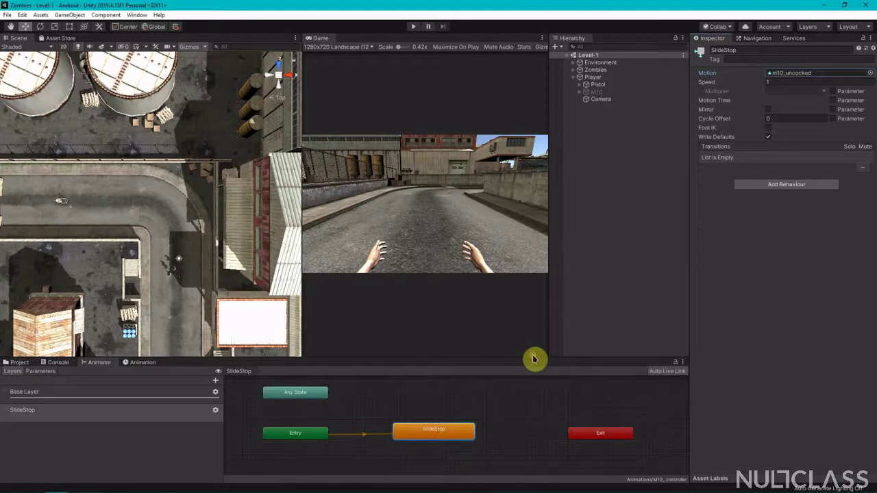
In the base layer's Shoot sub-state machine, change the Shoot state's motion to m10_shootSemiAuto.
{"action": "left_click", "coordinate": [174, 391]}
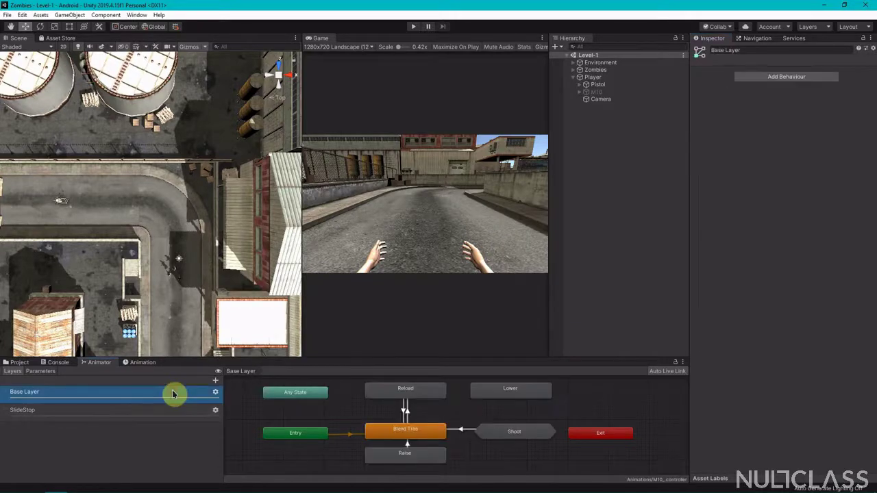
{"action": "left_click", "coordinate": [524, 435]}
{"action": "double_click", "coordinate": [524, 434]}
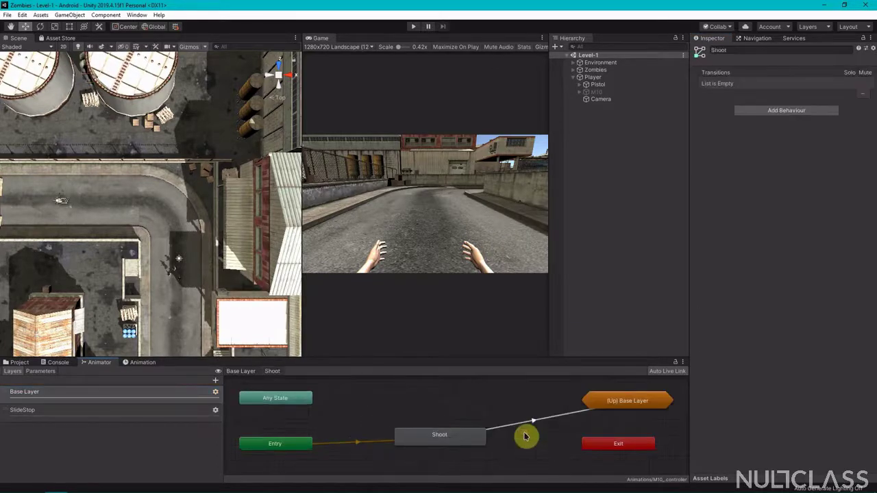
{"action": "left_click", "coordinate": [462, 436]}
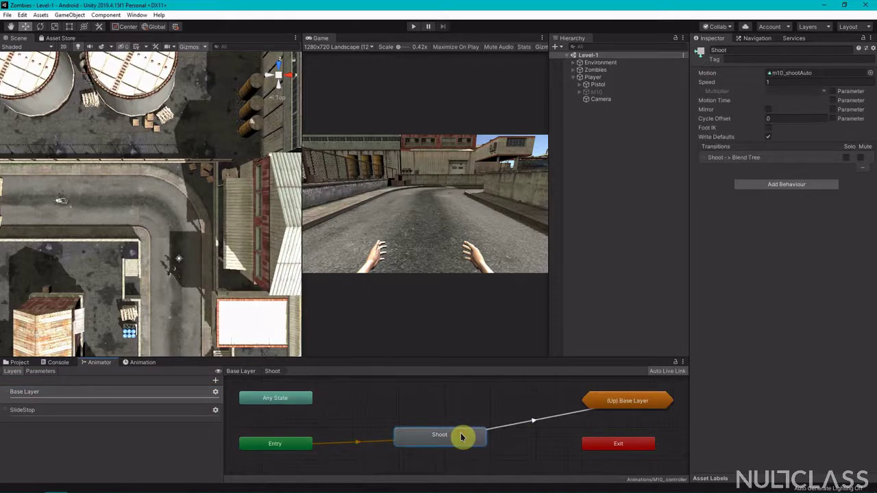
{"action": "left_click", "coordinate": [870, 72]}
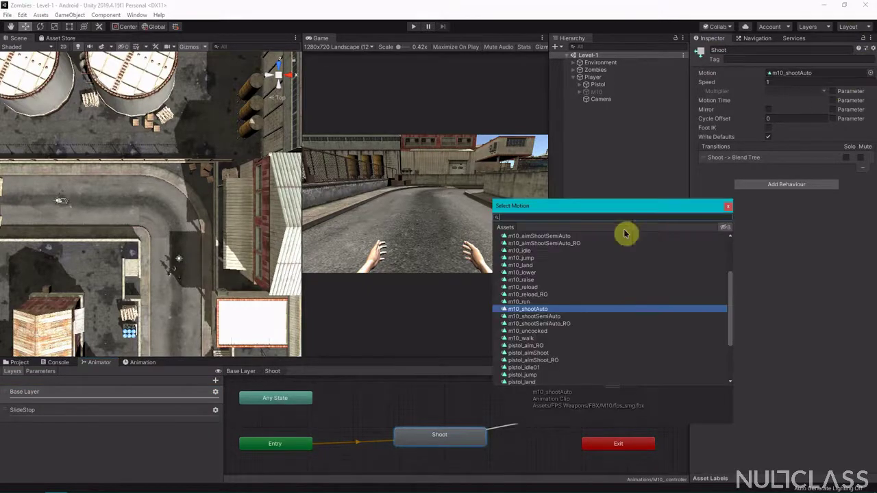
{"action": "double_click", "coordinate": [550, 316]}
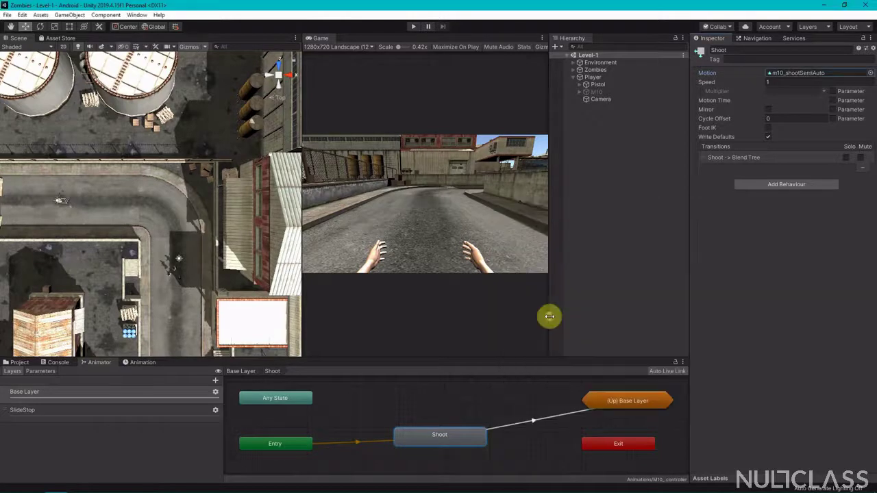
Assign the M10_ controller to the Animator of the M10 object under Player.
{"action": "left_click", "coordinate": [143, 363]}
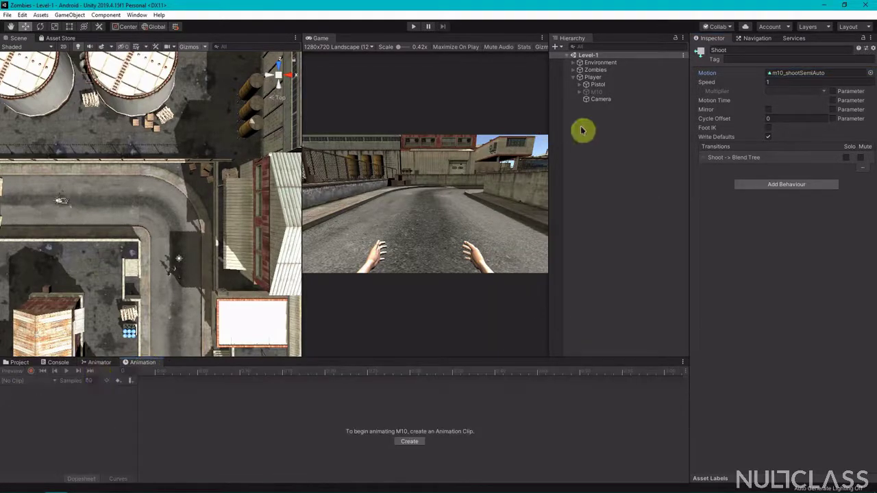
{"action": "left_click", "coordinate": [603, 91]}
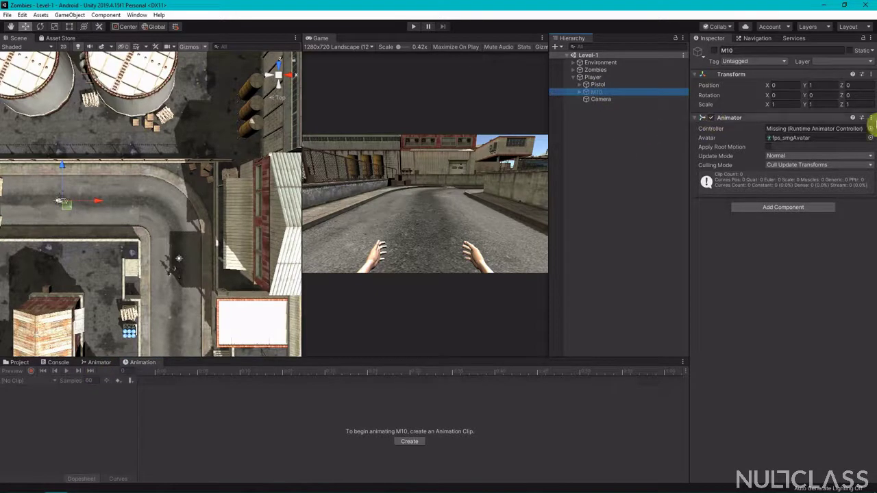
{"action": "left_click", "coordinate": [870, 128]}
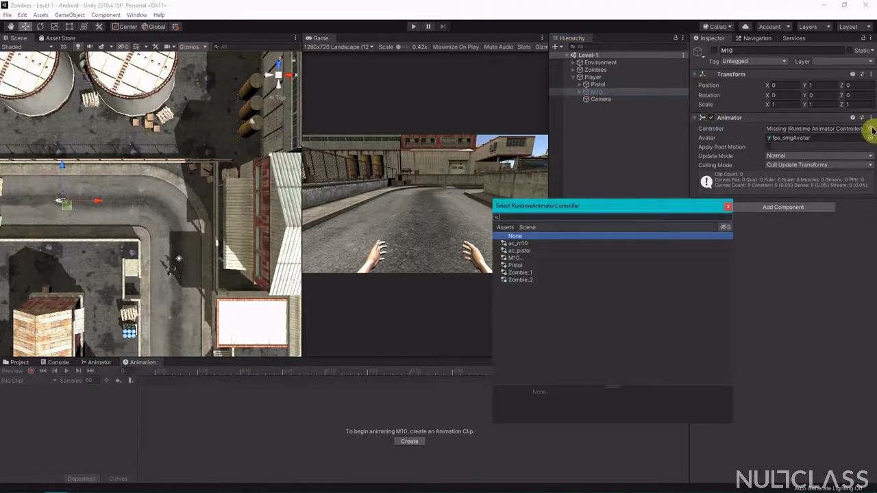
{"action": "double_click", "coordinate": [516, 262]}
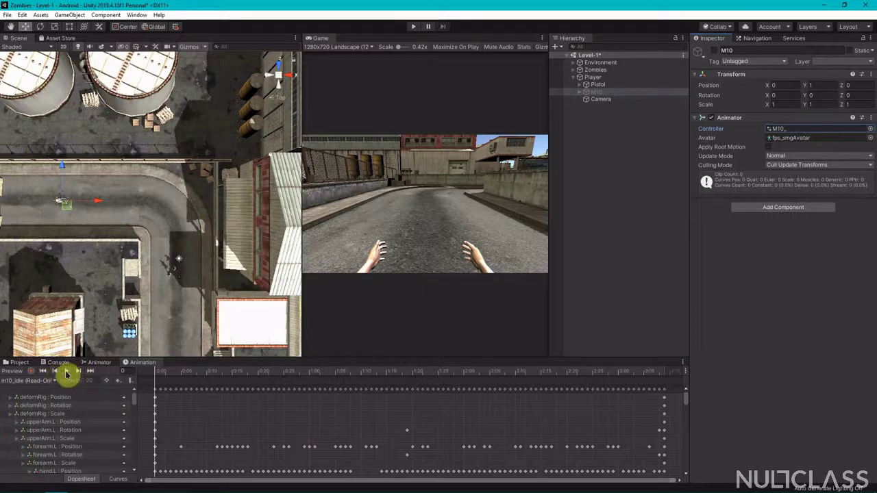
Deactivate the Pistol object and activate the M10 object under Player.
{"action": "left_click", "coordinate": [620, 85]}
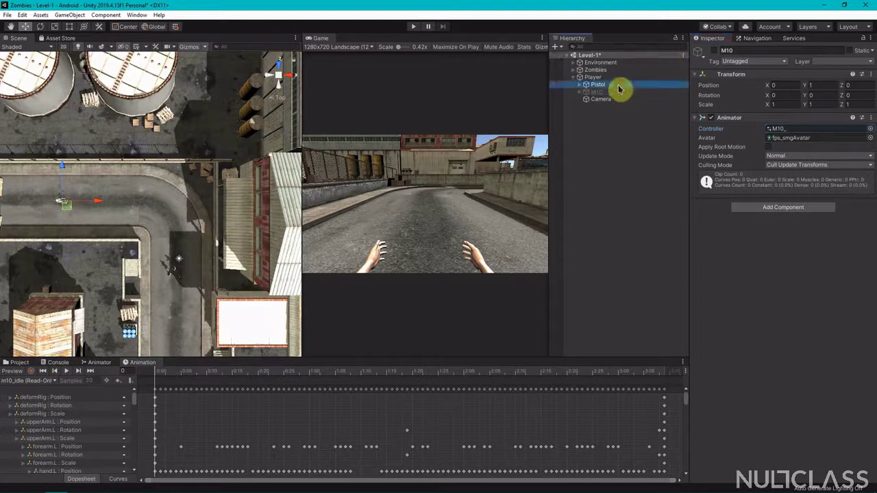
{"action": "left_click", "coordinate": [715, 52]}
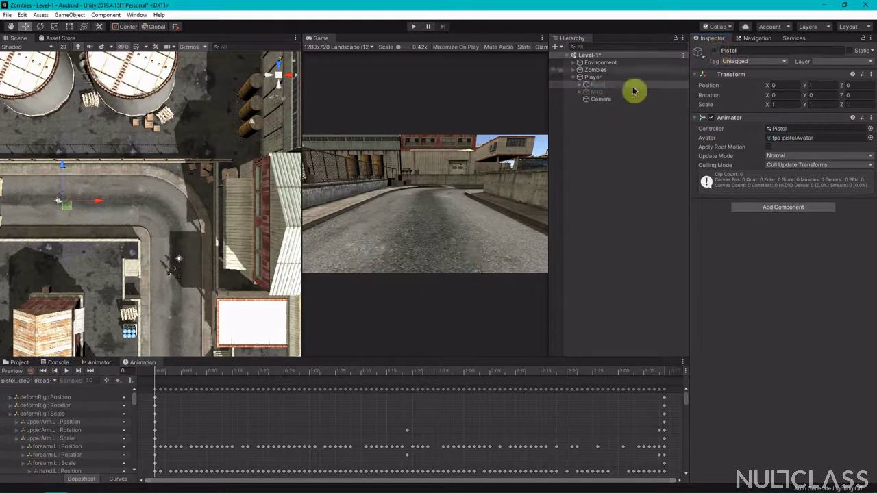
{"action": "left_click", "coordinate": [619, 92]}
{"action": "left_click", "coordinate": [712, 54]}
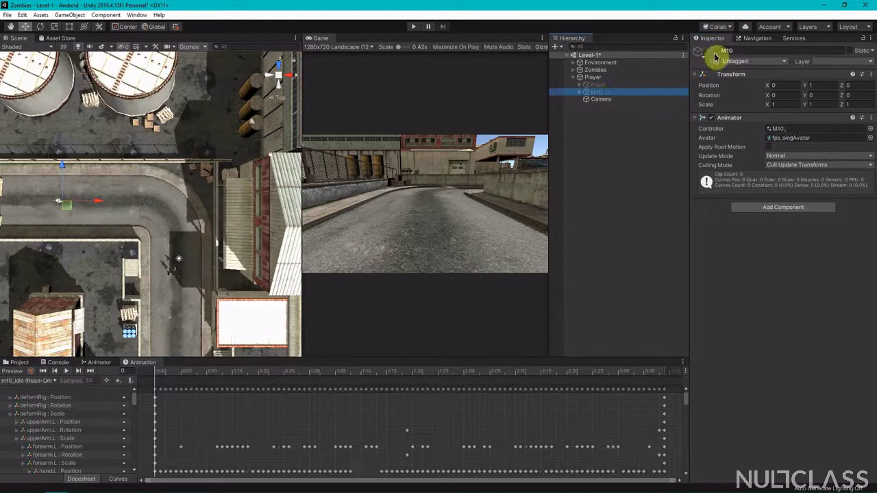
{"action": "left_click", "coordinate": [713, 53]}
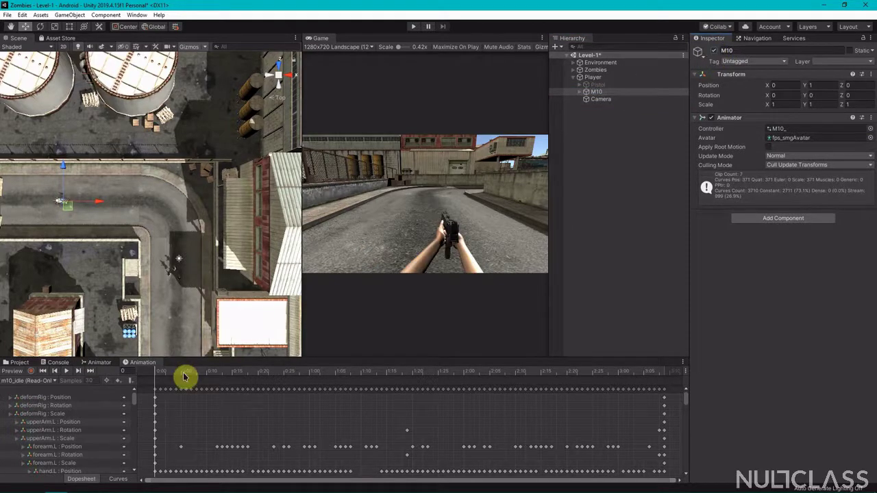
Preview the m10_idle clip and the m10_reload clip on the M10 object.
{"action": "left_click", "coordinate": [67, 371]}
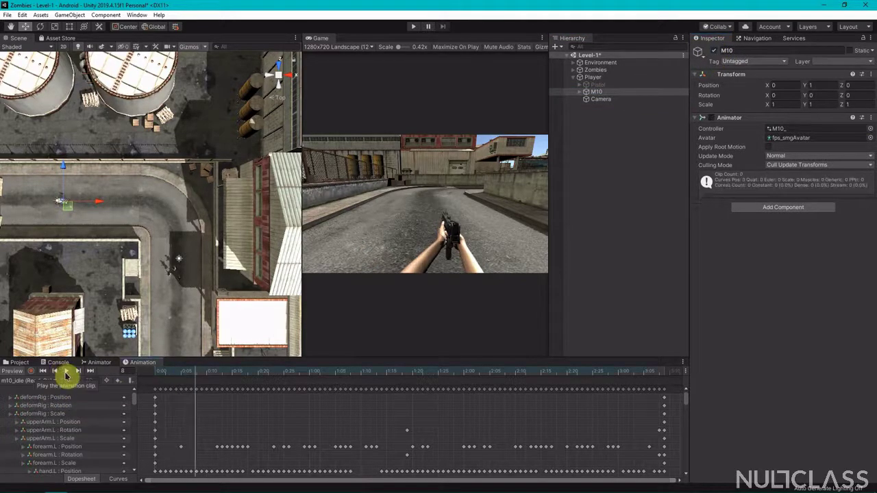
{"action": "left_click", "coordinate": [28, 382]}
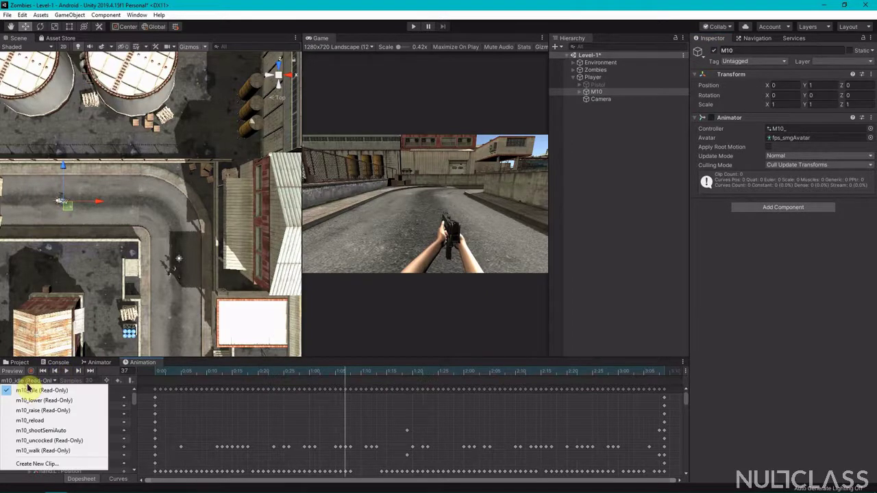
{"action": "left_click", "coordinate": [43, 421]}
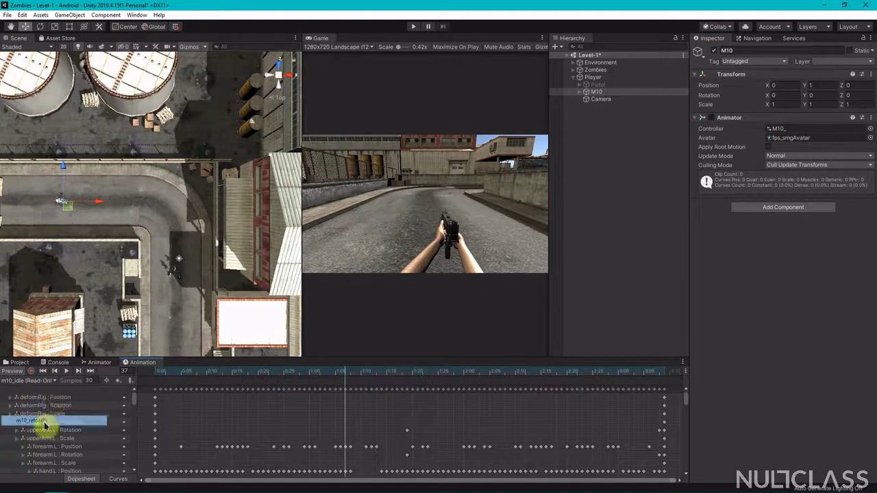
{"action": "left_click", "coordinate": [67, 371]}
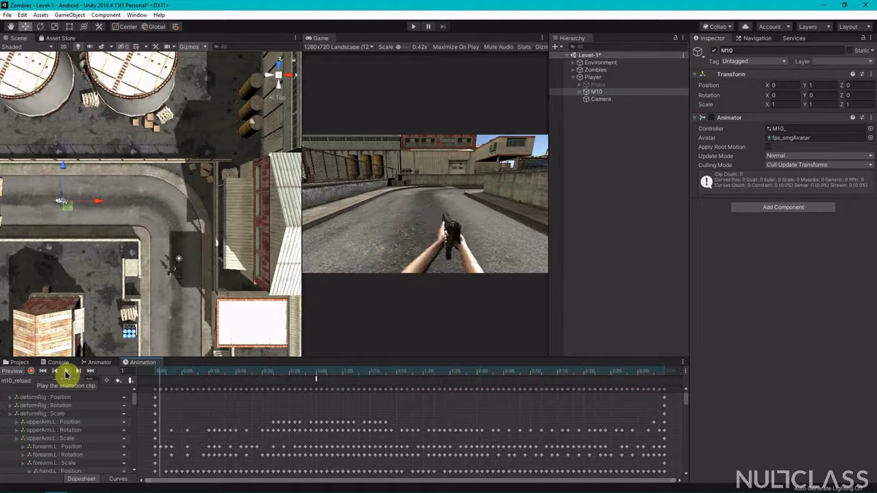
Preview the m10_shootSemiAuto clip and the m10_uncocked clip on the M10 object.
{"action": "left_click", "coordinate": [31, 381]}
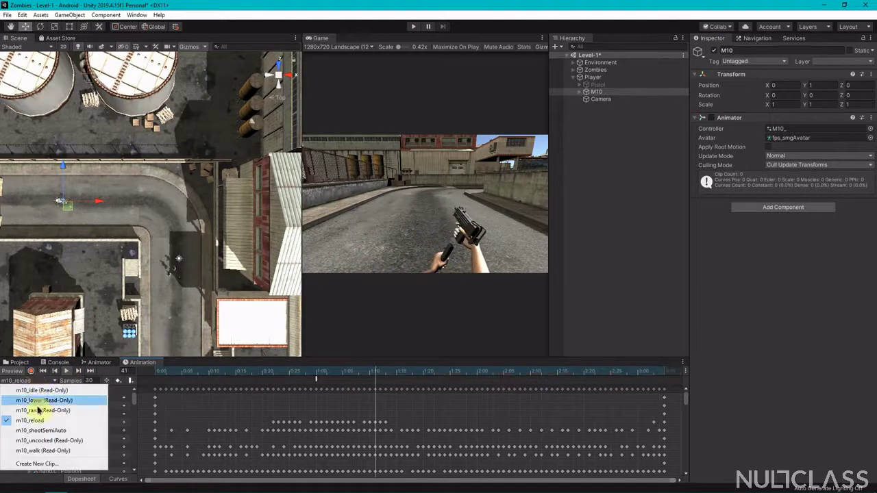
{"action": "left_click", "coordinate": [43, 432]}
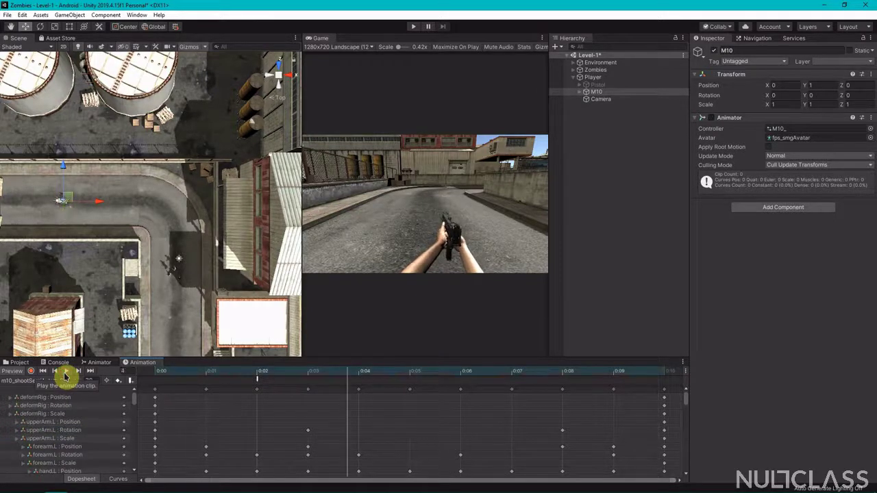
{"action": "left_click", "coordinate": [54, 372]}
{"action": "left_click", "coordinate": [54, 381]}
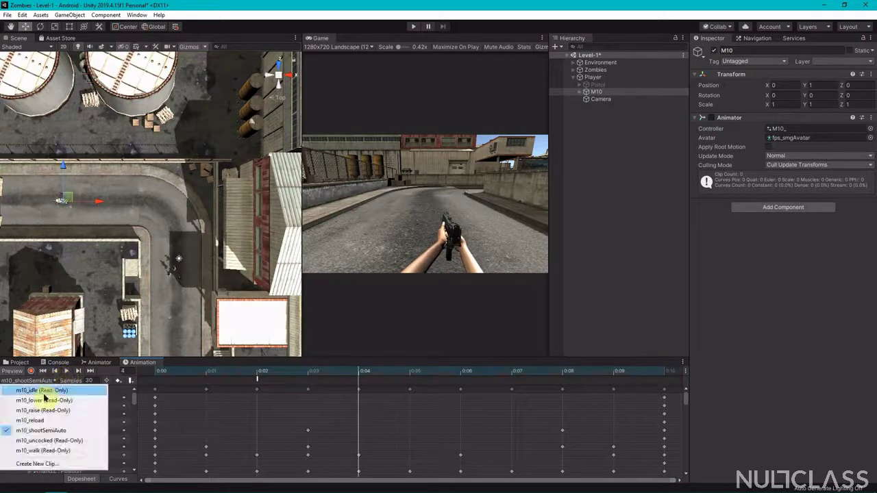
{"action": "left_click", "coordinate": [42, 441]}
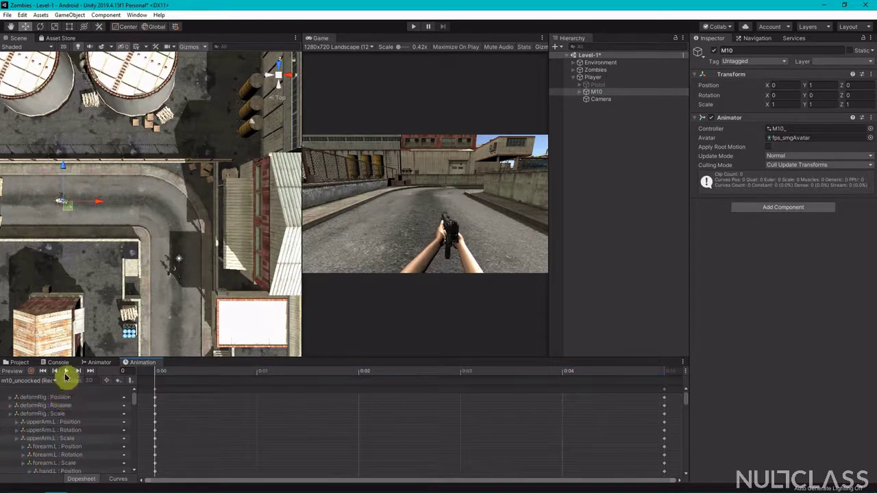
{"action": "left_click", "coordinate": [65, 376]}
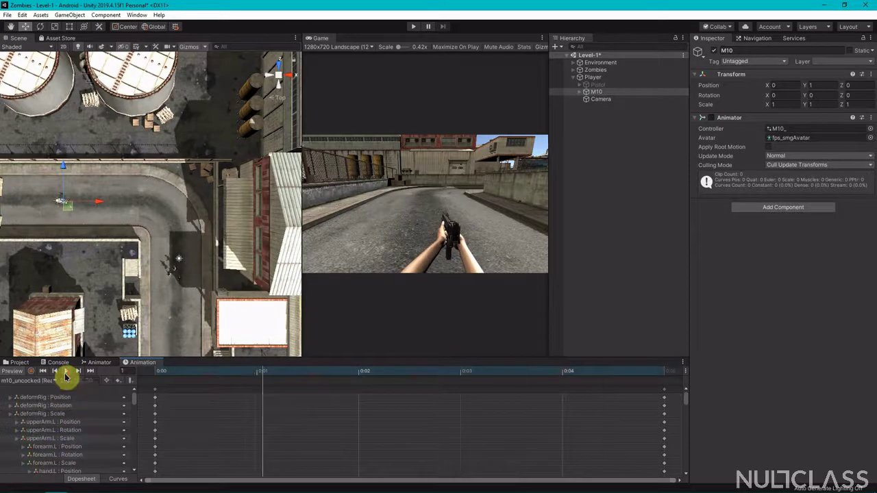
Preview the m10_walk clip on the M10 object.
{"action": "left_click", "coordinate": [34, 381]}
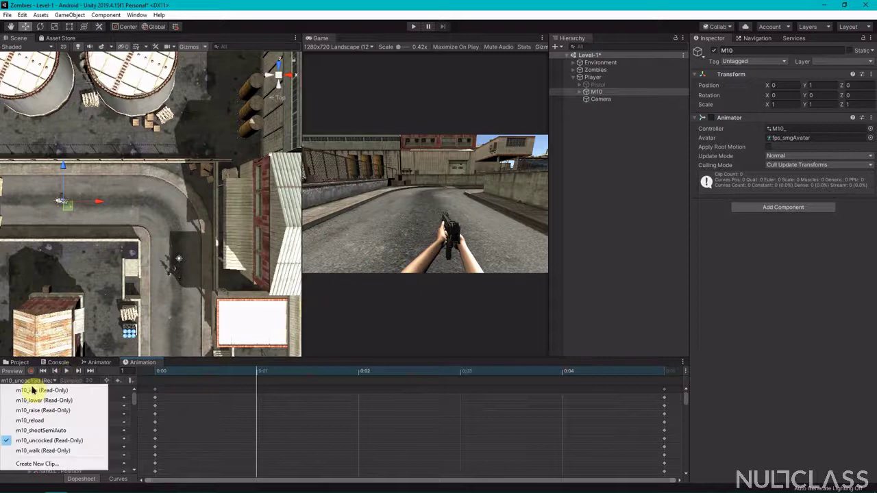
{"action": "left_click", "coordinate": [34, 451]}
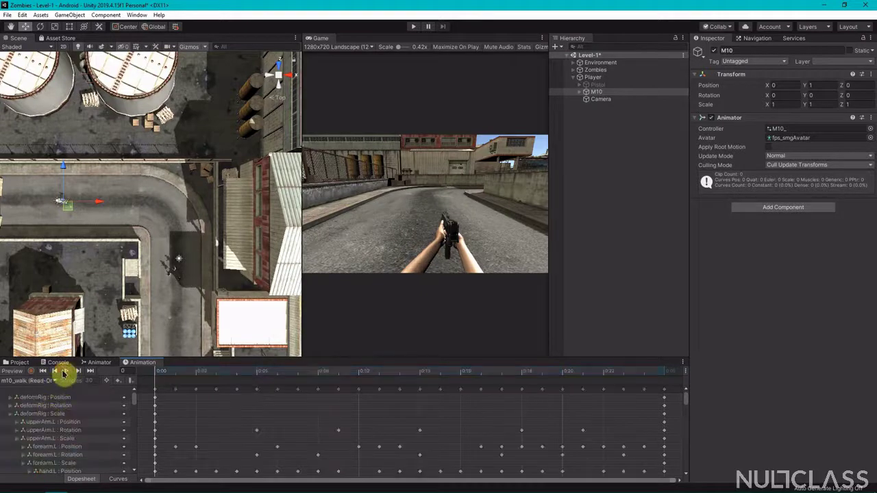
{"action": "left_click", "coordinate": [65, 371]}
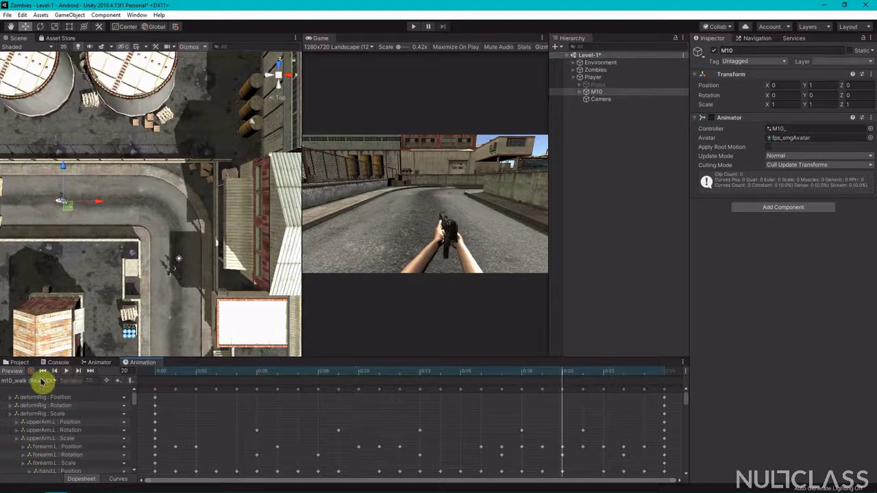
{"action": "left_click", "coordinate": [30, 380]}
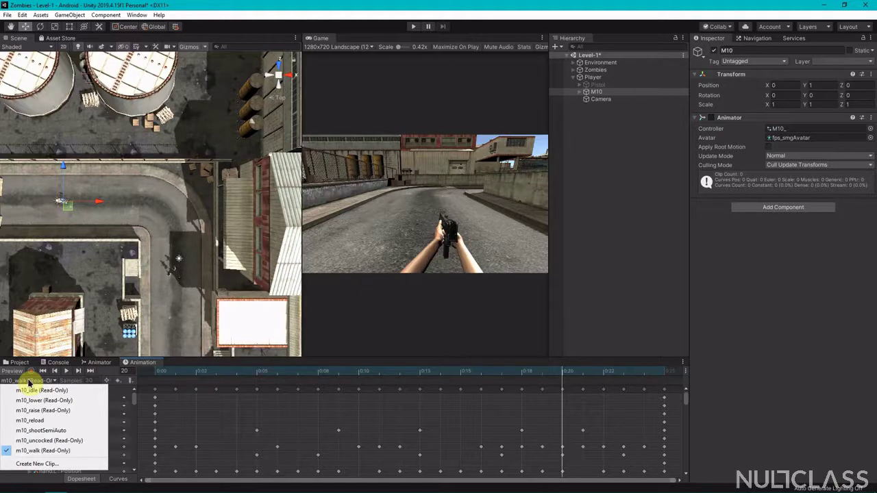
{"action": "left_click", "coordinate": [29, 386]}
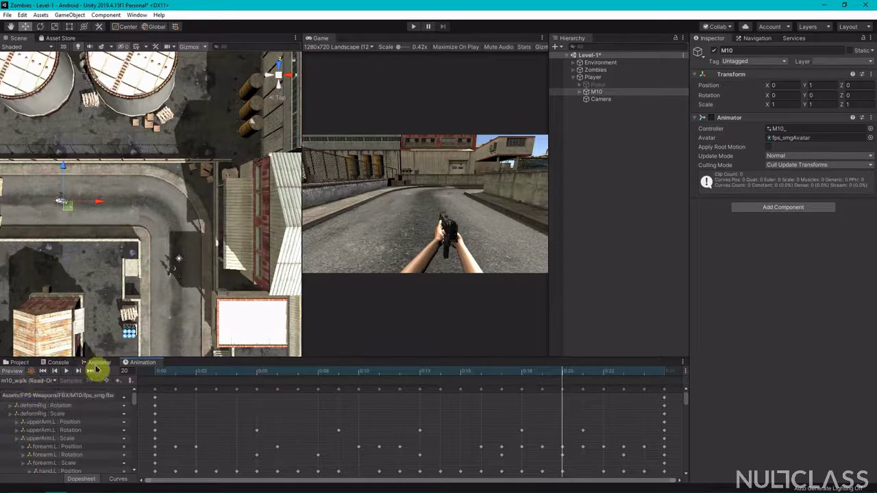
In the M10_ controller, set the SlideStop layer's avatar mask to m10_noAmmo.
{"action": "left_click", "coordinate": [101, 363]}
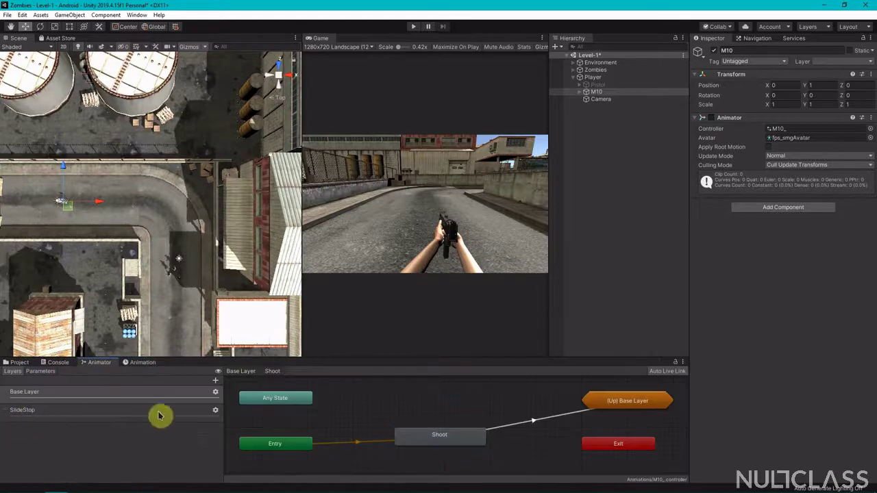
{"action": "left_click", "coordinate": [182, 411]}
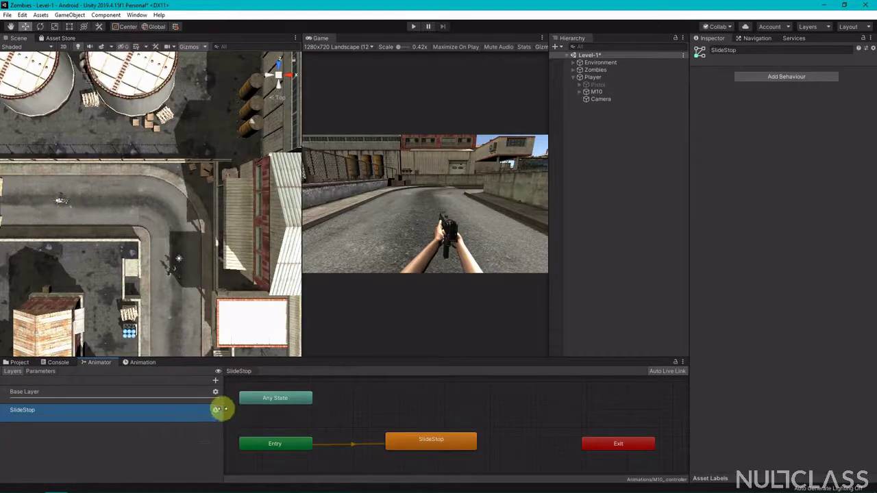
{"action": "left_click", "coordinate": [214, 411]}
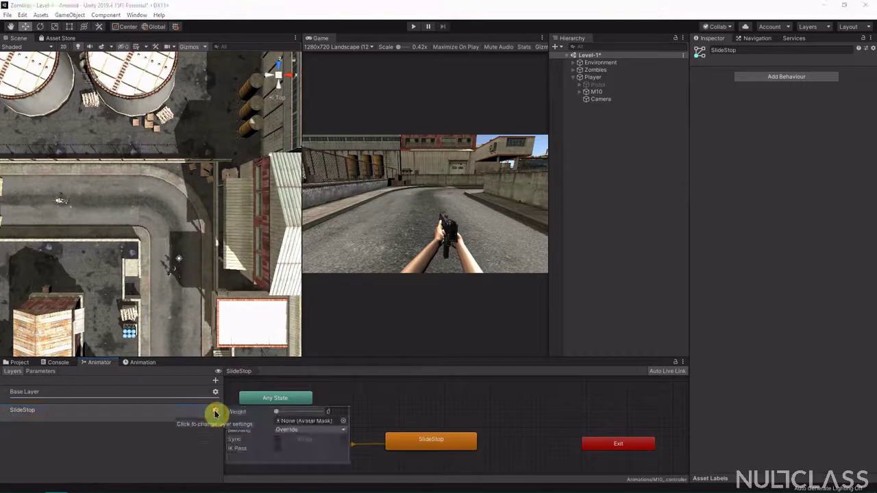
{"action": "left_click", "coordinate": [344, 421]}
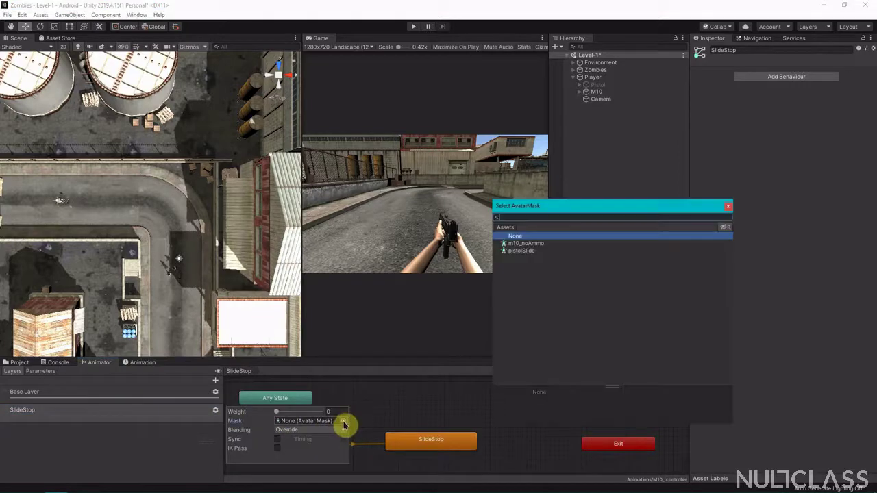
{"action": "double_click", "coordinate": [524, 243]}
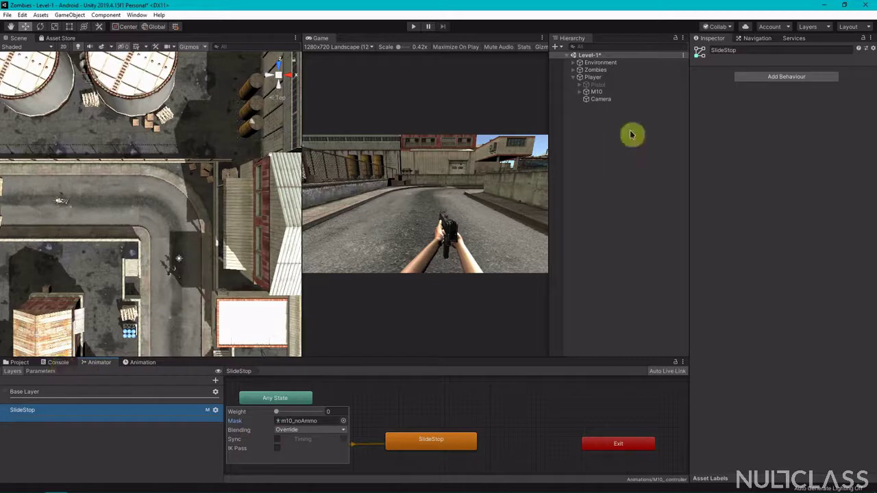
In the Pistol object's animator controller, set the SlideStop layer's avatar mask to pistolSlide.
{"action": "left_click", "coordinate": [614, 91]}
{"action": "left_click", "coordinate": [612, 86]}
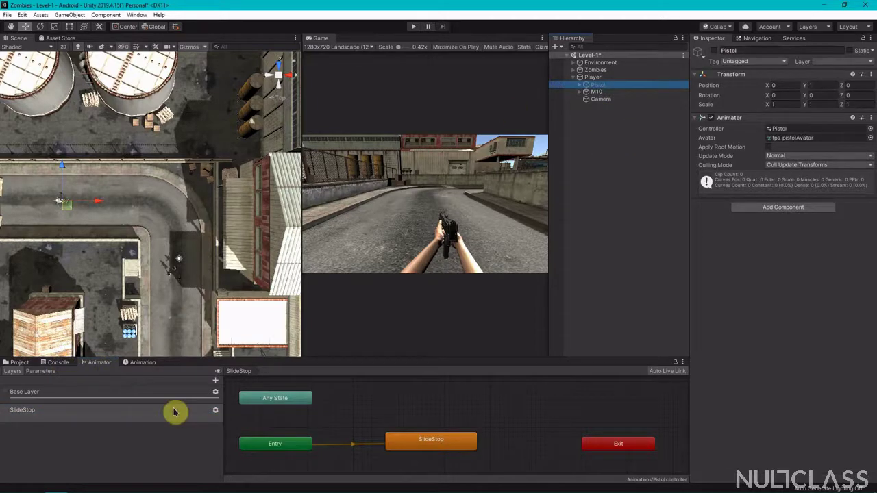
{"action": "left_click", "coordinate": [216, 411]}
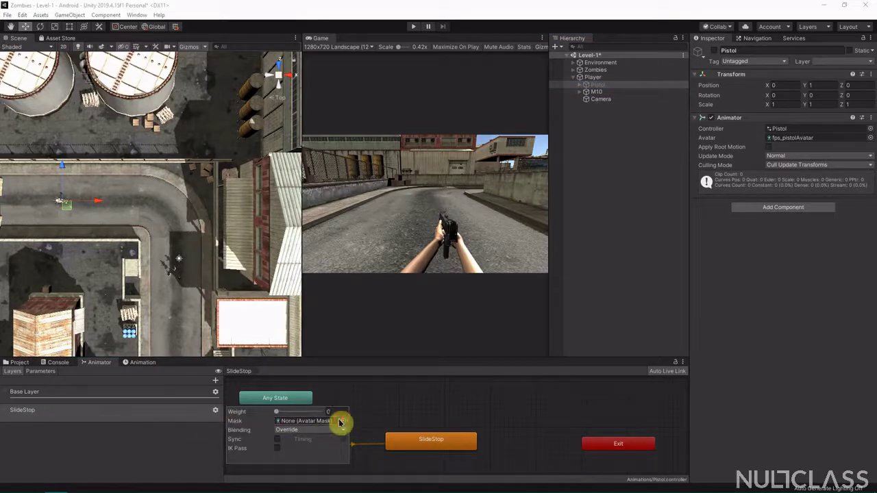
{"action": "left_click", "coordinate": [344, 421]}
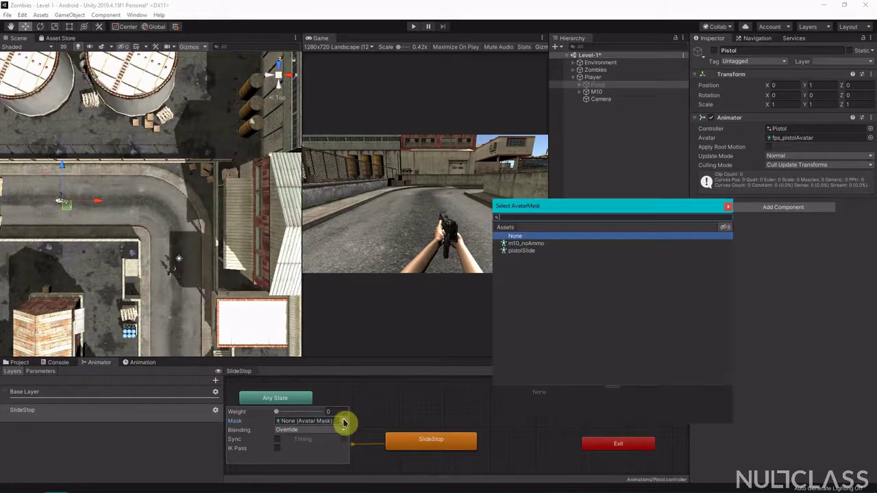
{"action": "left_click", "coordinate": [527, 251]}
{"action": "double_click", "coordinate": [528, 255]}
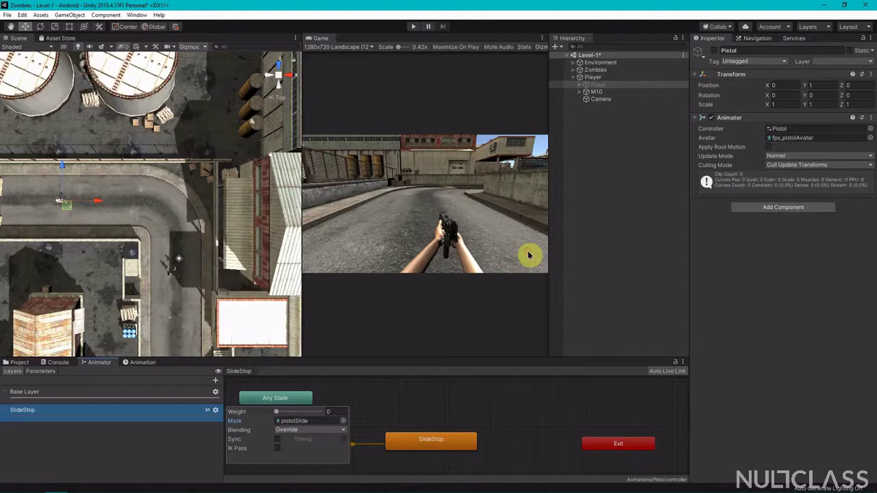
{"action": "left_click", "coordinate": [162, 440]}
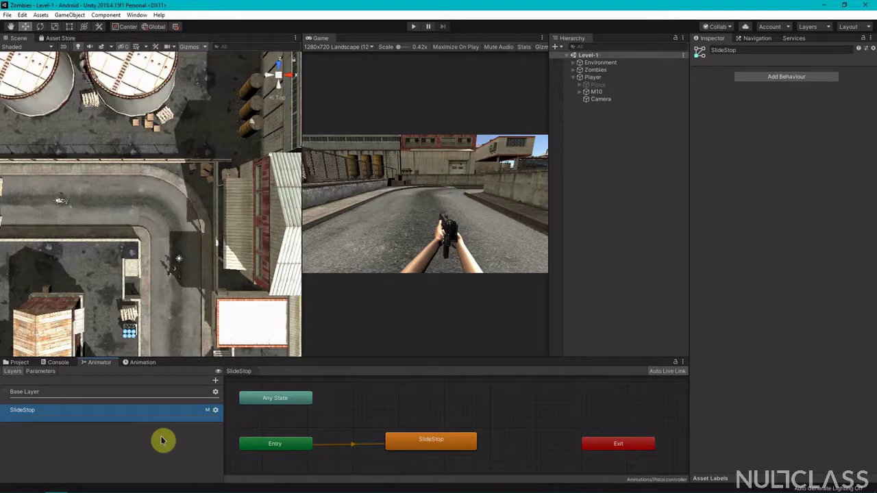
Open the m10_noAmmo avatar mask from the FPS Weapons/FBX/M10 folder to inspect its settings.
{"action": "left_click", "coordinate": [20, 363]}
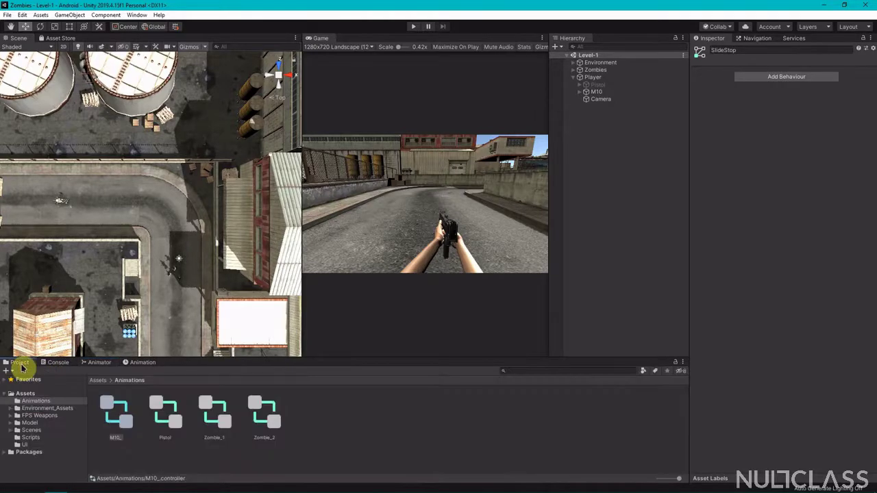
{"action": "left_click", "coordinate": [31, 416]}
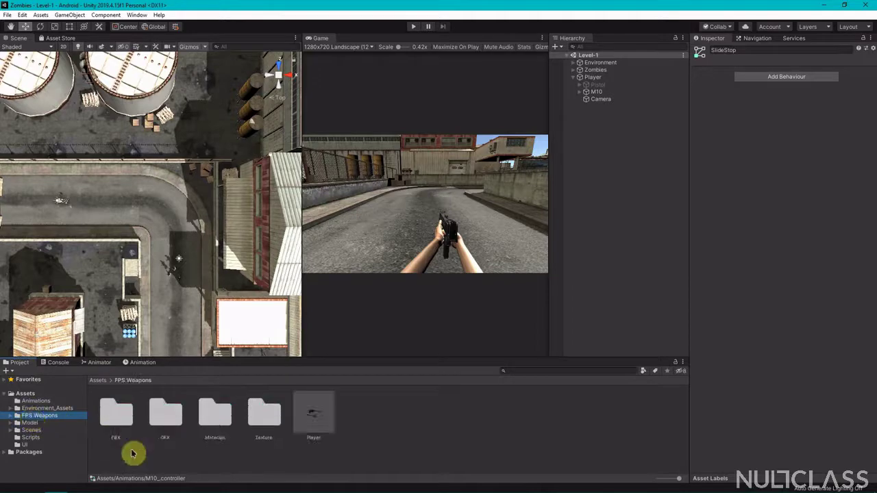
{"action": "double_click", "coordinate": [123, 415]}
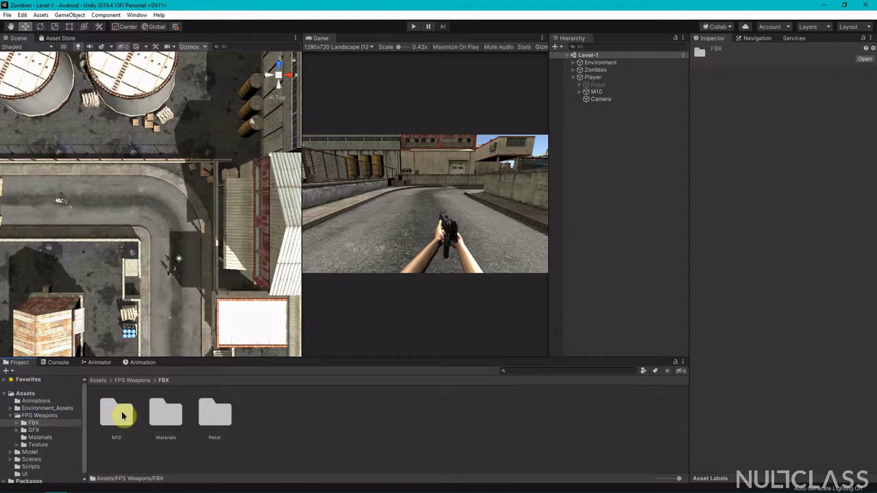
{"action": "double_click", "coordinate": [122, 415]}
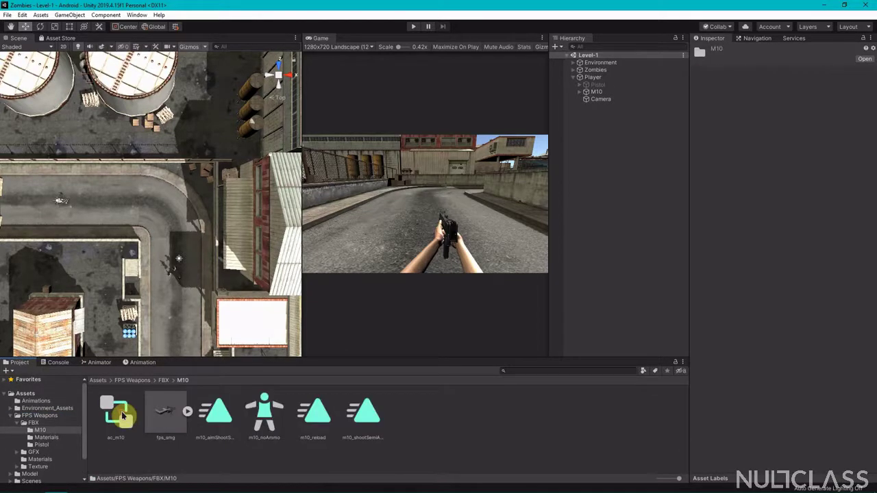
{"action": "left_click", "coordinate": [264, 413]}
{"action": "right_click", "coordinate": [265, 413]}
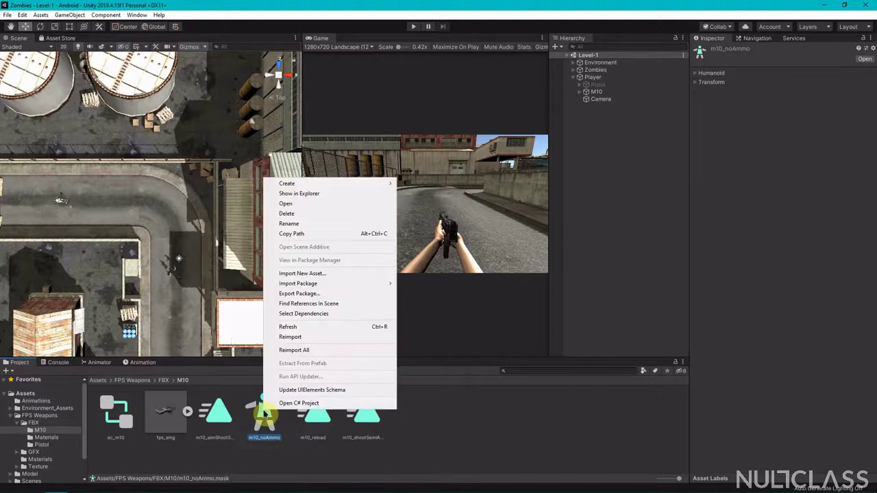
{"action": "left_click", "coordinate": [294, 204]}
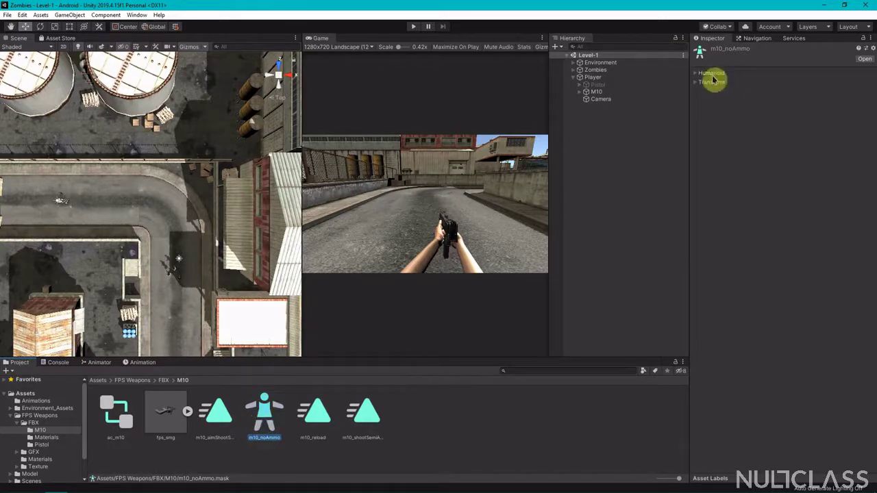
Create an avatar mask with the default name in the M10 folder and expand its Humanoid section.
{"action": "right_click", "coordinate": [431, 439]}
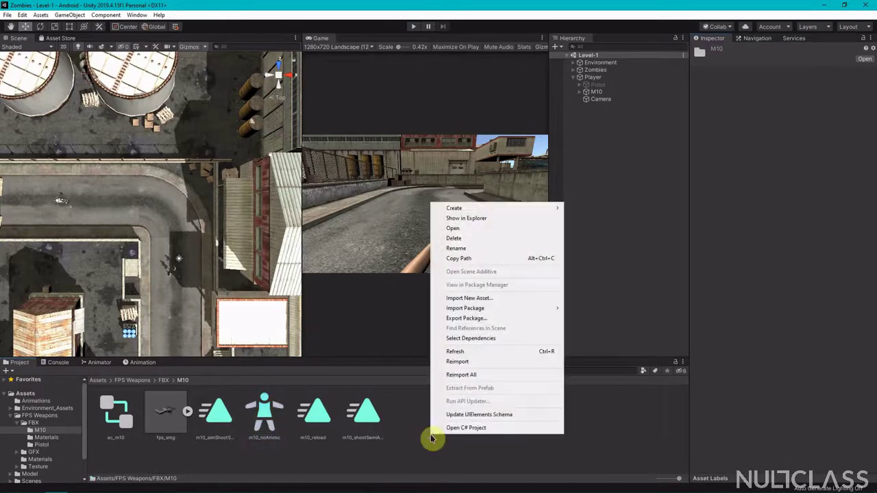
{"action": "mouse_move", "coordinate": [485, 210]}
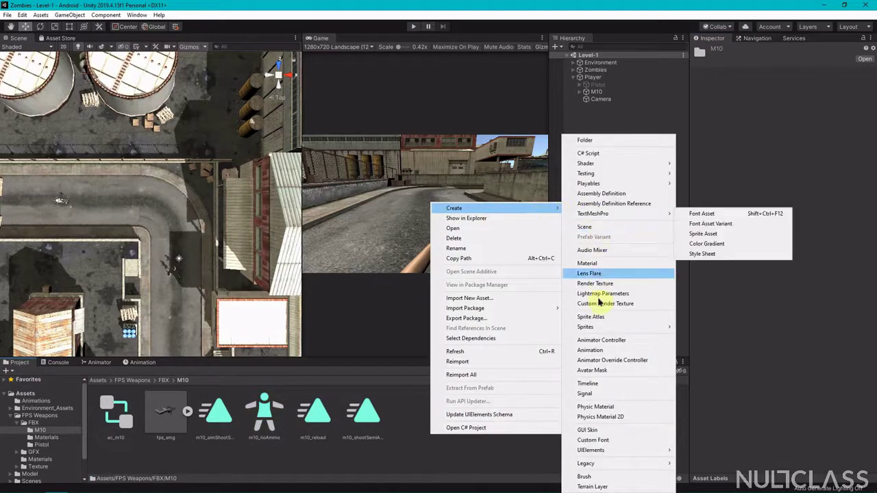
{"action": "left_click", "coordinate": [596, 373]}
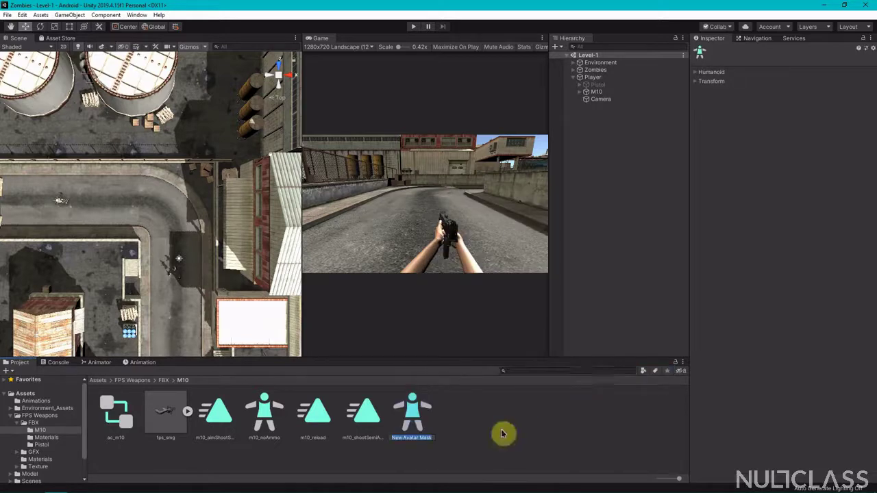
{"action": "key", "text": "Return"}
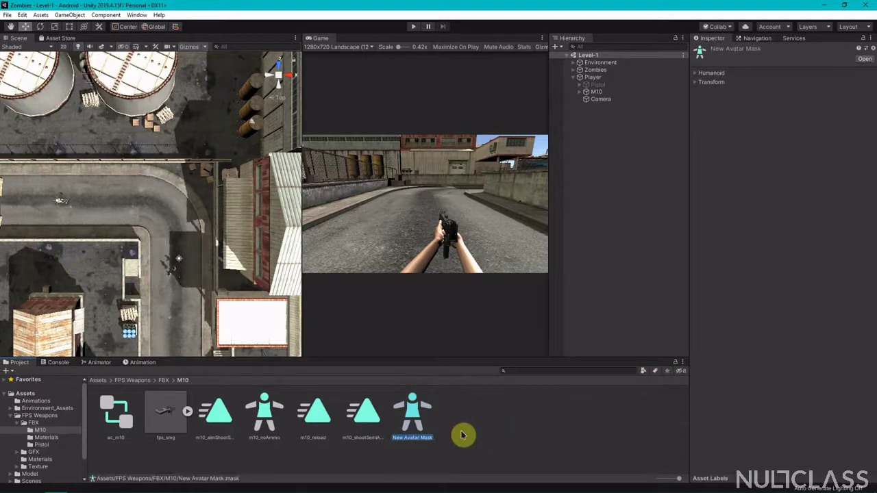
{"action": "left_click", "coordinate": [696, 74]}
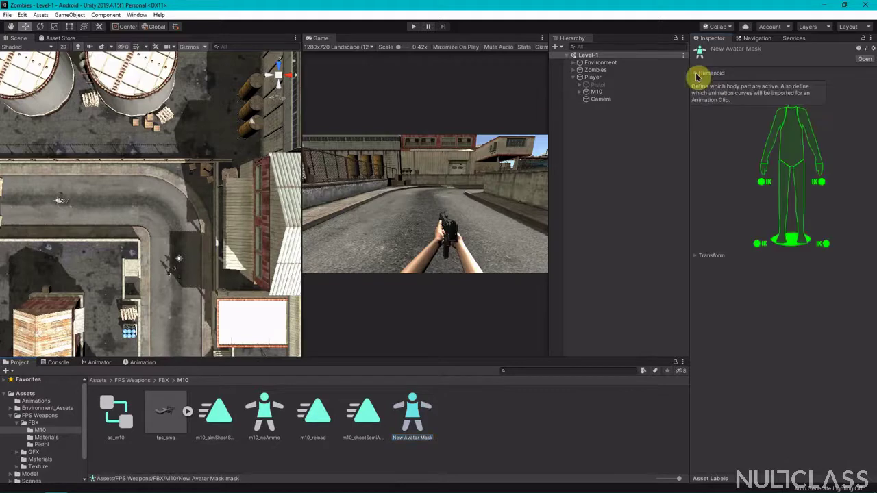
Expand the new avatar mask's Transform section and pick fps_smgAvatar as the avatar in the M10 object's Animator.
{"action": "left_click", "coordinate": [695, 259]}
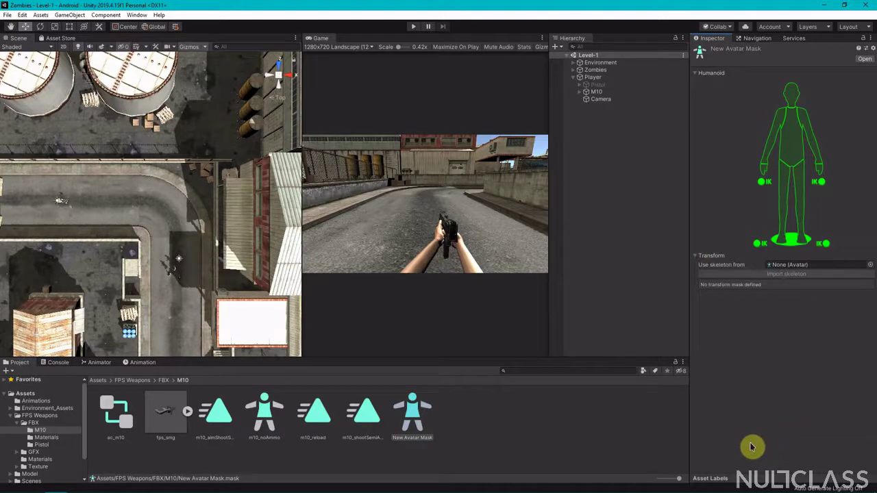
{"action": "left_click", "coordinate": [611, 91]}
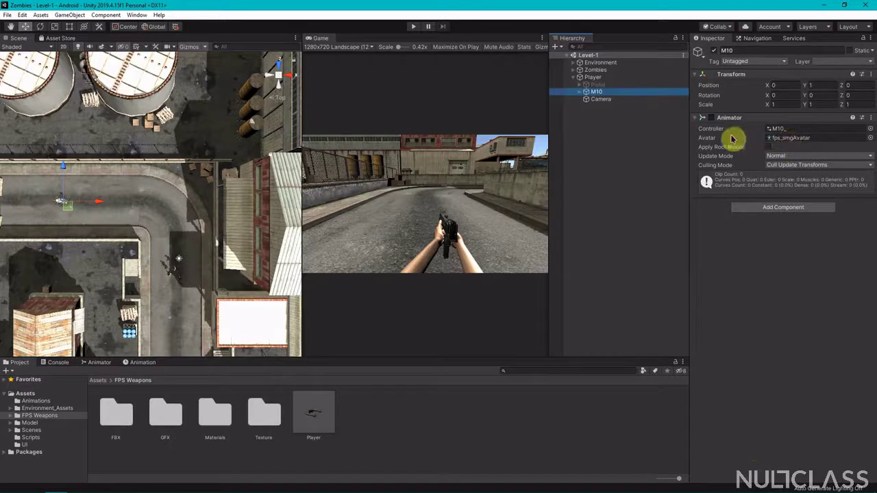
{"action": "left_click", "coordinate": [870, 138]}
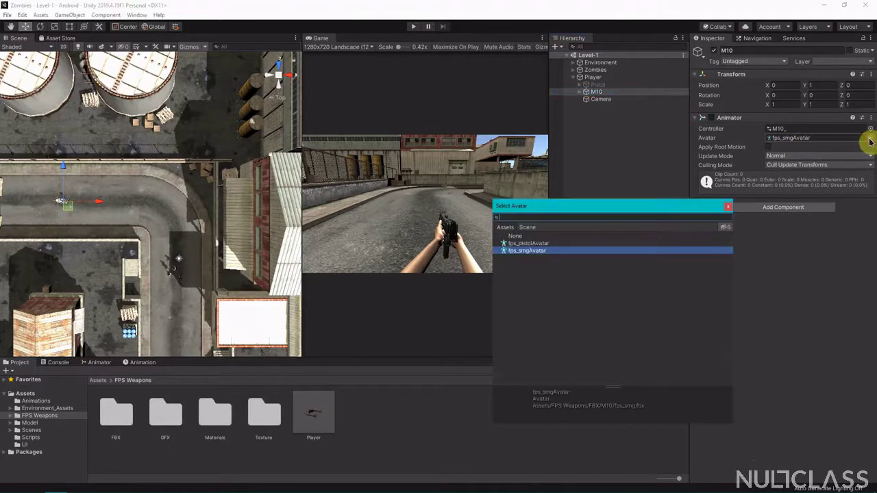
{"action": "double_click", "coordinate": [535, 251]}
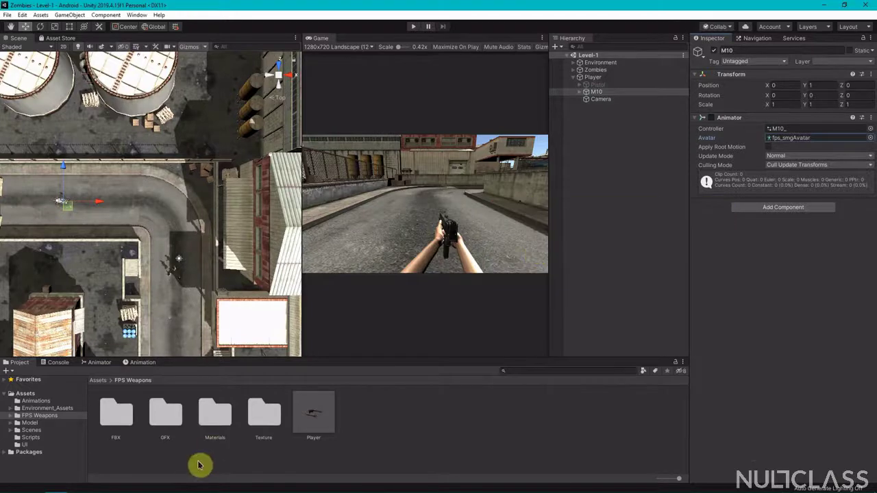
Locate fps_smgAvatar inside the fps_smg model in the FPS Weapons/FBX/M10 folder and collapse the model's contents.
{"action": "double_click", "coordinate": [124, 425]}
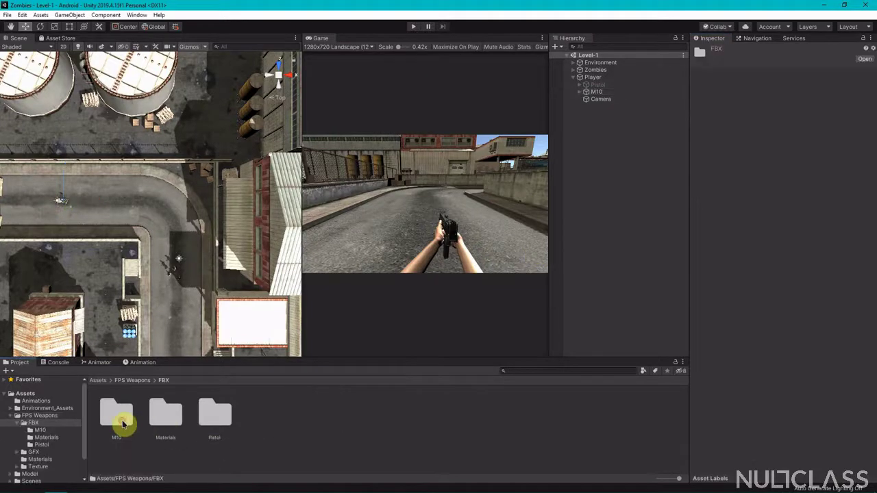
{"action": "double_click", "coordinate": [117, 418]}
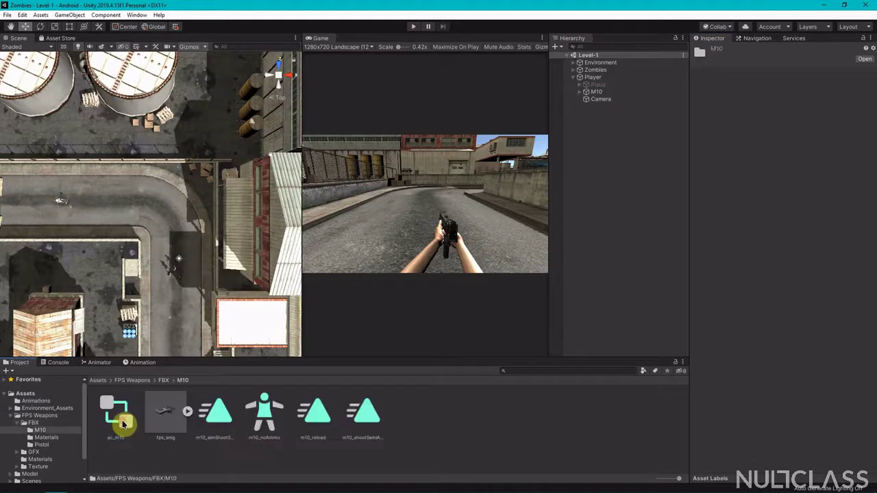
{"action": "left_click", "coordinate": [188, 411]}
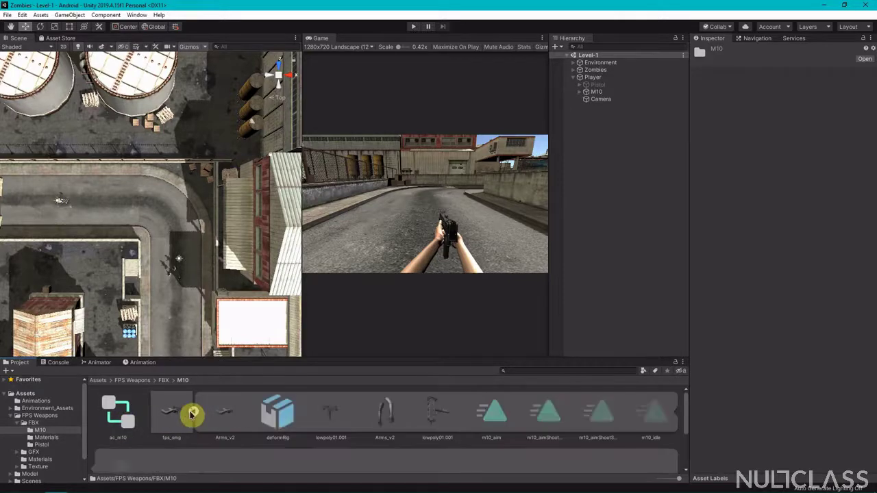
{"action": "scroll", "coordinate": [298, 433], "scroll_direction": "down", "scroll_amount": 3}
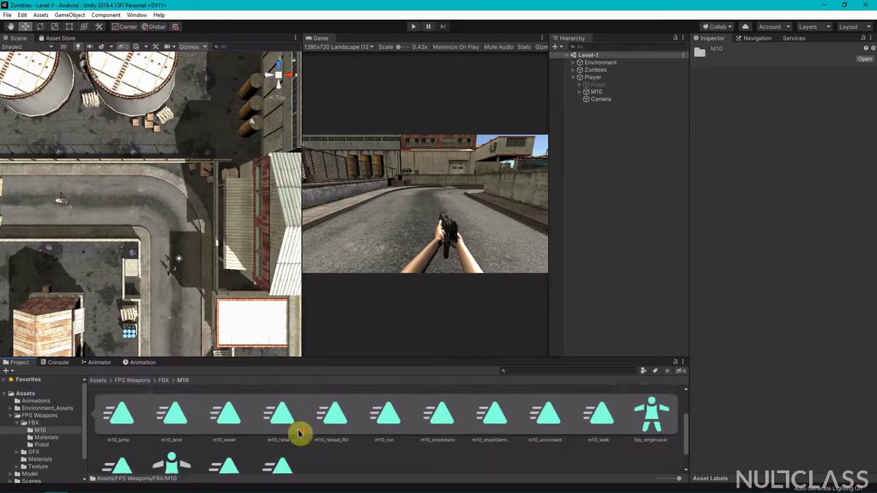
{"action": "left_click", "coordinate": [651, 419]}
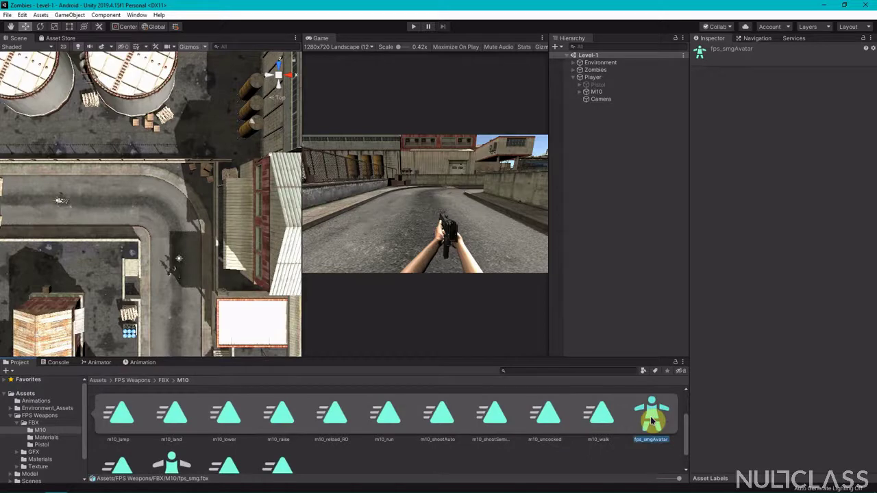
{"action": "scroll", "coordinate": [652, 420], "scroll_direction": "up", "scroll_amount": 2}
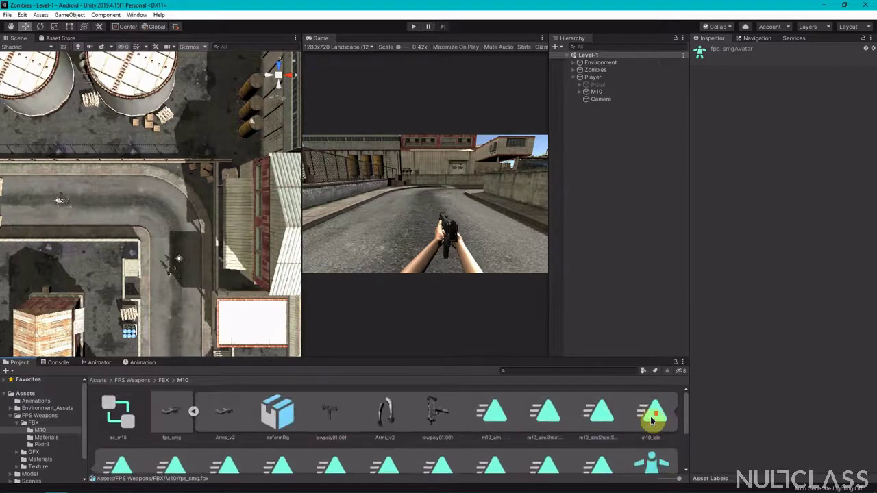
{"action": "left_click", "coordinate": [193, 411]}
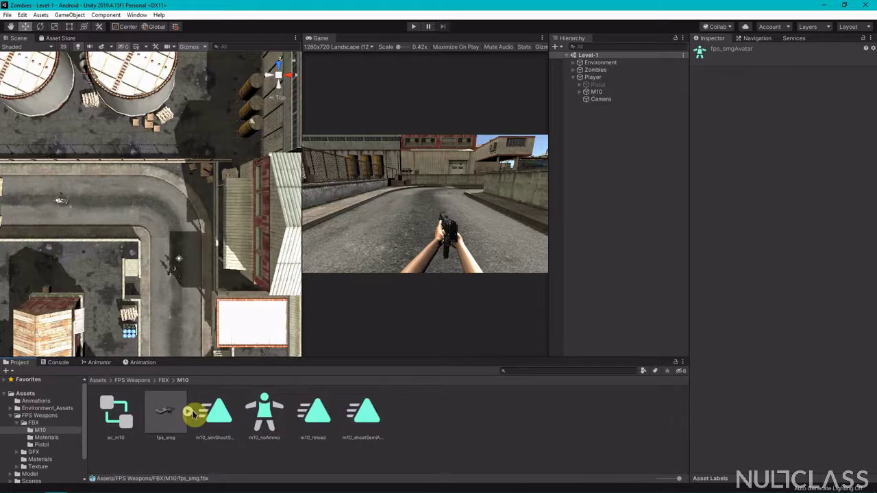
Show the Transform node list of the m10_noAmmo avatar mask.
{"action": "left_click", "coordinate": [267, 411]}
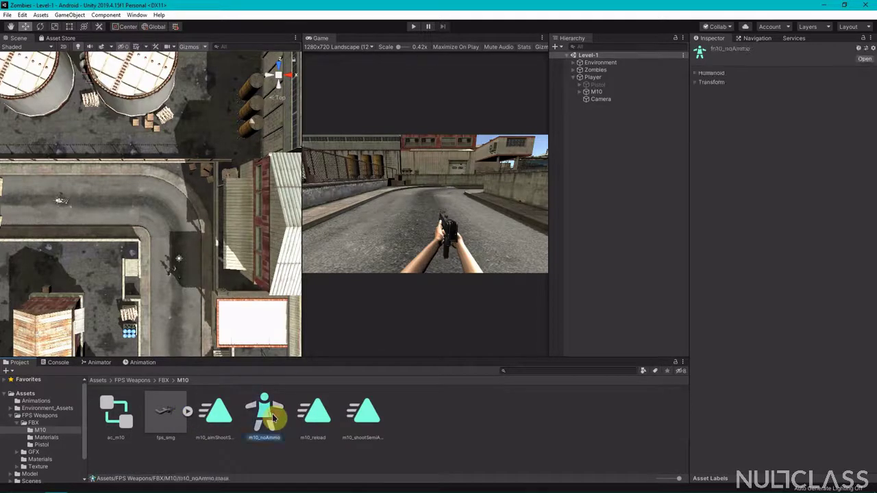
{"action": "left_click", "coordinate": [699, 82]}
{"action": "left_click", "coordinate": [698, 83]}
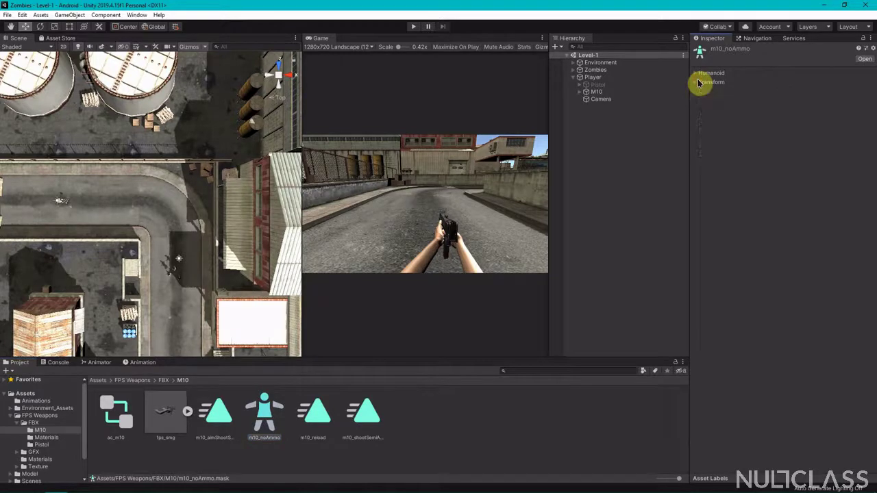
{"action": "left_click", "coordinate": [699, 83]}
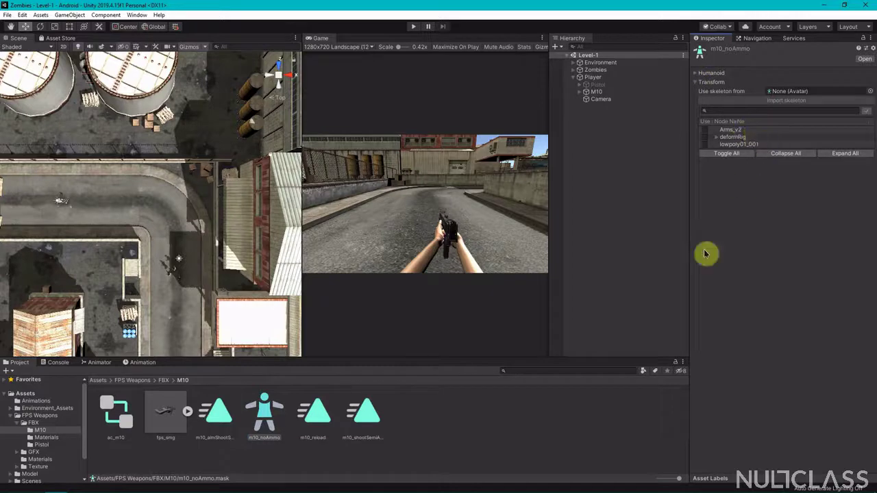
Expand the M10 object's children and inspect the Arms_v2 mesh up close in the scene.
{"action": "left_click", "coordinate": [585, 92]}
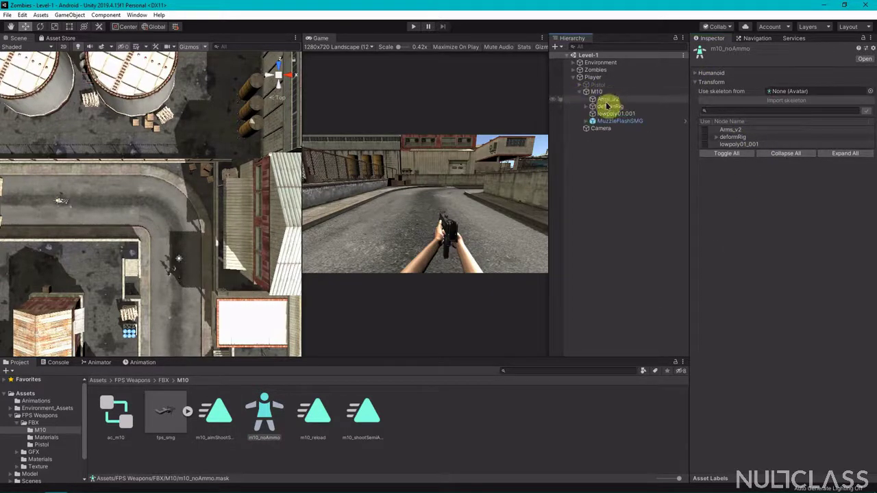
{"action": "left_click", "coordinate": [605, 100]}
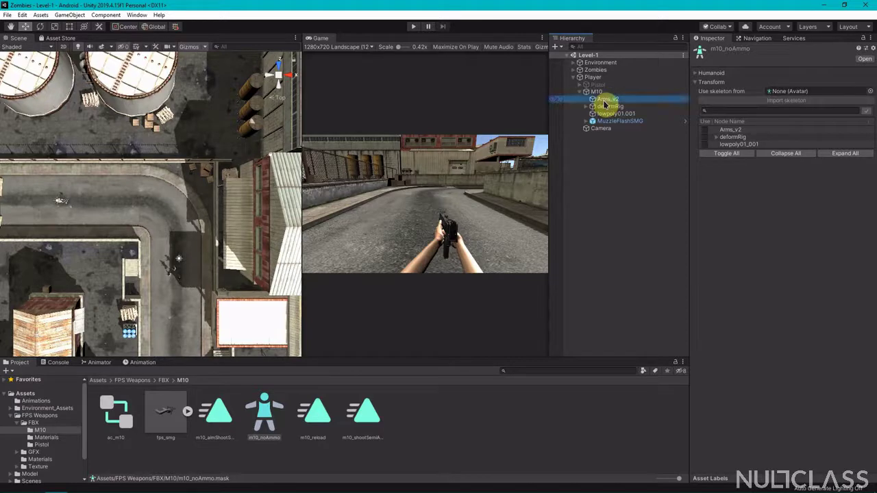
{"action": "right_click_drag", "start_coordinate": [39, 256], "coordinate": [35, 259]}
{"action": "scroll", "coordinate": [36, 259], "scroll_direction": "up", "scroll_amount": 3}
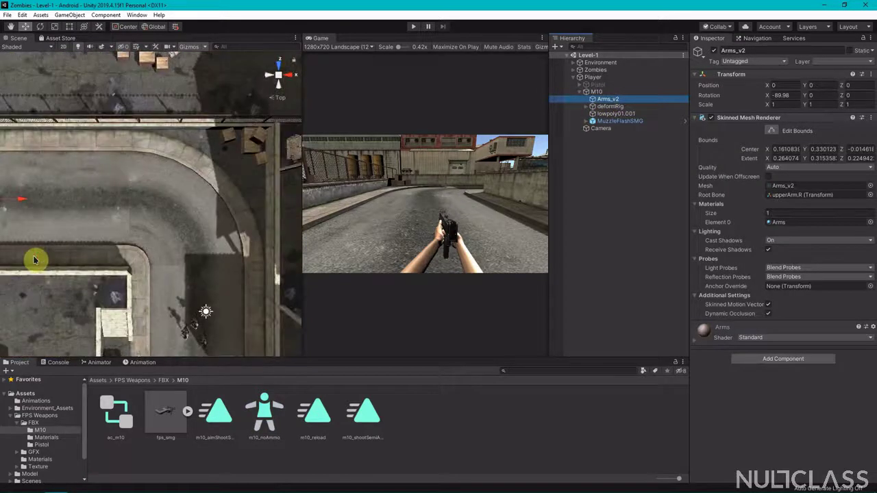
{"action": "middle_click_drag", "start_coordinate": [36, 259], "coordinate": [40, 141]}
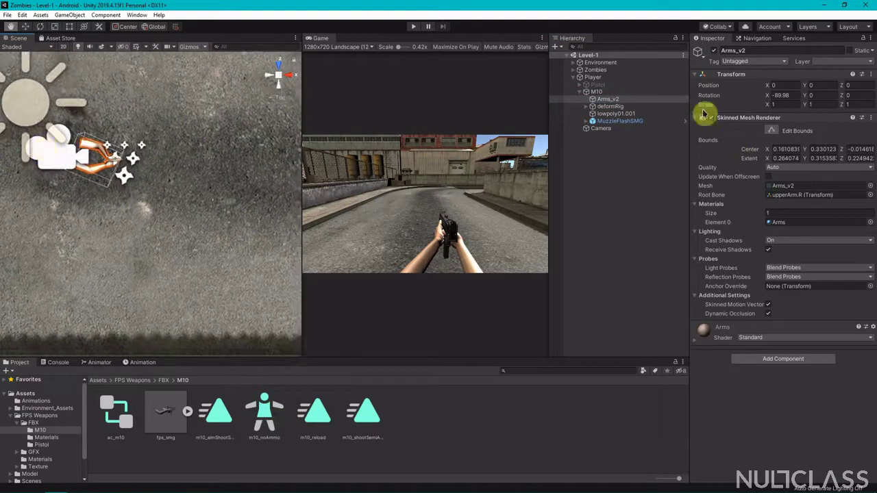
Inspect M10's deformRig with its child bones and the lowpoly01.001 weapon mesh.
{"action": "left_click", "coordinate": [605, 107]}
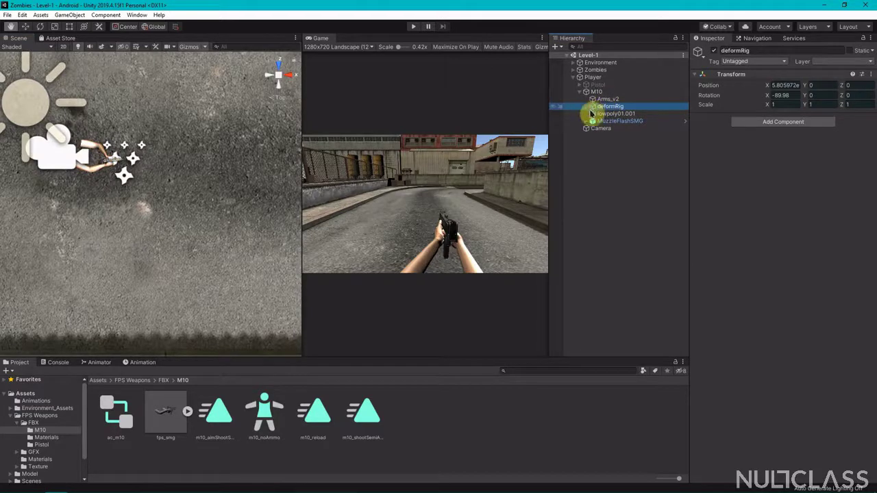
{"action": "left_click", "coordinate": [592, 108]}
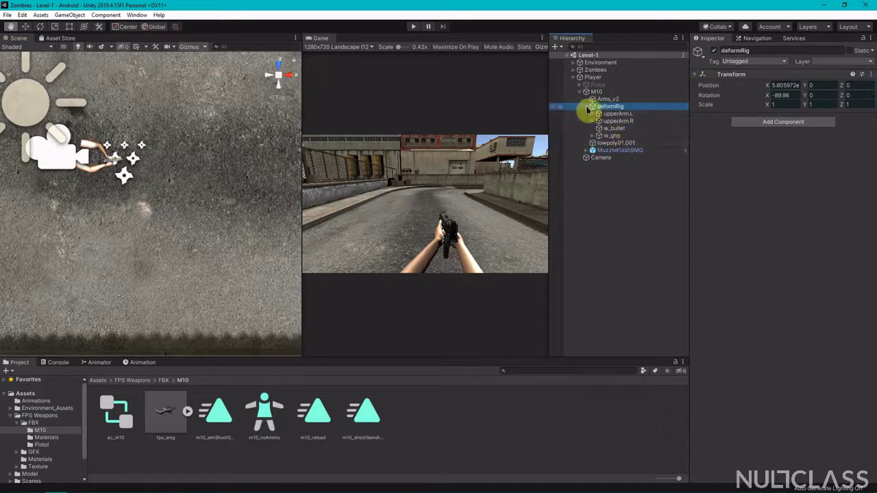
{"action": "left_click", "coordinate": [587, 109]}
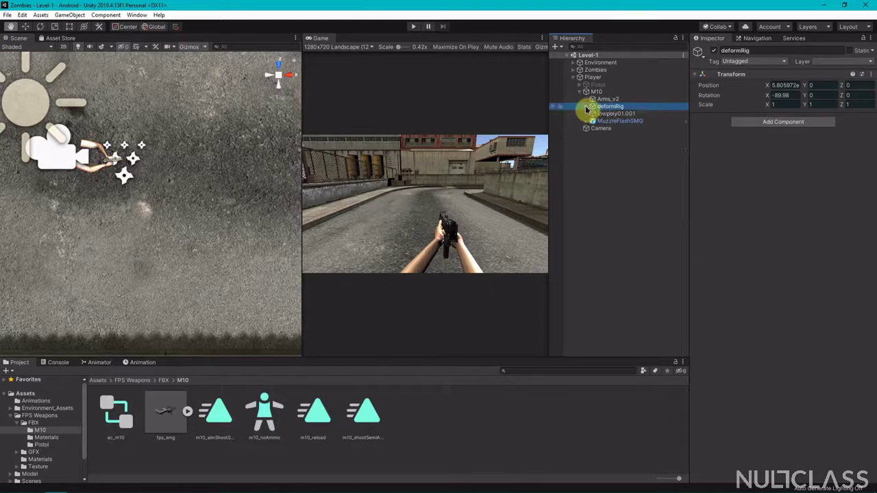
{"action": "left_click", "coordinate": [616, 113]}
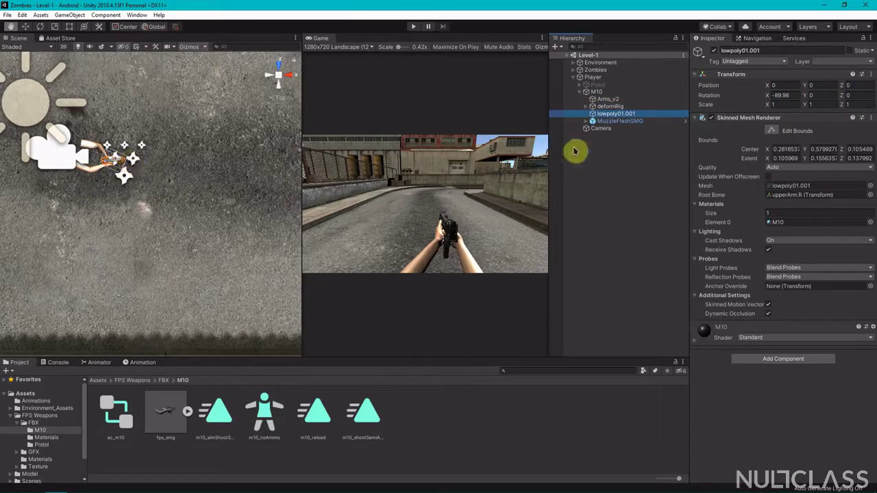
Preview the MuzzleFlashSMG particle effect by playing it and restarting it several times.
{"action": "left_click", "coordinate": [620, 123]}
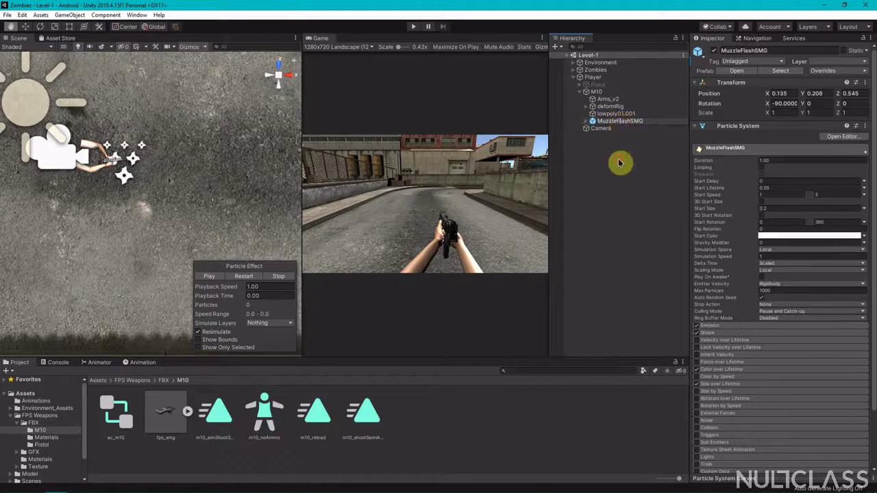
{"action": "left_click", "coordinate": [618, 162]}
{"action": "left_click", "coordinate": [619, 121]}
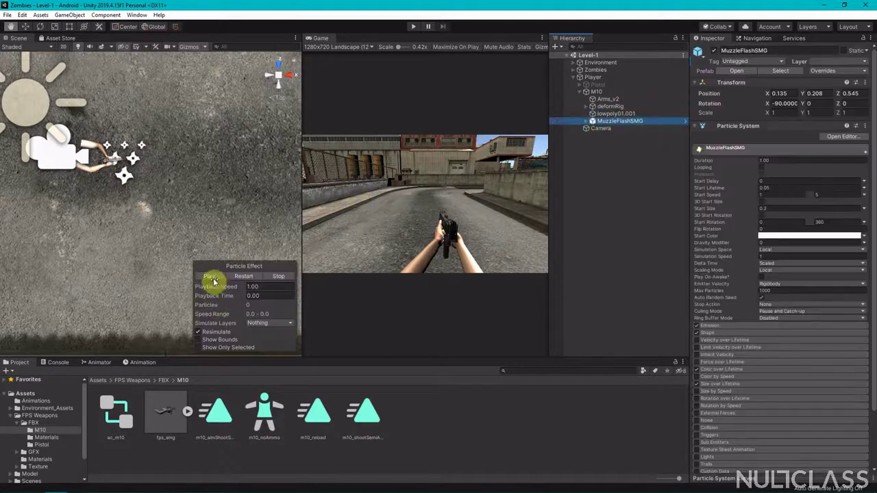
{"action": "left_click", "coordinate": [212, 277]}
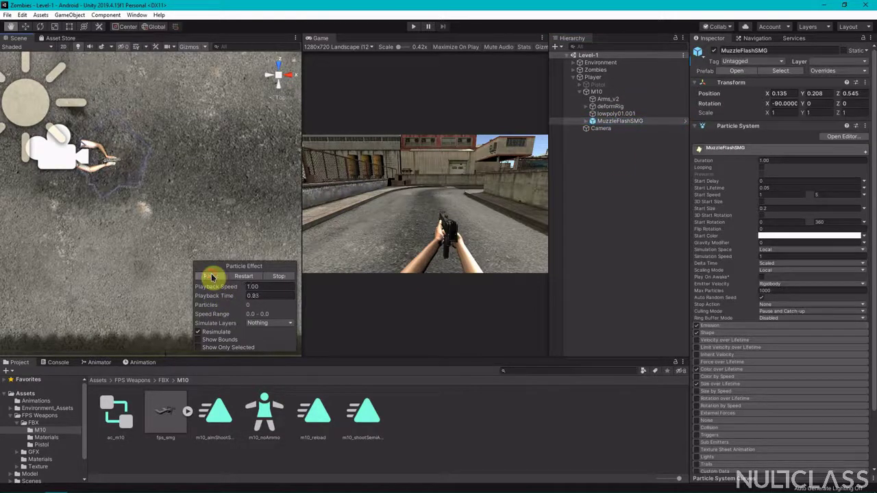
{"action": "left_click", "coordinate": [236, 276]}
{"action": "left_click", "coordinate": [239, 276]}
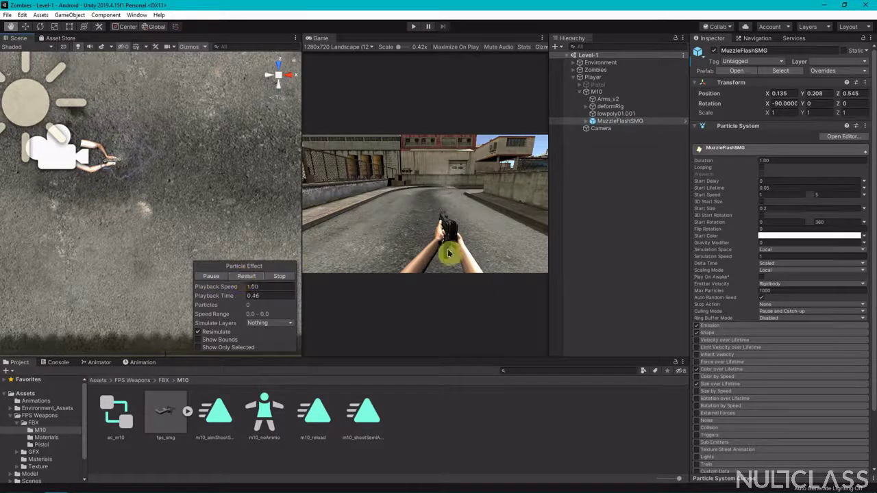
{"action": "left_click", "coordinate": [247, 276]}
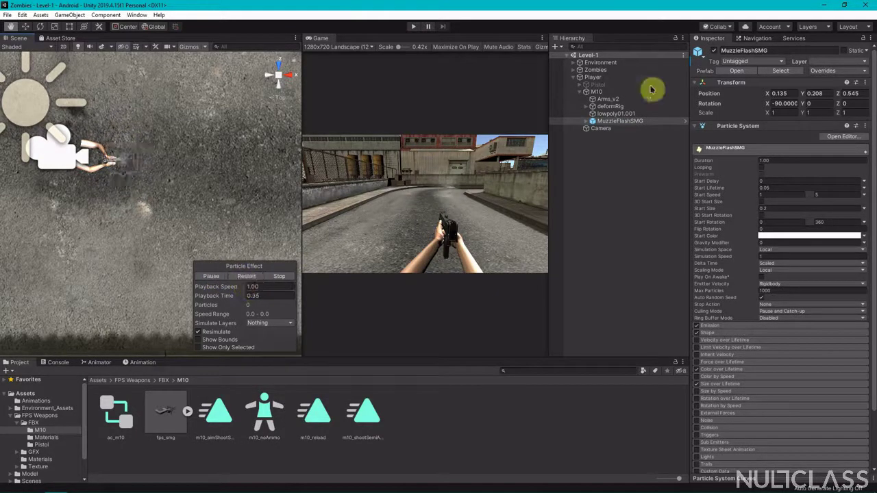
Collapse the M10 object, deactivate it and activate the Pistol object under Player.
{"action": "left_click", "coordinate": [579, 92]}
{"action": "left_click", "coordinate": [579, 92]}
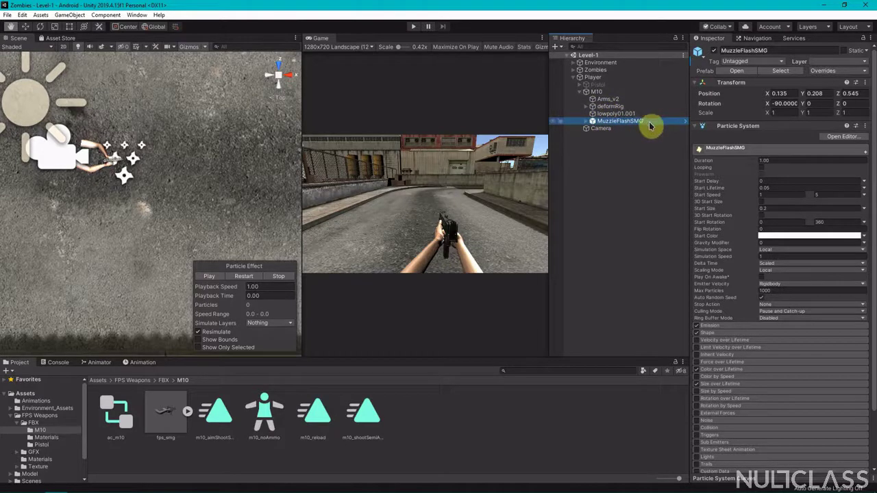
{"action": "left_click", "coordinate": [579, 93]}
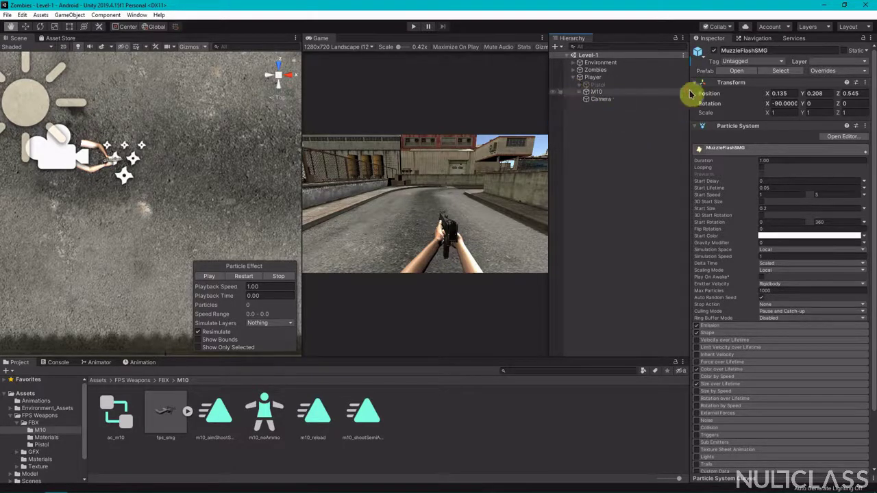
{"action": "left_click", "coordinate": [596, 92]}
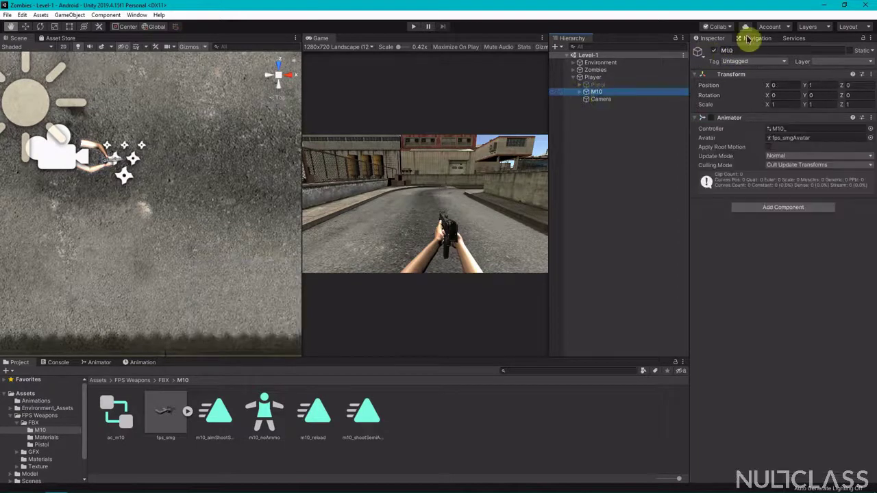
{"action": "left_click", "coordinate": [716, 52]}
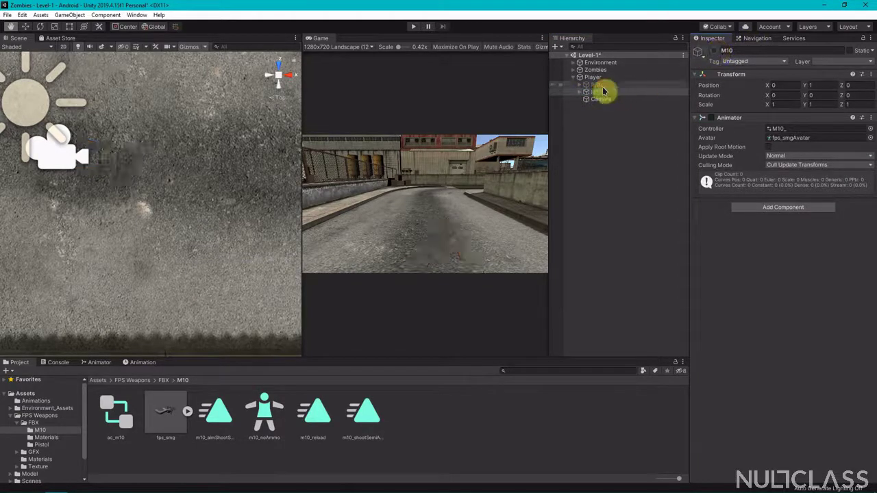
{"action": "left_click", "coordinate": [598, 84]}
{"action": "left_click", "coordinate": [714, 51]}
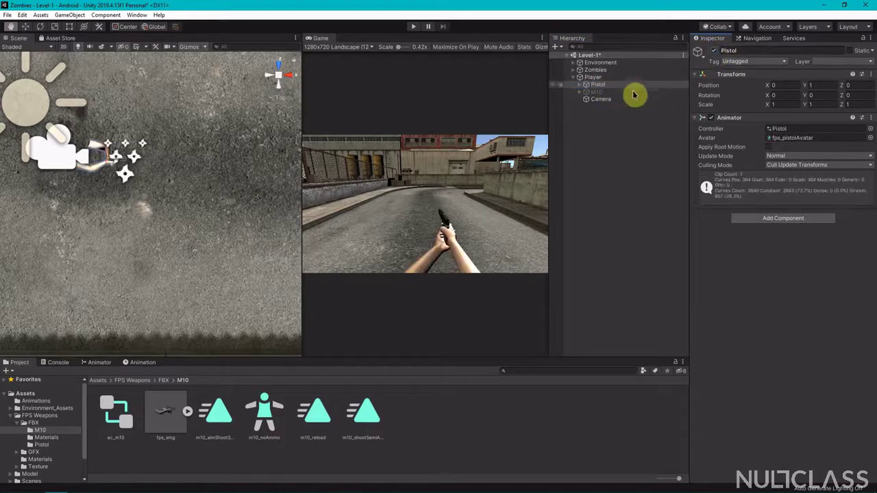
Move Camera above Pistol as Player's first child and collapse the Player hierarchy.
{"action": "left_click_drag", "start_coordinate": [606, 101], "coordinate": [603, 86]}
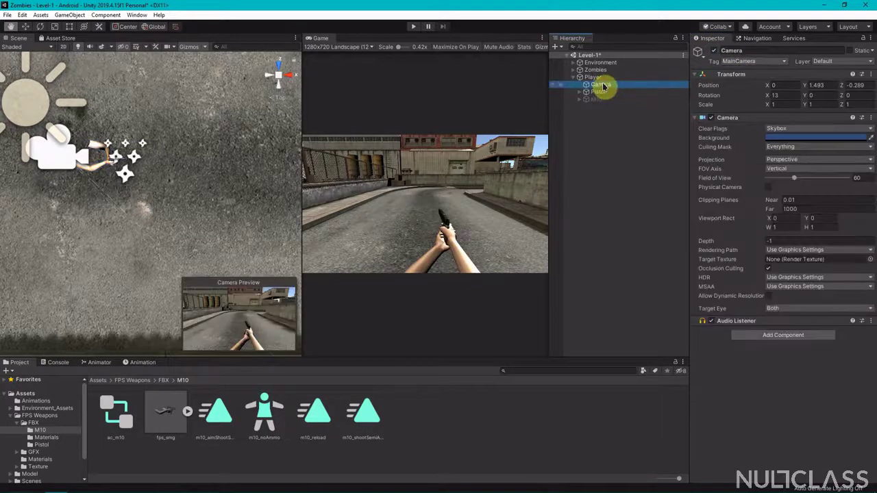
{"action": "left_click", "coordinate": [602, 125]}
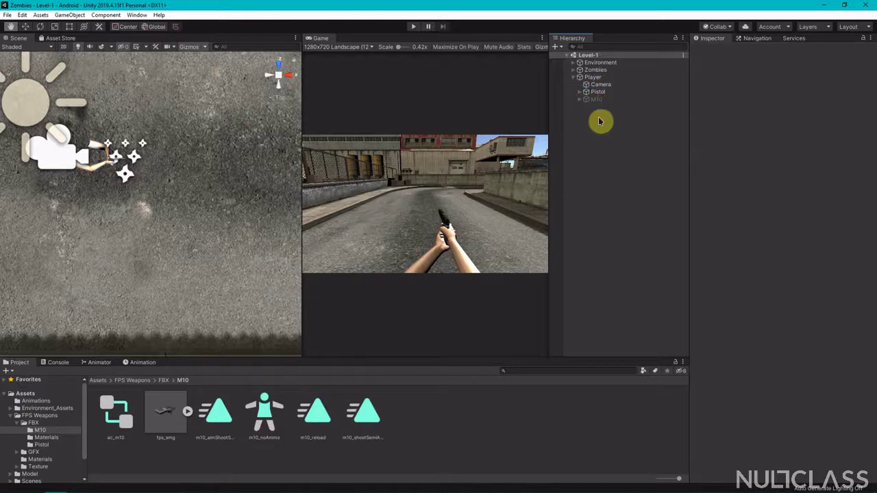
{"action": "left_click", "coordinate": [574, 79]}
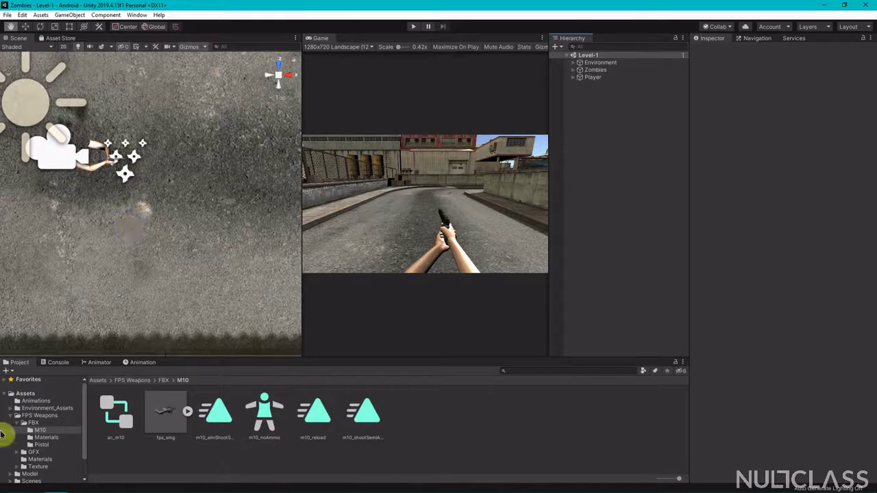
Collapse the FPS Weapons folder and rename the M10_ animator controller in the Animations folder to M10.
{"action": "left_click", "coordinate": [17, 416]}
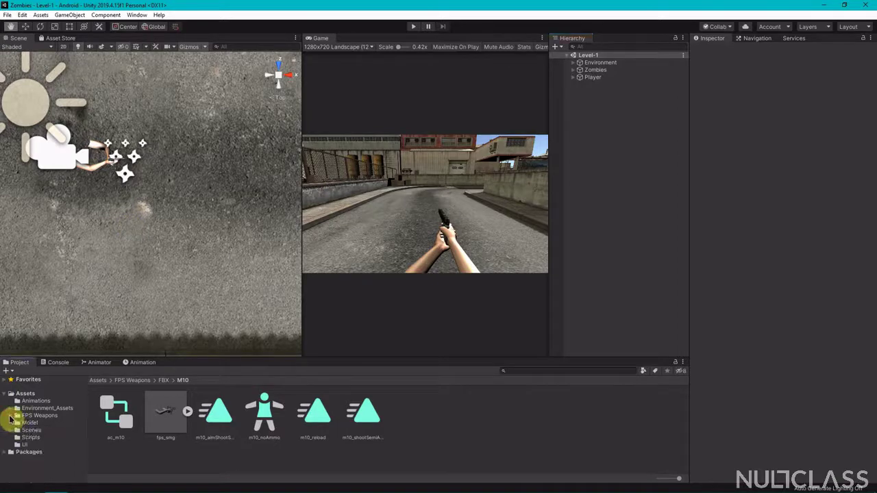
{"action": "left_click", "coordinate": [48, 416]}
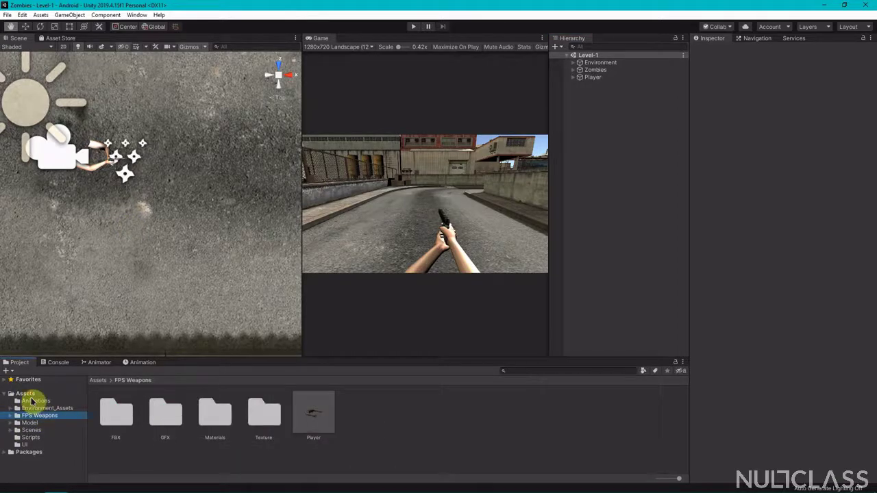
{"action": "left_click", "coordinate": [30, 400]}
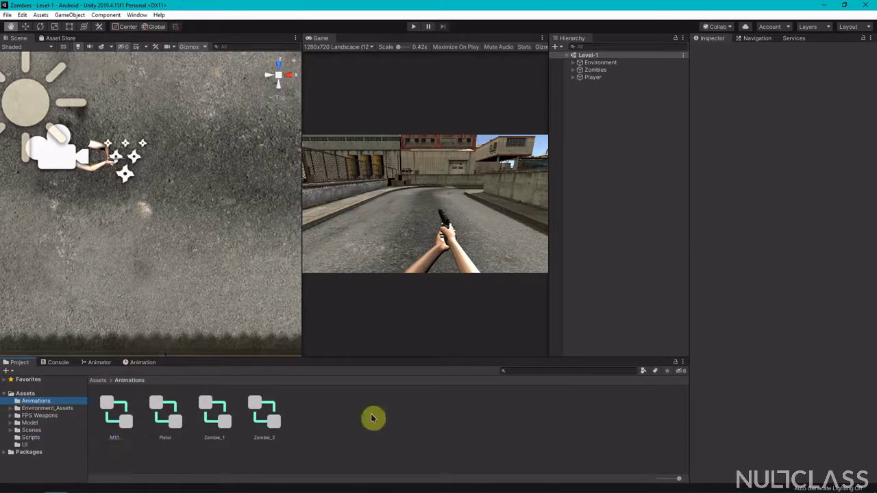
{"action": "left_click", "coordinate": [118, 441]}
{"action": "left_click", "coordinate": [118, 440]}
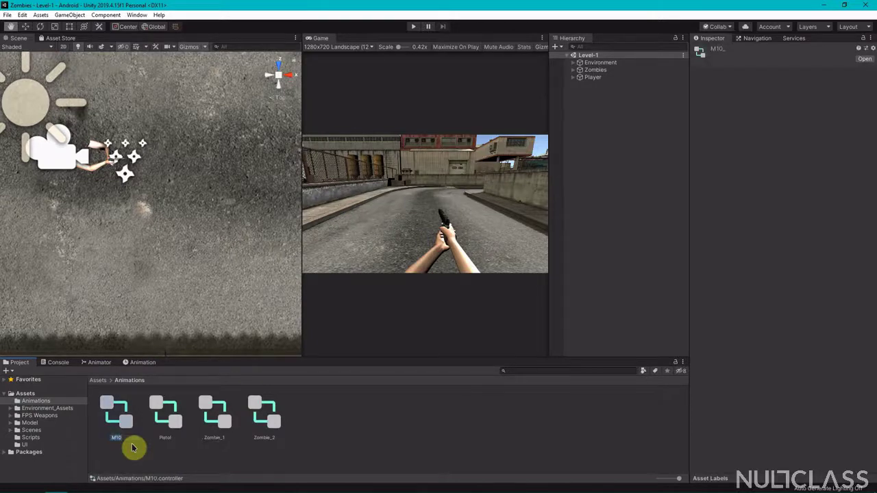
{"action": "key", "text": "Return"}
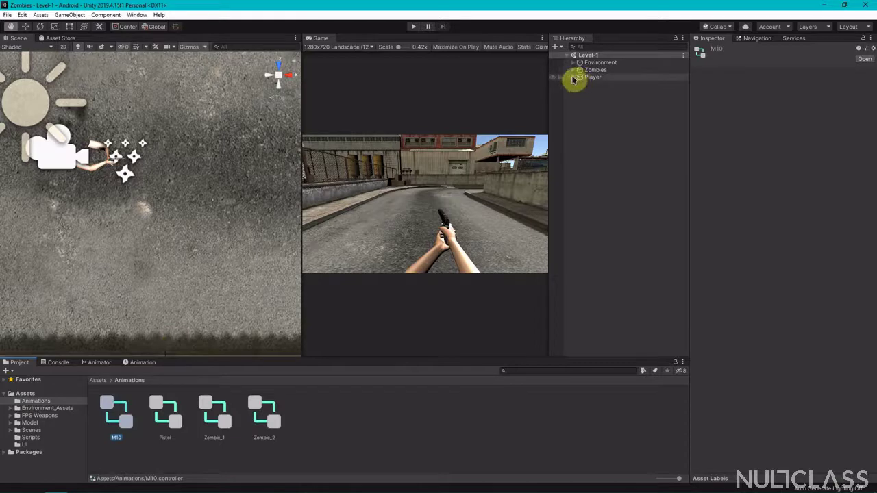
Check the controller assigned to the M10 object's Animator under Player, and collapse the Player hierarchy.
{"action": "left_click_drag", "start_coordinate": [574, 79], "coordinate": [596, 99]}
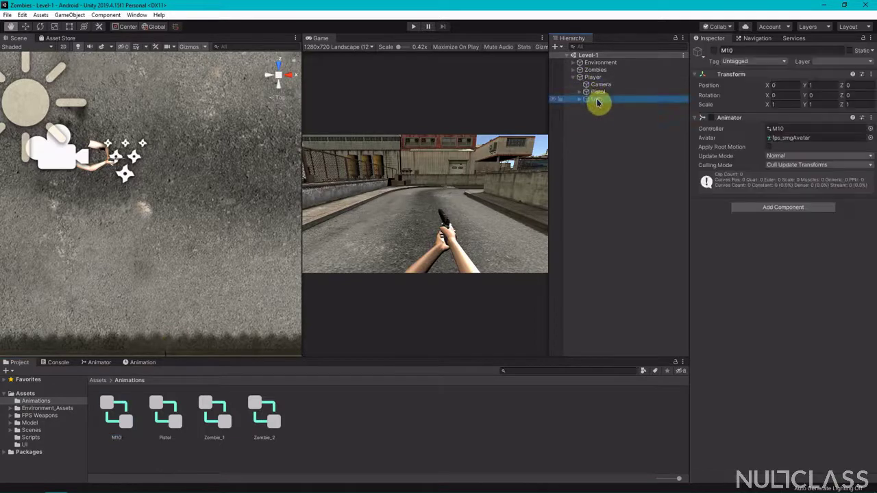
{"action": "left_click", "coordinate": [651, 147]}
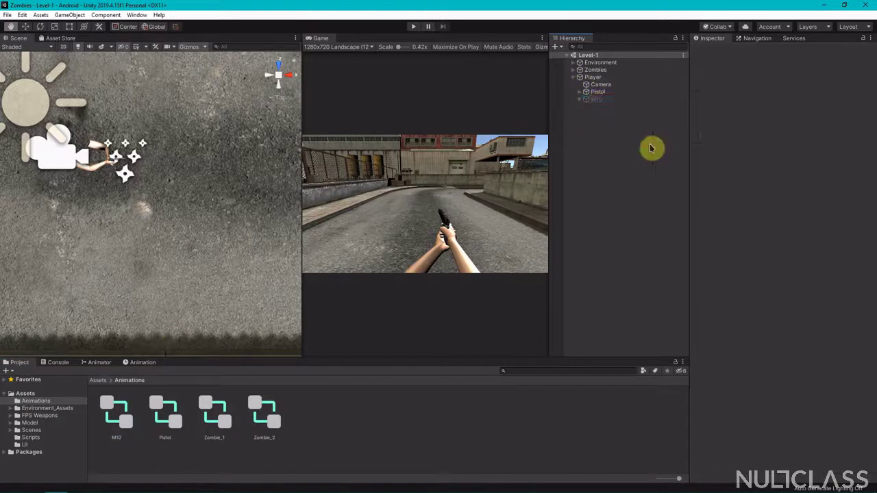
{"action": "left_click", "coordinate": [574, 77]}
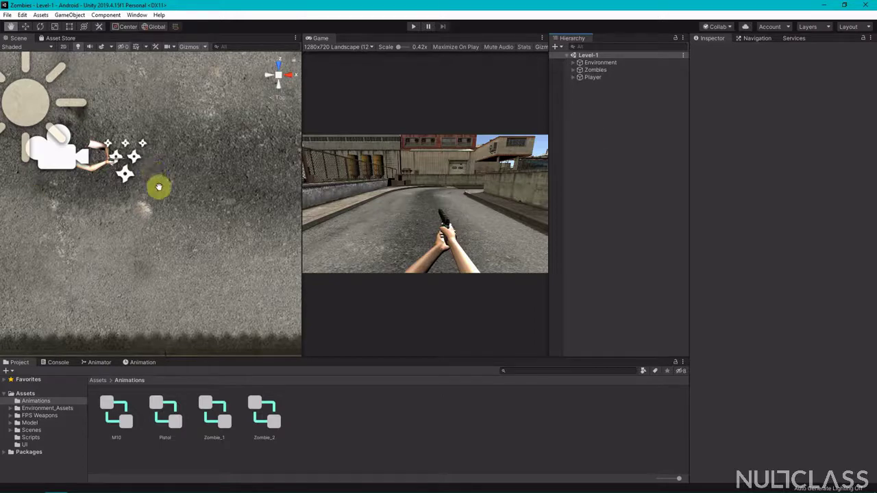
{"action": "scroll", "coordinate": [158, 187], "scroll_direction": "down", "scroll_amount": 6}
{"action": "left_click_drag", "start_coordinate": [158, 187], "coordinate": [78, 131]}
{"action": "left_click_drag", "start_coordinate": [93, 236], "coordinate": [163, 208]}
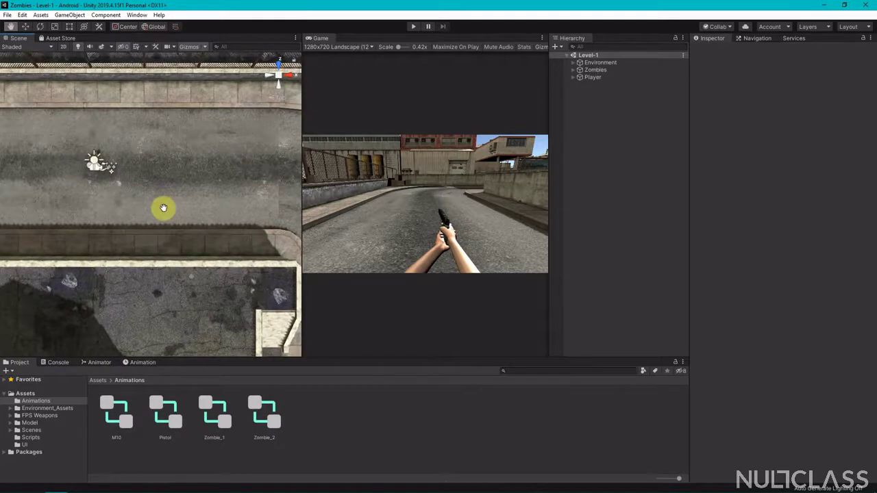
{"action": "scroll", "coordinate": [163, 208], "scroll_direction": "up", "scroll_amount": 2}
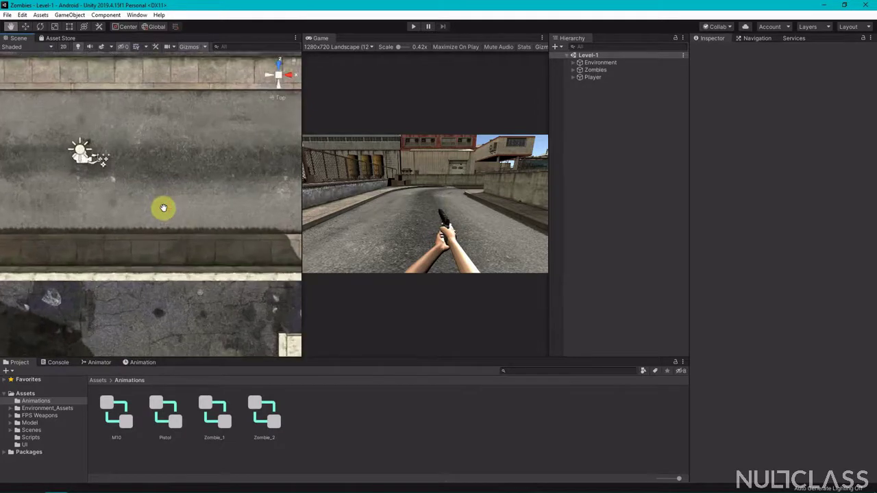
{"action": "left_click", "coordinate": [579, 171]}
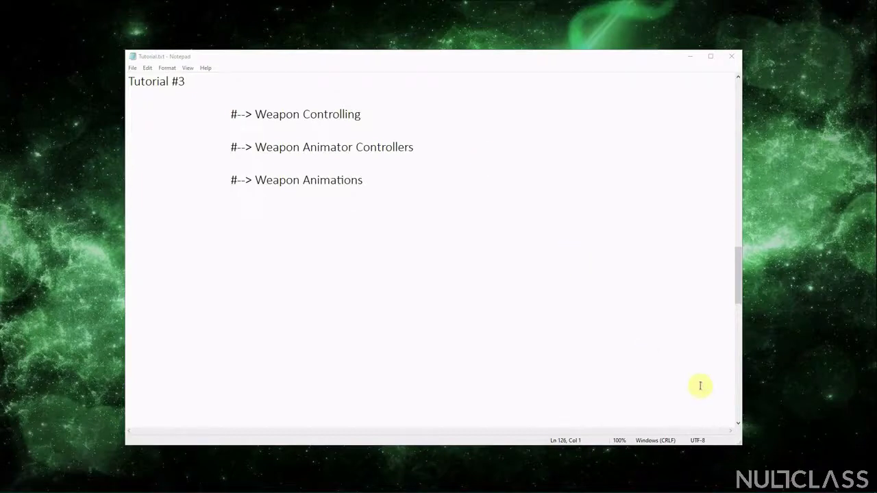
Read the Tutorial #4 topics in the Tutorial.txt outline in Notepad.
{"action": "scroll", "coordinate": [700, 385], "scroll_direction": "down", "scroll_amount": 5}
{"action": "scroll", "coordinate": [700, 386], "scroll_direction": "down", "scroll_amount": 5}
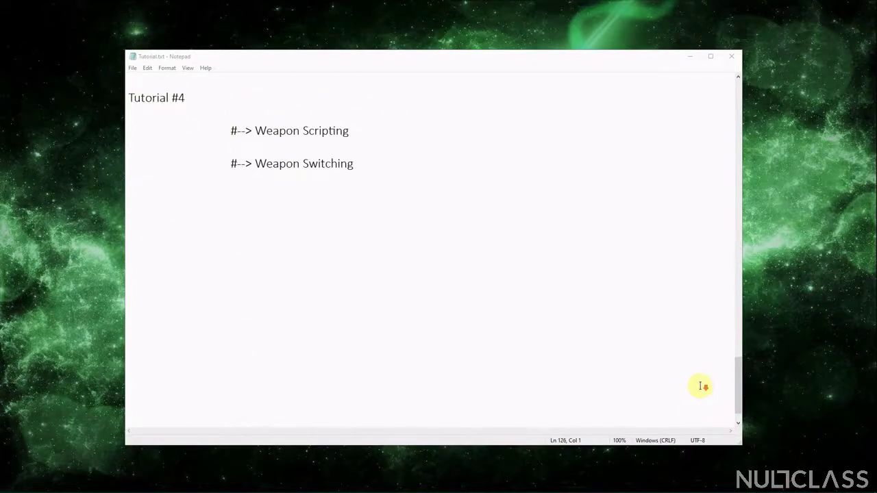
{"action": "scroll", "coordinate": [700, 385], "scroll_direction": "down", "scroll_amount": 1}
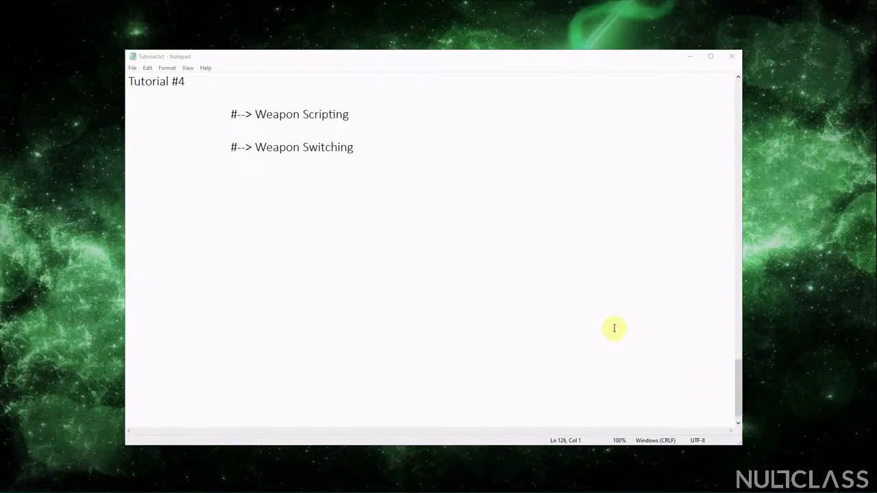